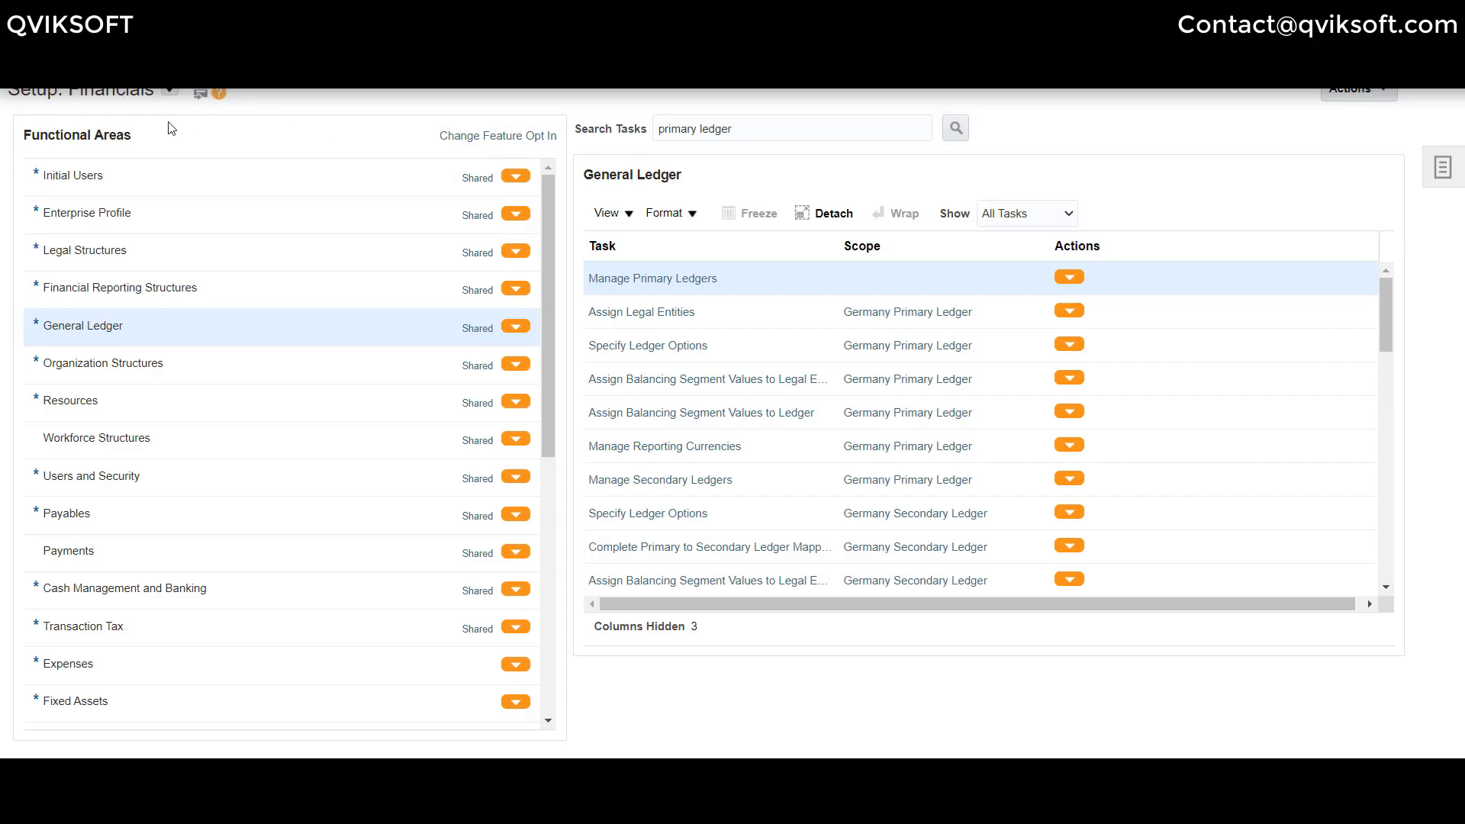
# Step: Search the setup tasks for "system option" and open the Manage Receivables System Options task
pyautogui.moveTo(745, 130); pyautogui.dragTo(499, 129)
pyautogui.write('SYSTEM')
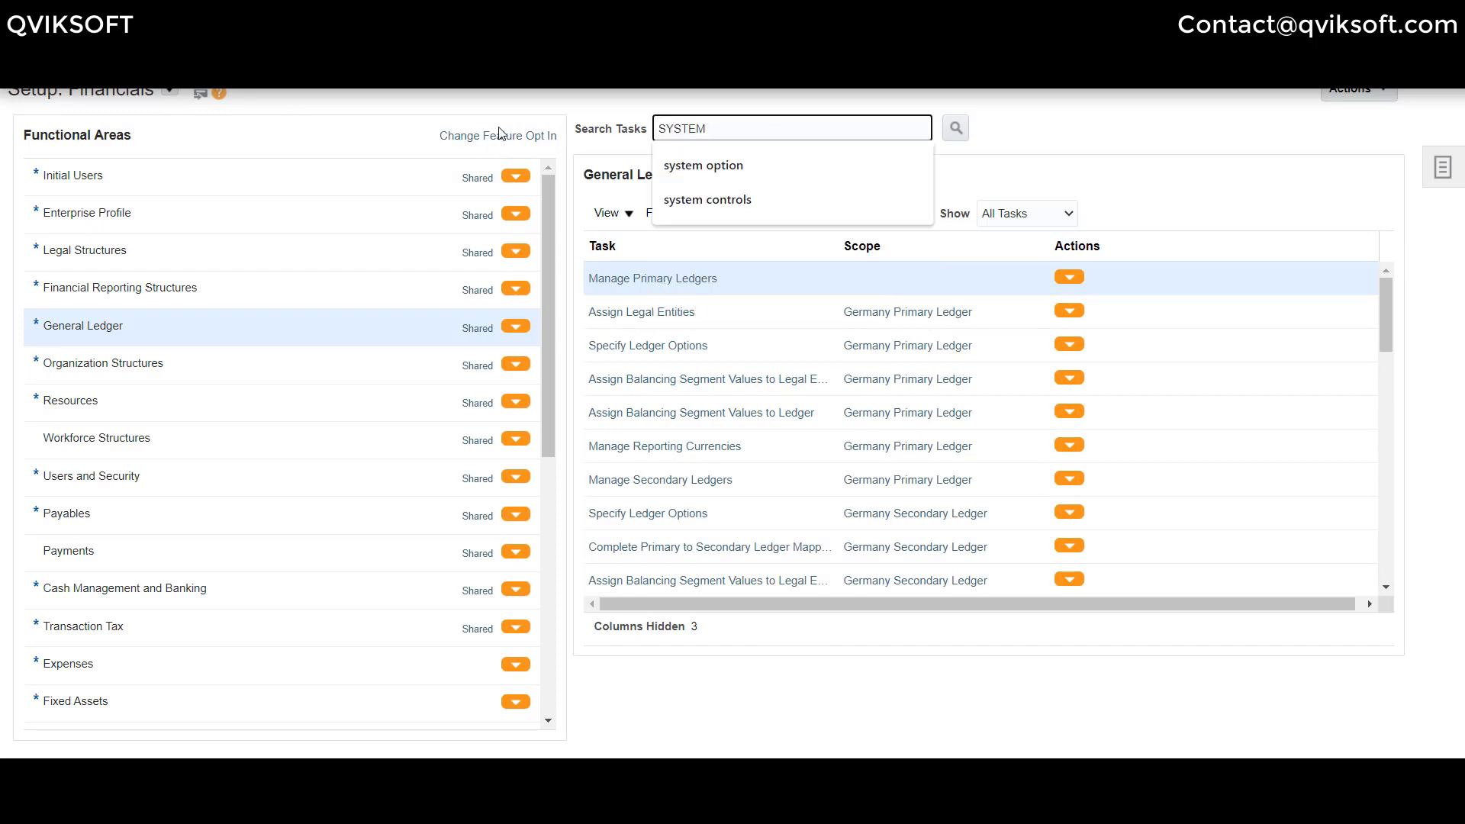
pyautogui.click(696, 171)
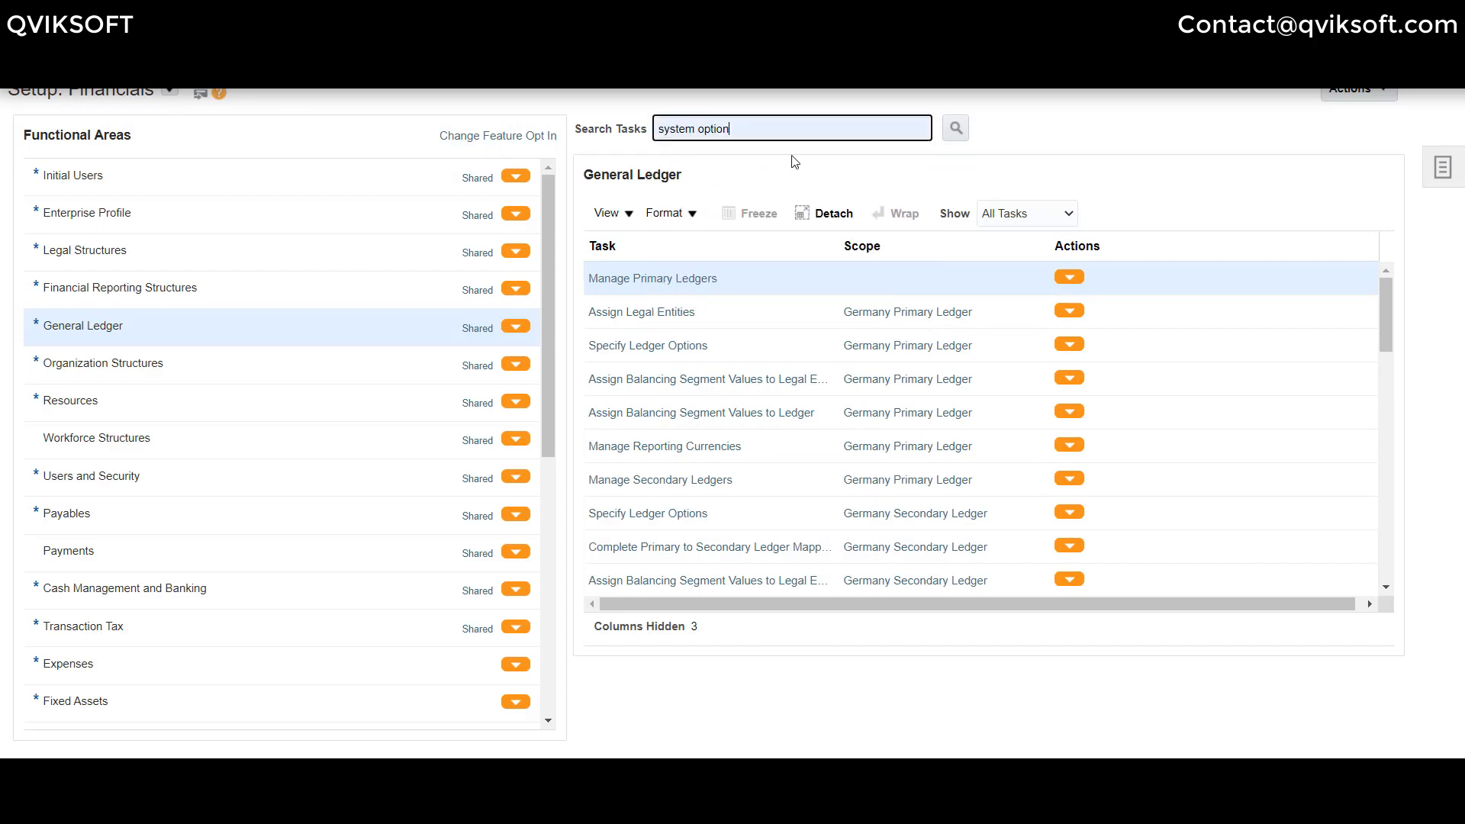
pyautogui.click(958, 131)
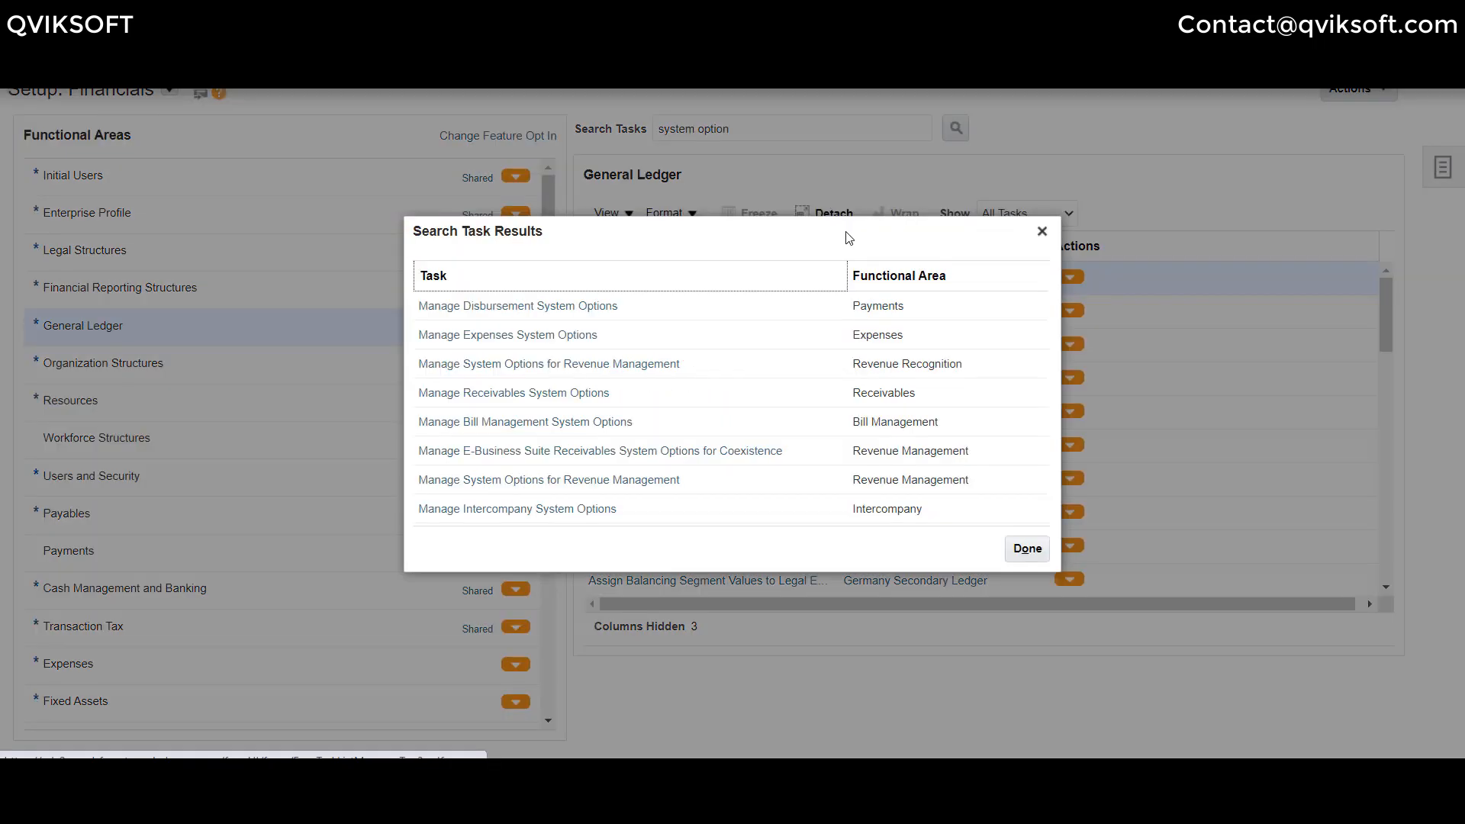
pyautogui.click(511, 402)
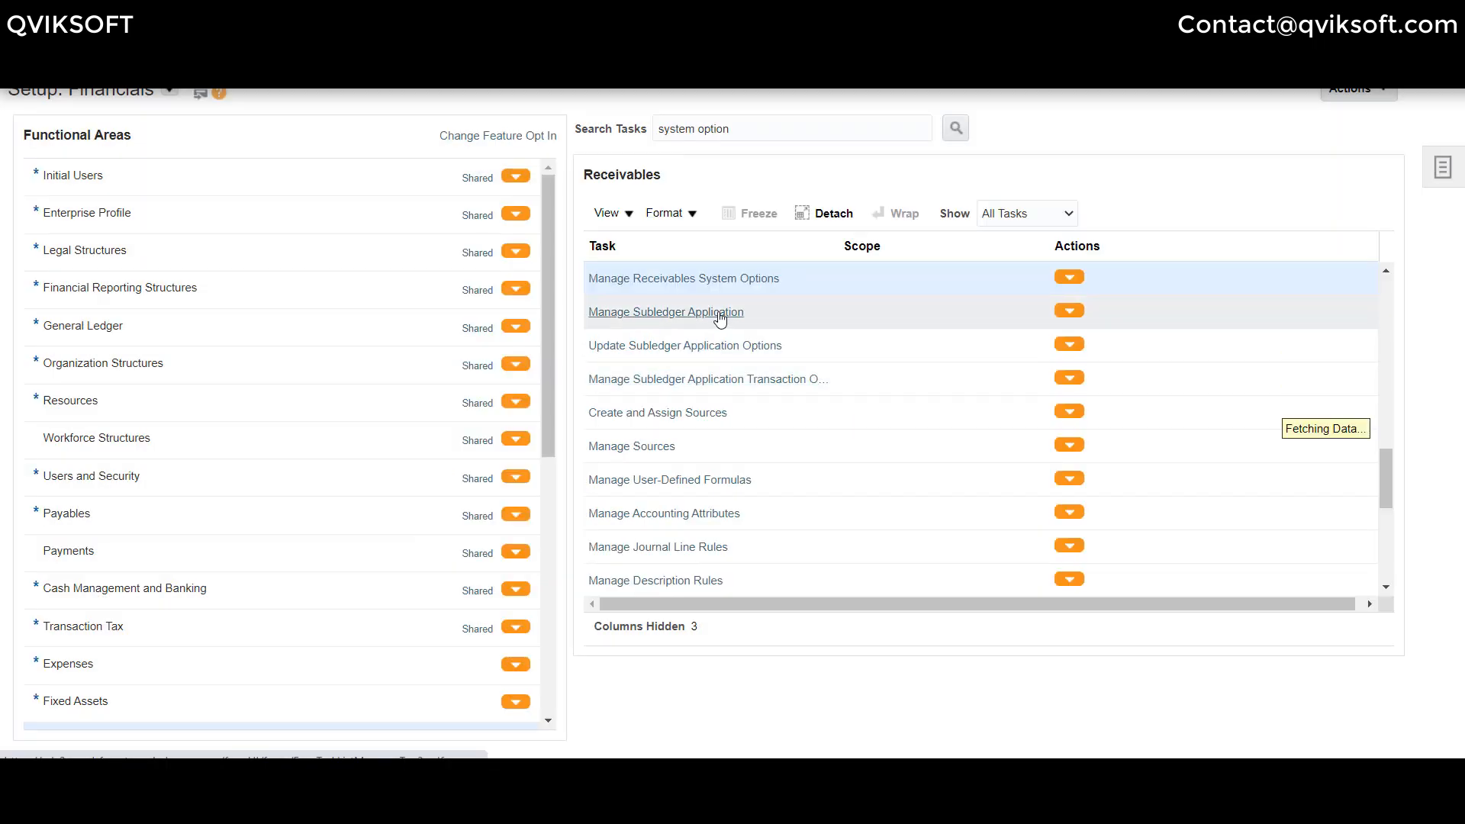
pyautogui.click(725, 282)
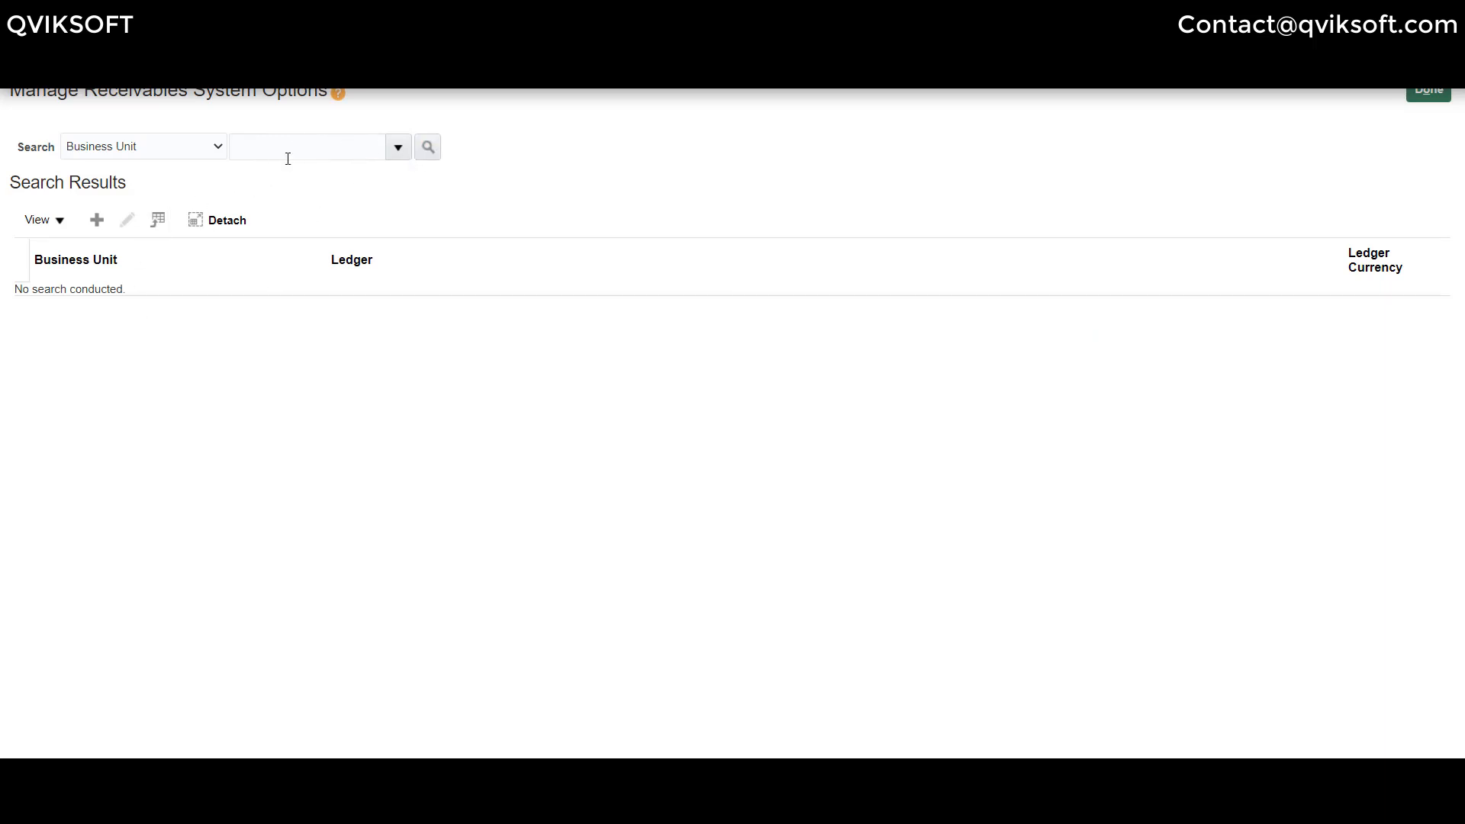
pyautogui.click(341, 147)
pyautogui.write('qS')
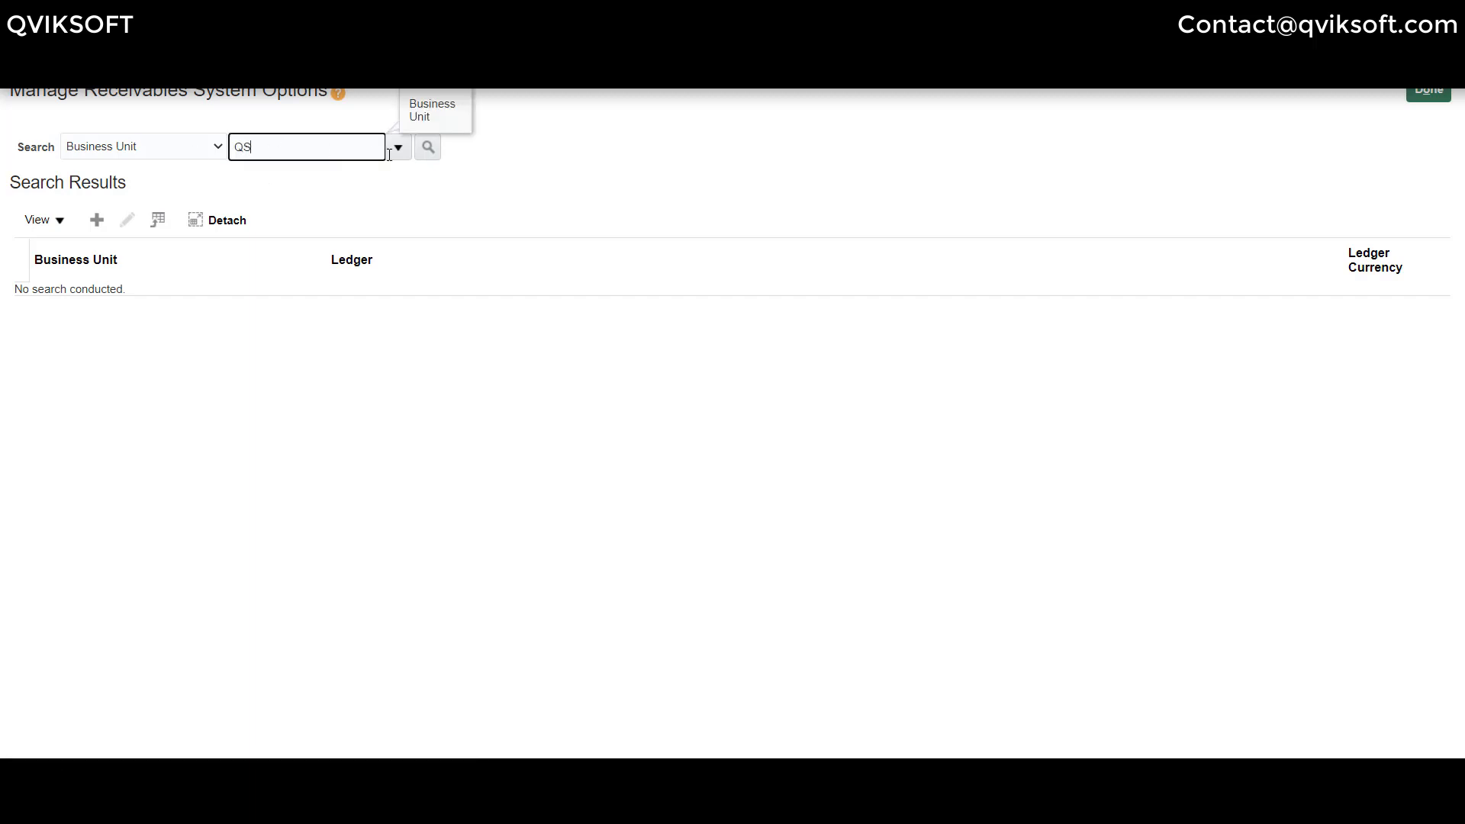
pyautogui.click(397, 147)
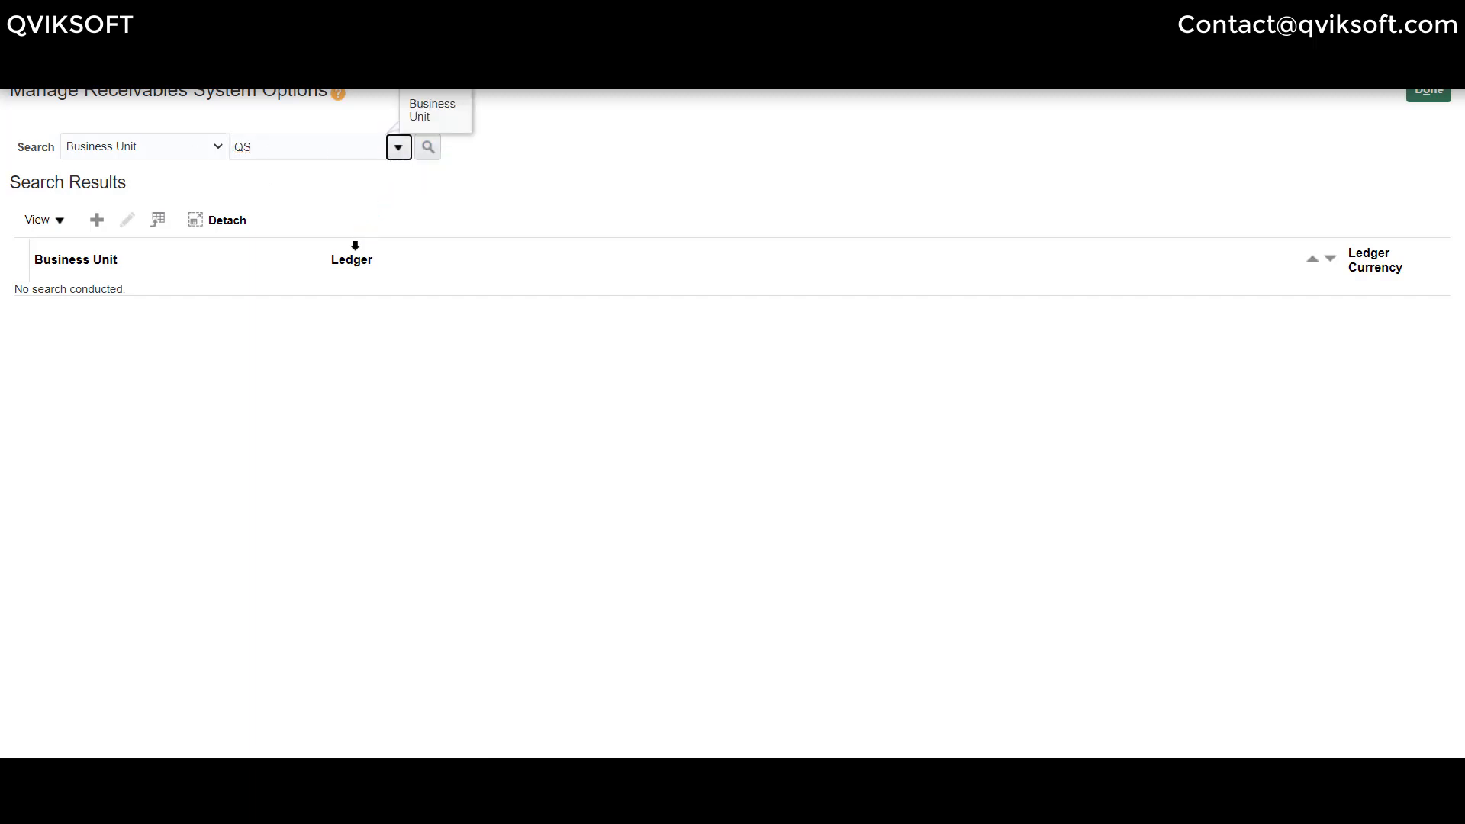
pyautogui.click(247, 465)
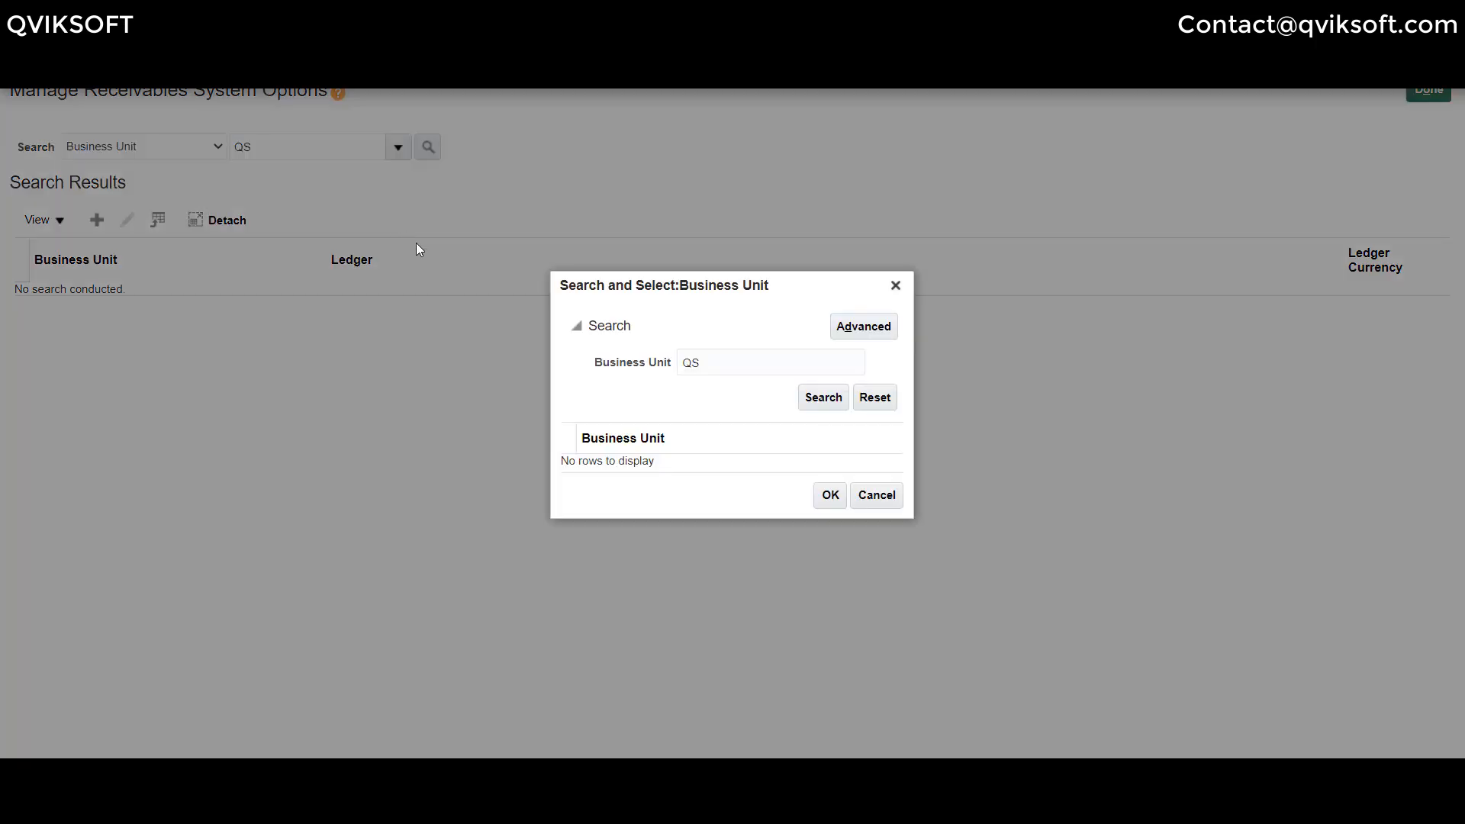
pyautogui.click(813, 398)
pyautogui.click(877, 497)
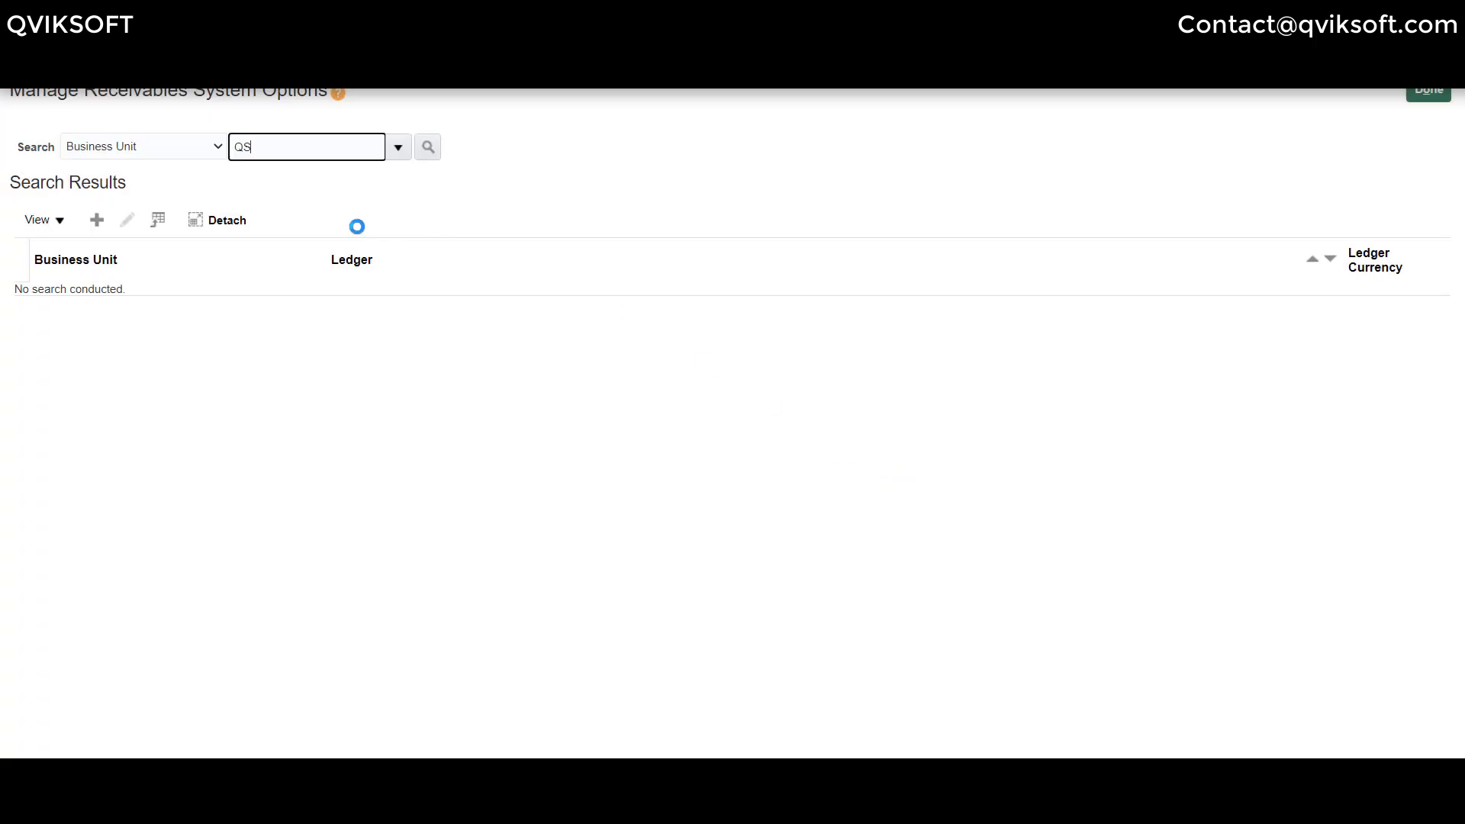
pyautogui.moveTo(270, 153); pyautogui.dragTo(163, 147)
pyautogui.press('BackSpace')
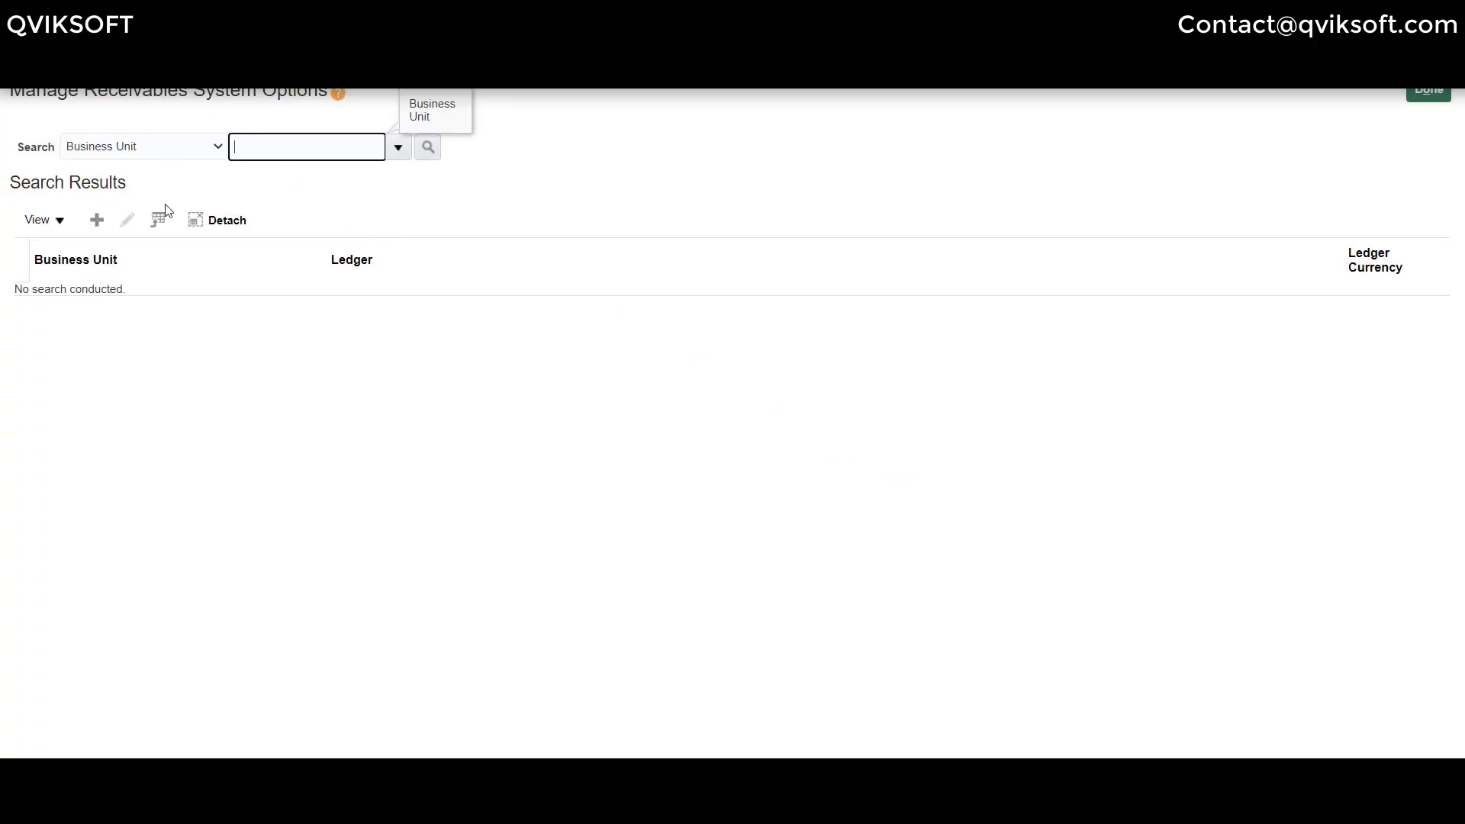
# Step: Create a new system options record for the business unit SG QS HQ BU1
pyautogui.click(100, 223)
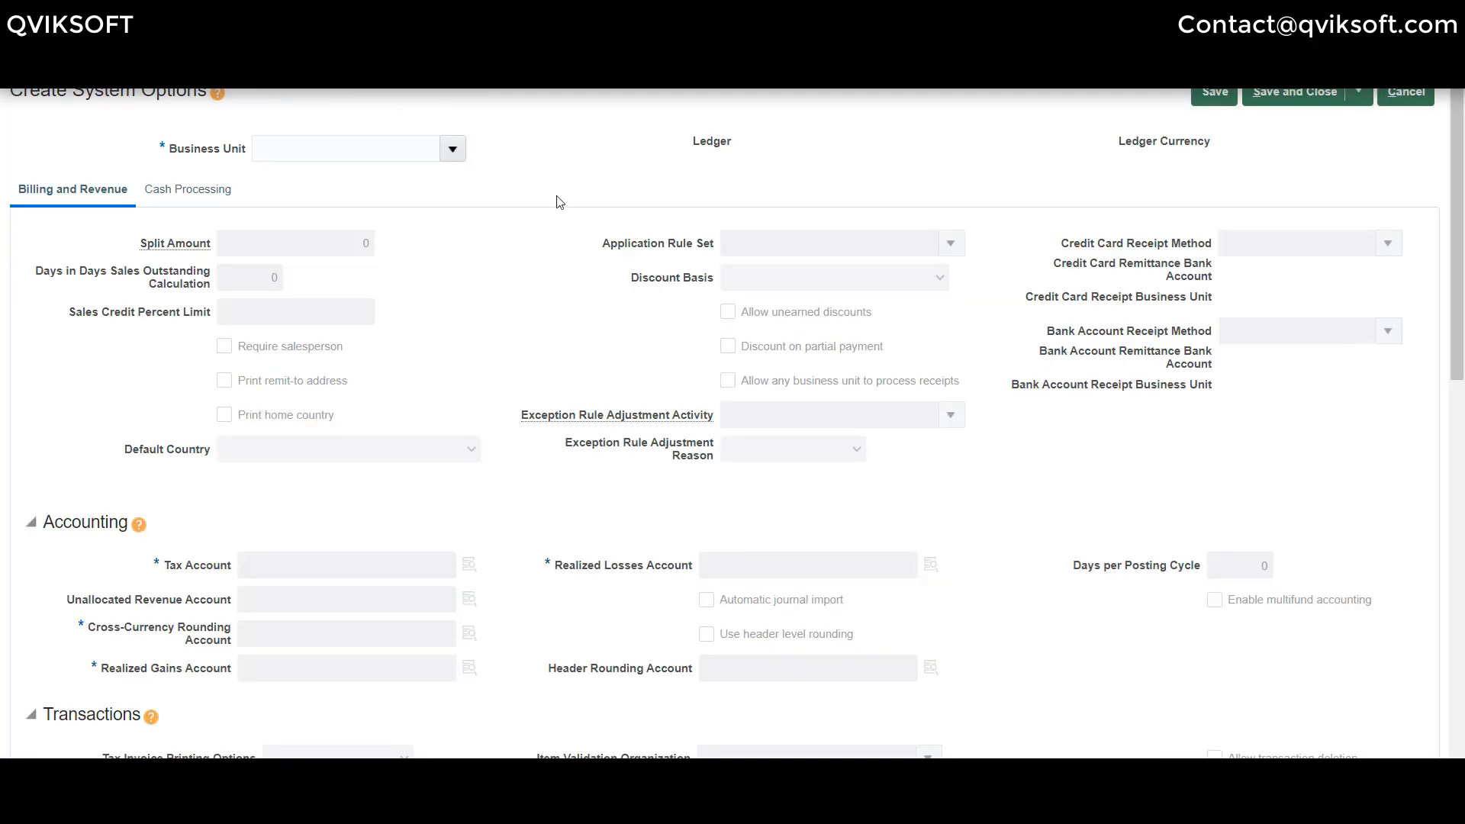
pyautogui.click(454, 150)
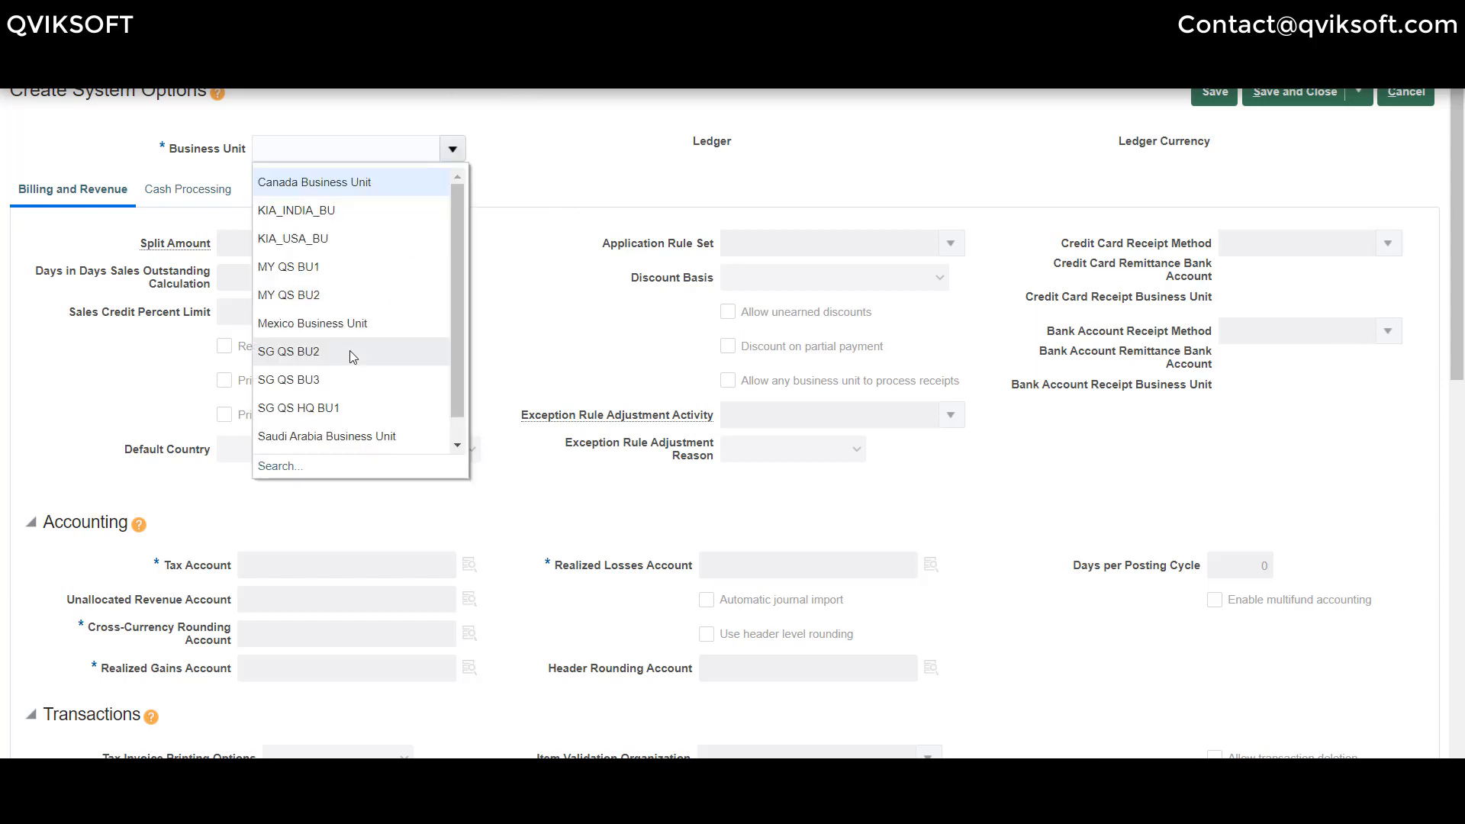
pyautogui.click(333, 410)
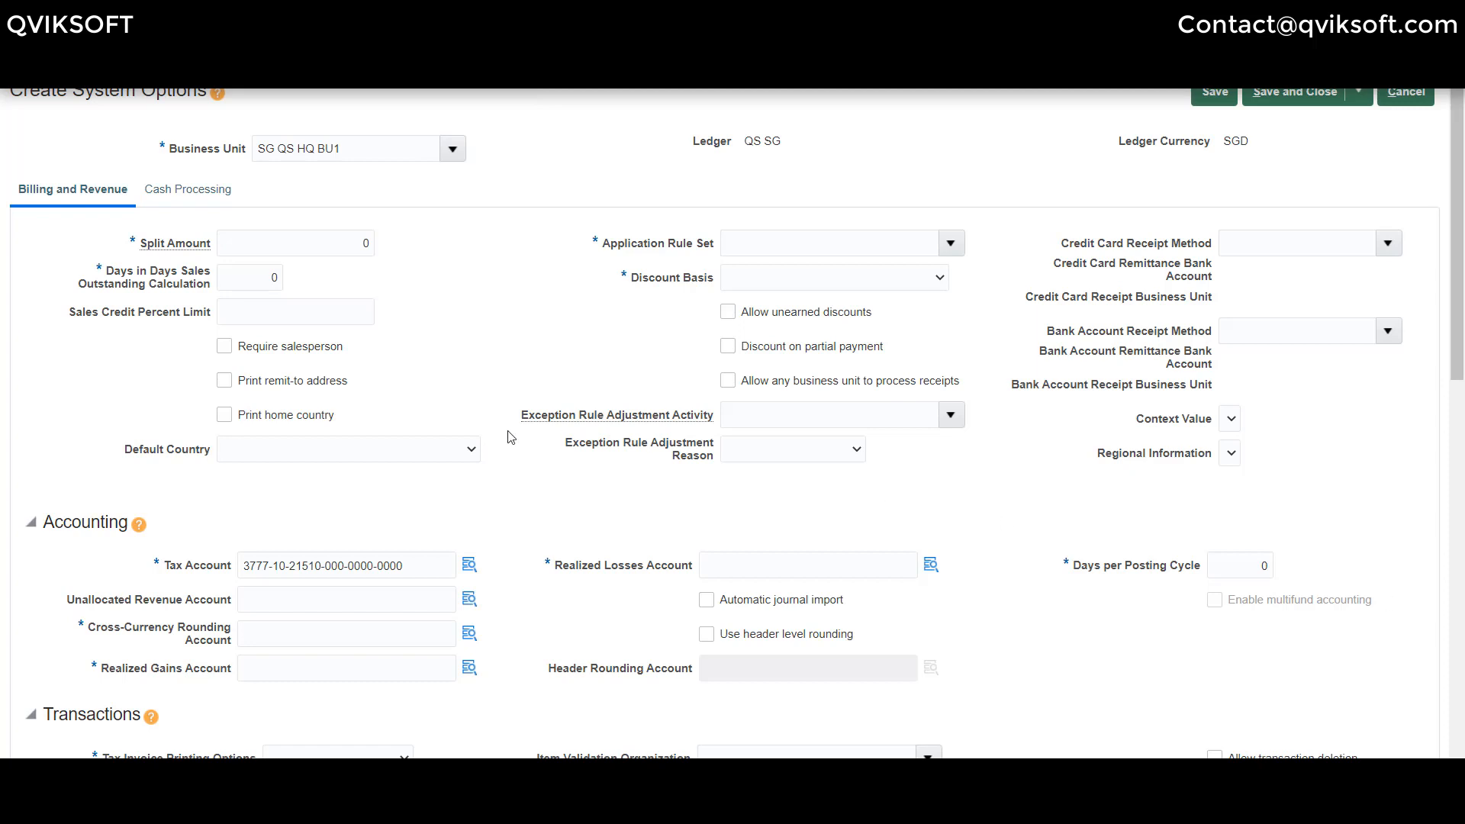
# Step: Set the split amount to 1,000 and the days in the days sales outstanding calculation to 30
pyautogui.click(293, 243)
pyautogui.write('1000')
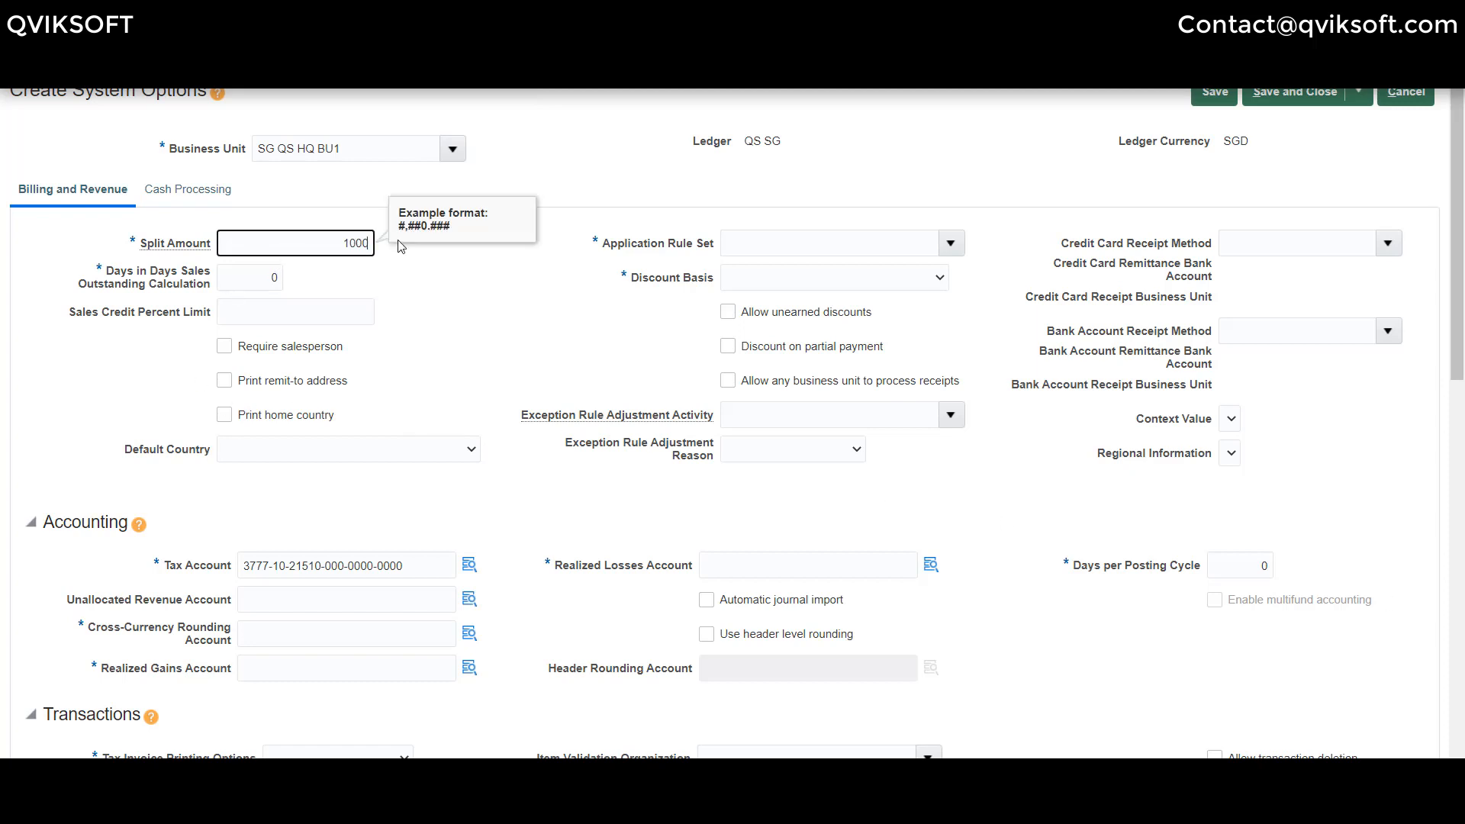
pyautogui.press('Tab')
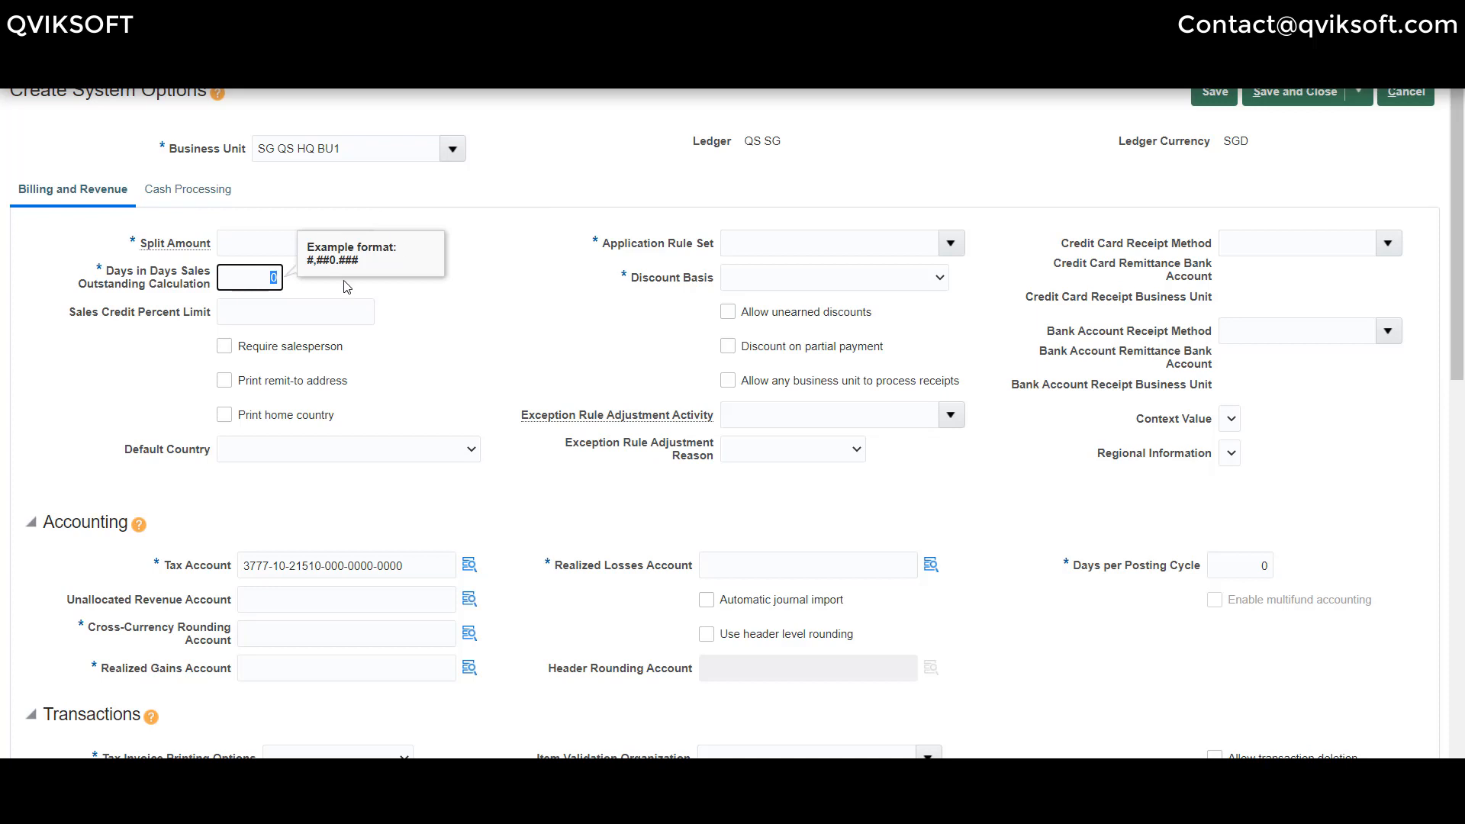
pyautogui.click(509, 200)
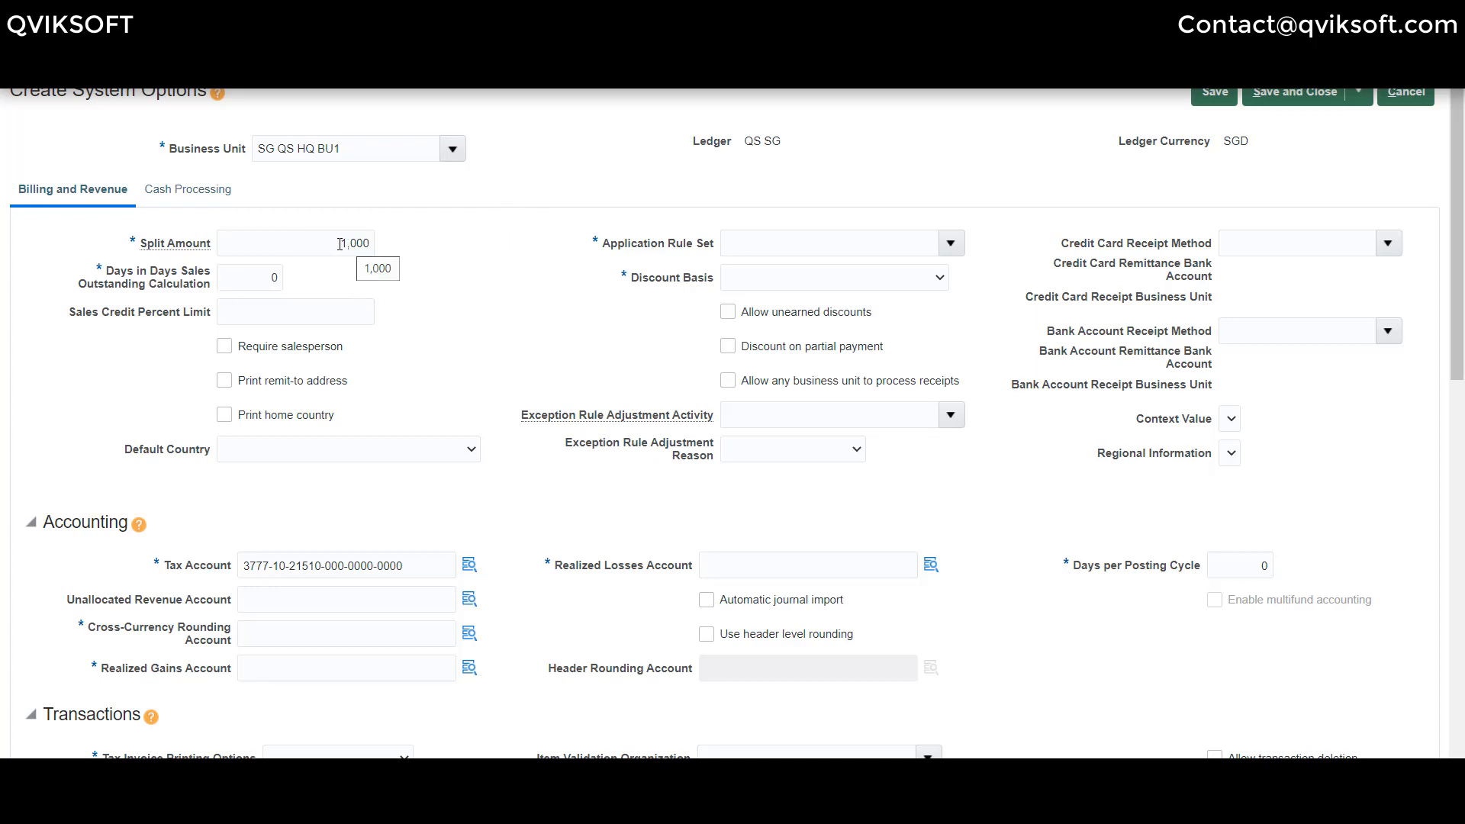
pyautogui.click(275, 278)
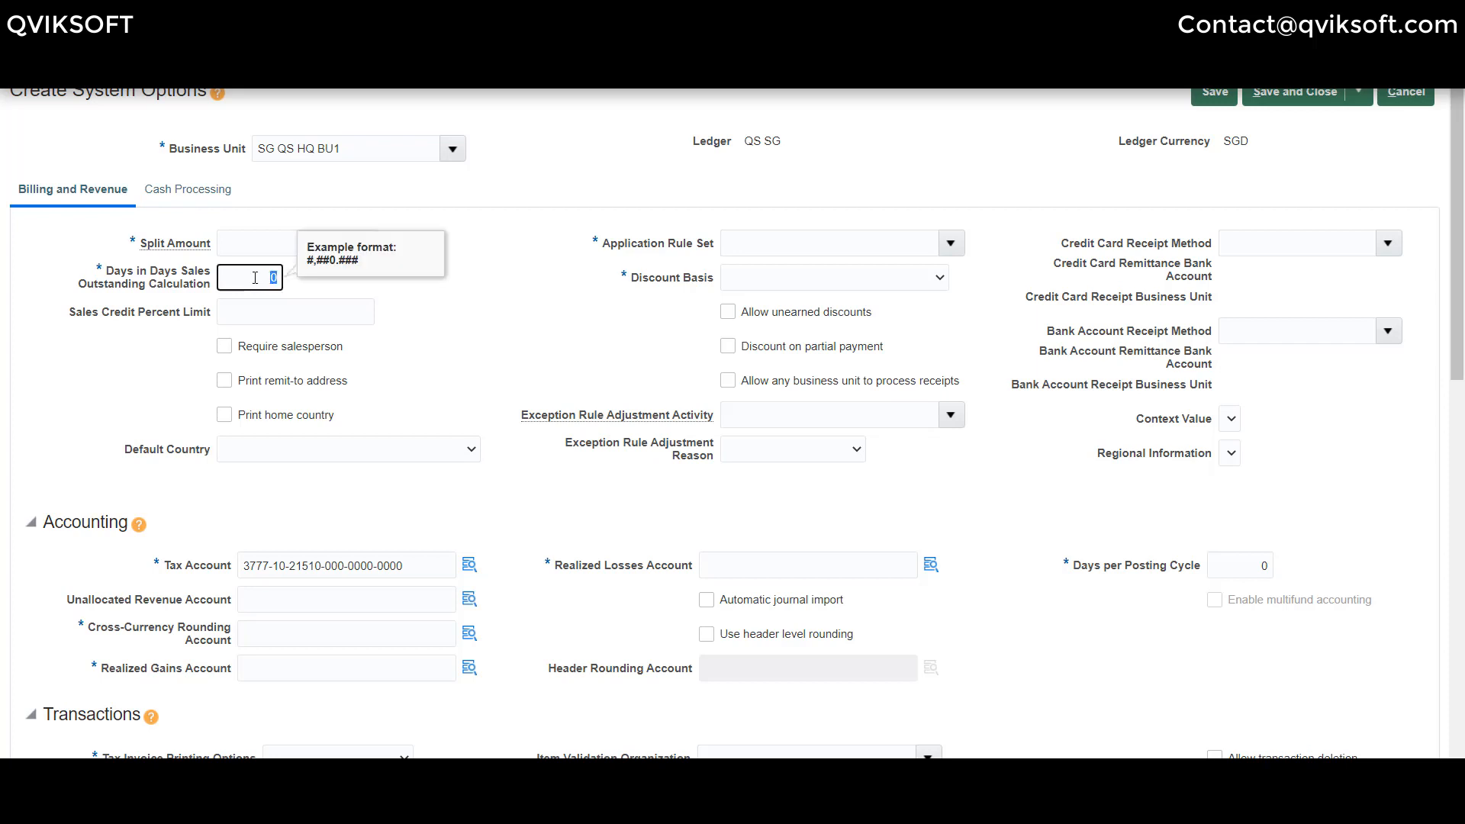
pyautogui.write('30')
pyautogui.press('Tab')
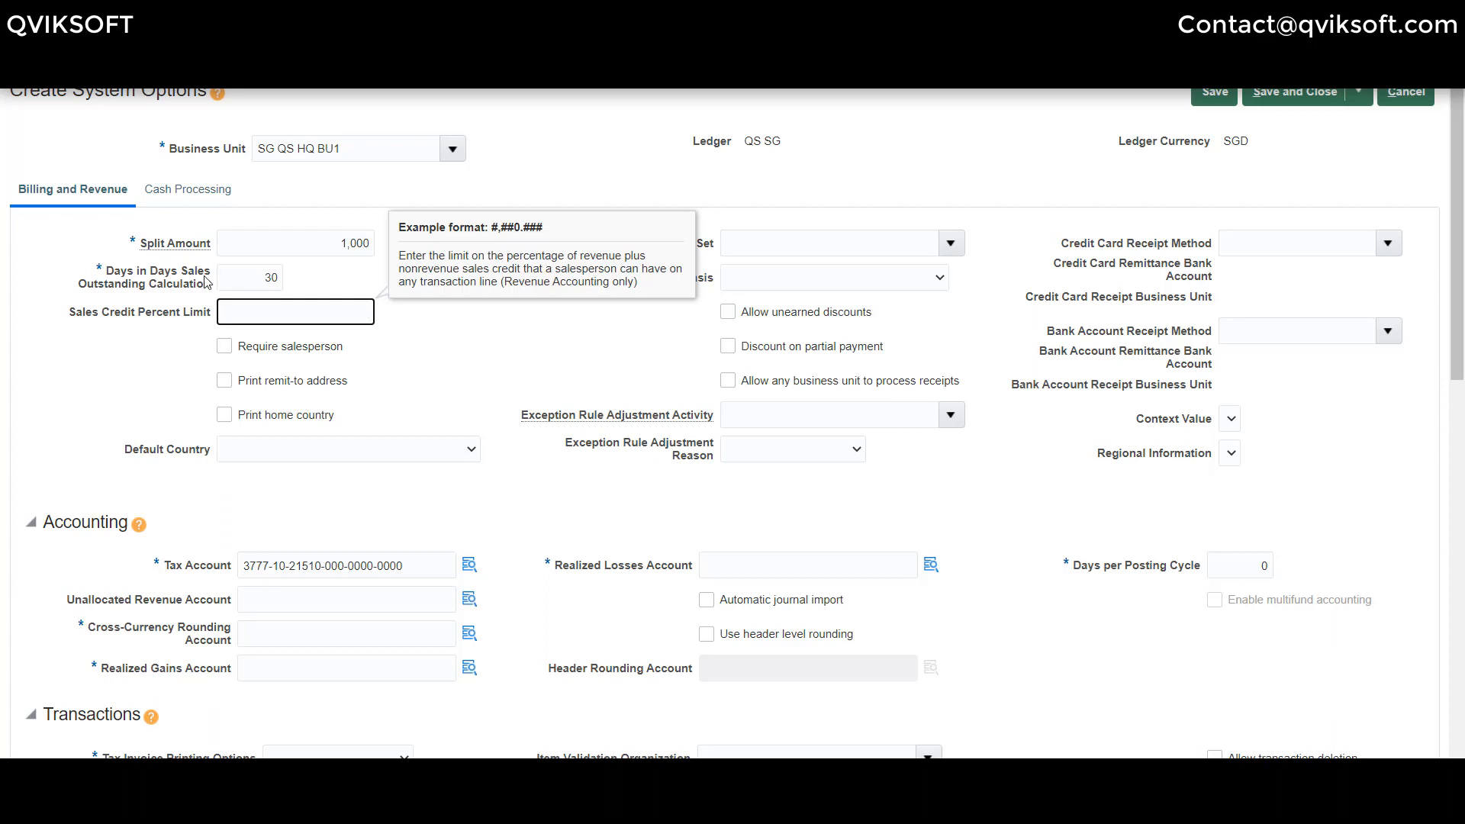
pyautogui.click(429, 317)
pyautogui.moveTo(67, 313); pyautogui.dragTo(192, 313)
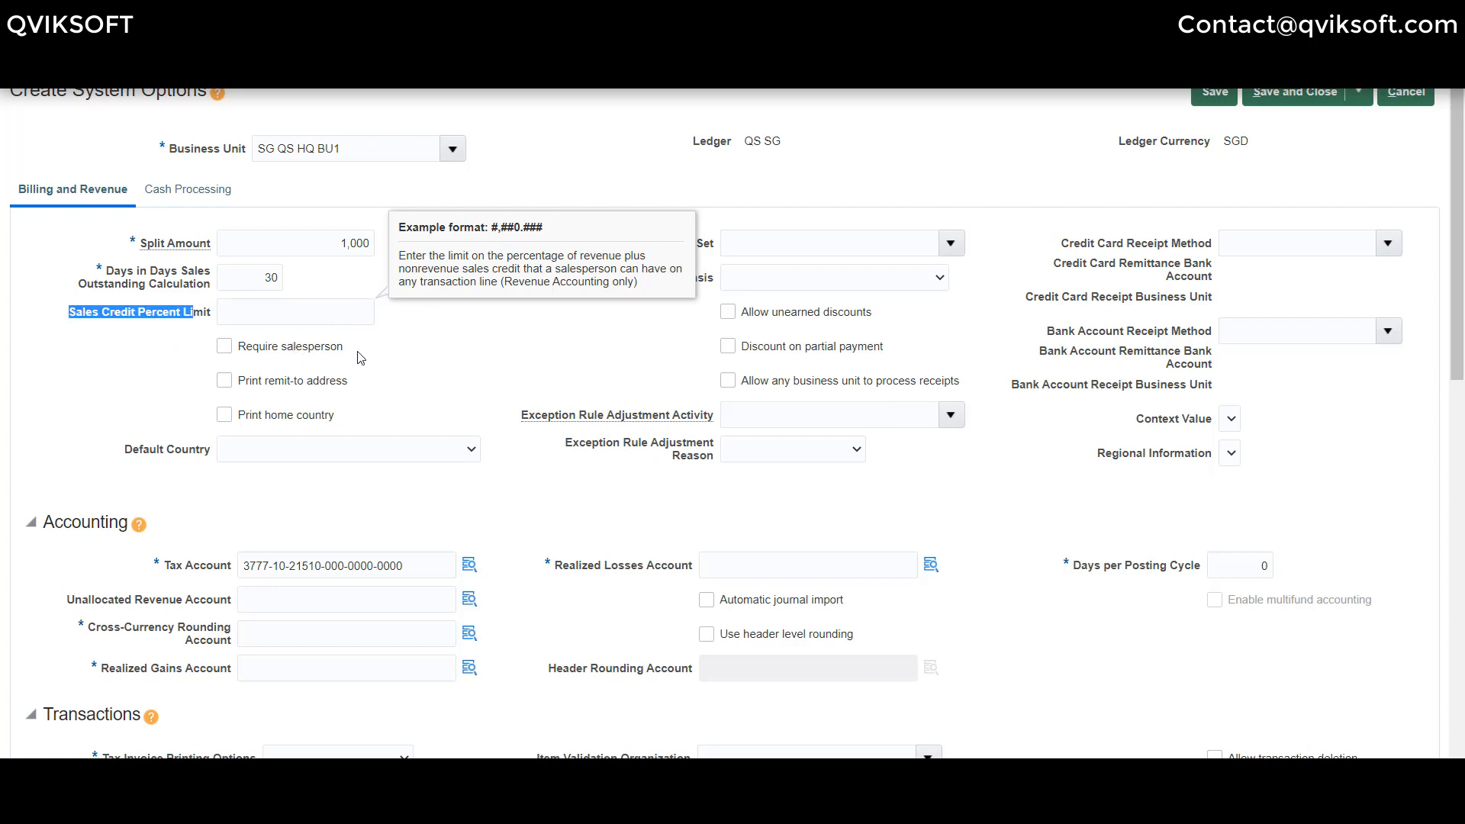
pyautogui.click(442, 340)
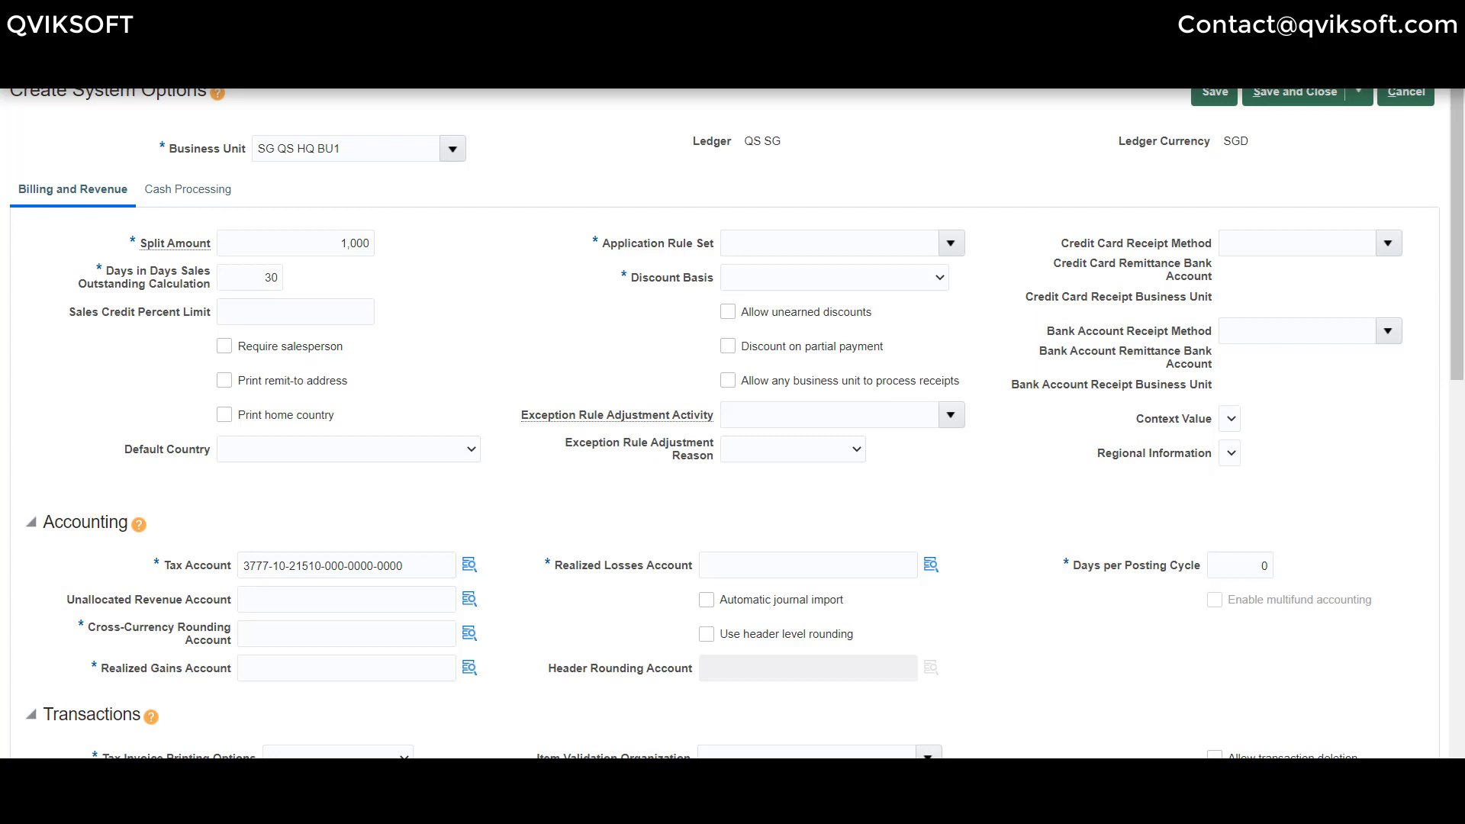
# Step: Enable printing of the remit-to address and home country, and set the default country to Singapore
pyautogui.click(283, 388)
pyautogui.click(280, 416)
pyautogui.click(312, 447)
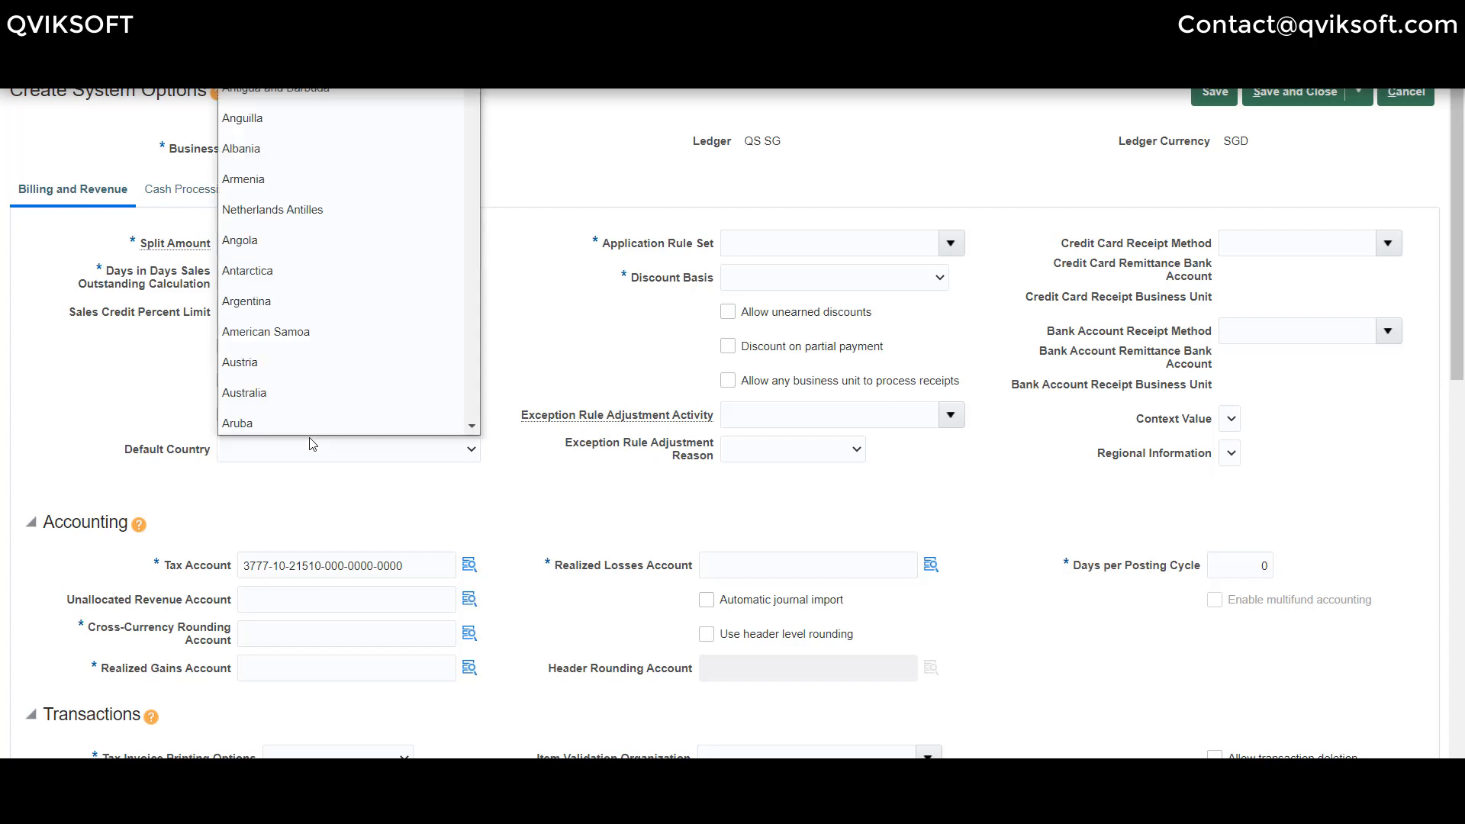
pyautogui.write('si')
pyautogui.press('Return')
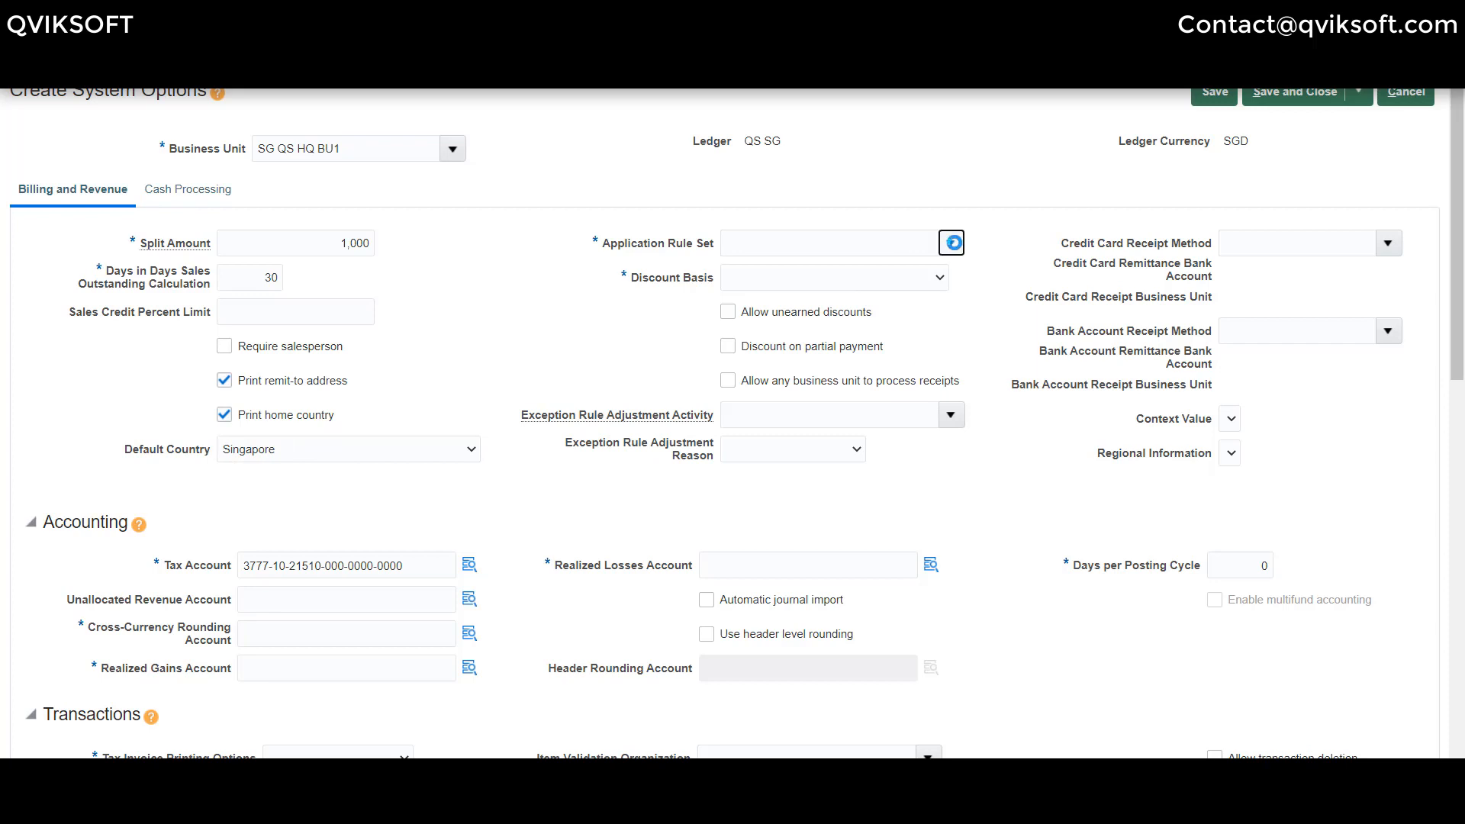
# Step: Set the application rule set to Prorate All and the discount basis to Lines Only
pyautogui.click(951, 243)
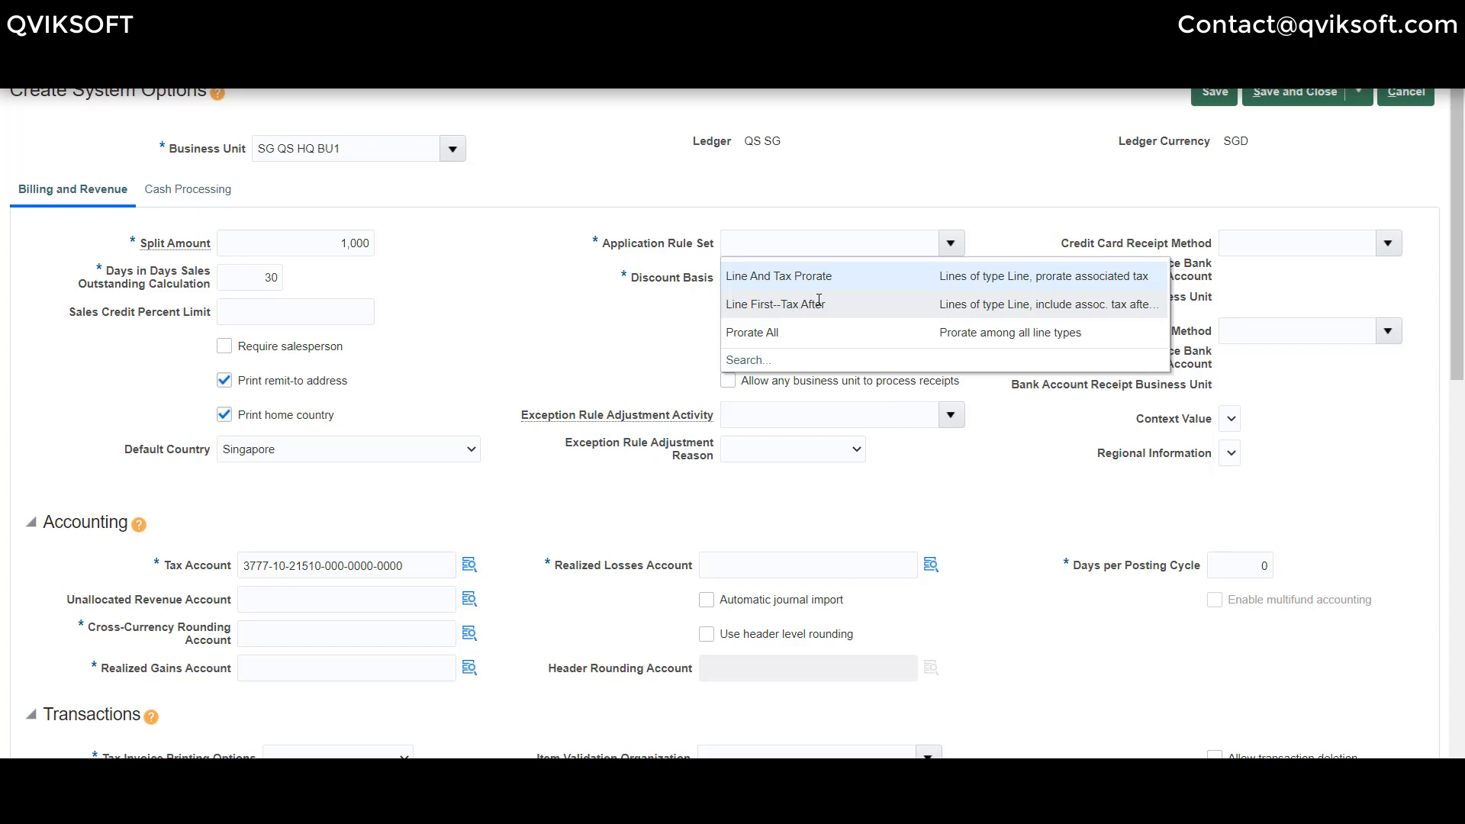
pyautogui.click(811, 334)
pyautogui.click(870, 280)
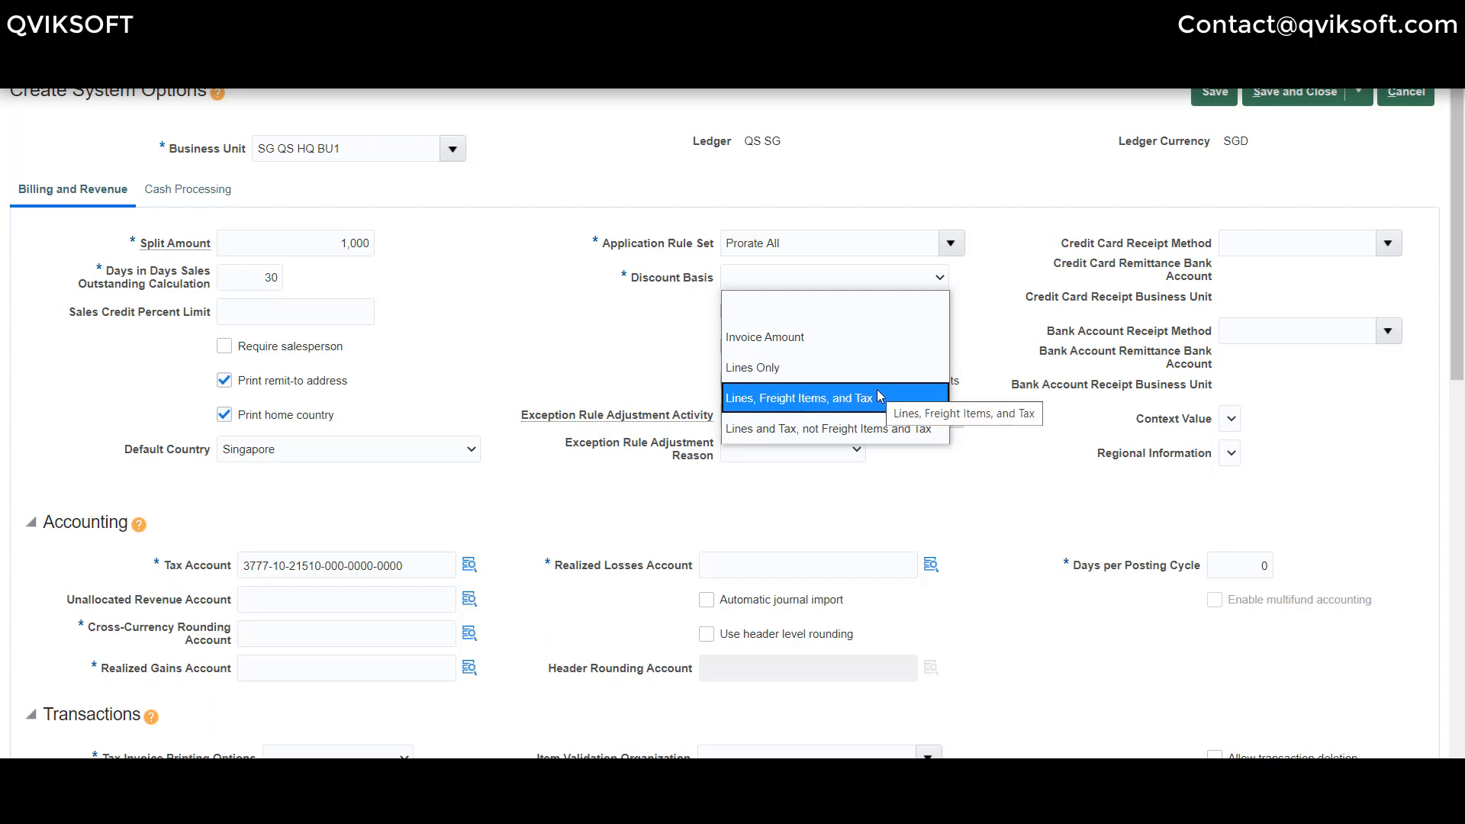
pyautogui.click(830, 367)
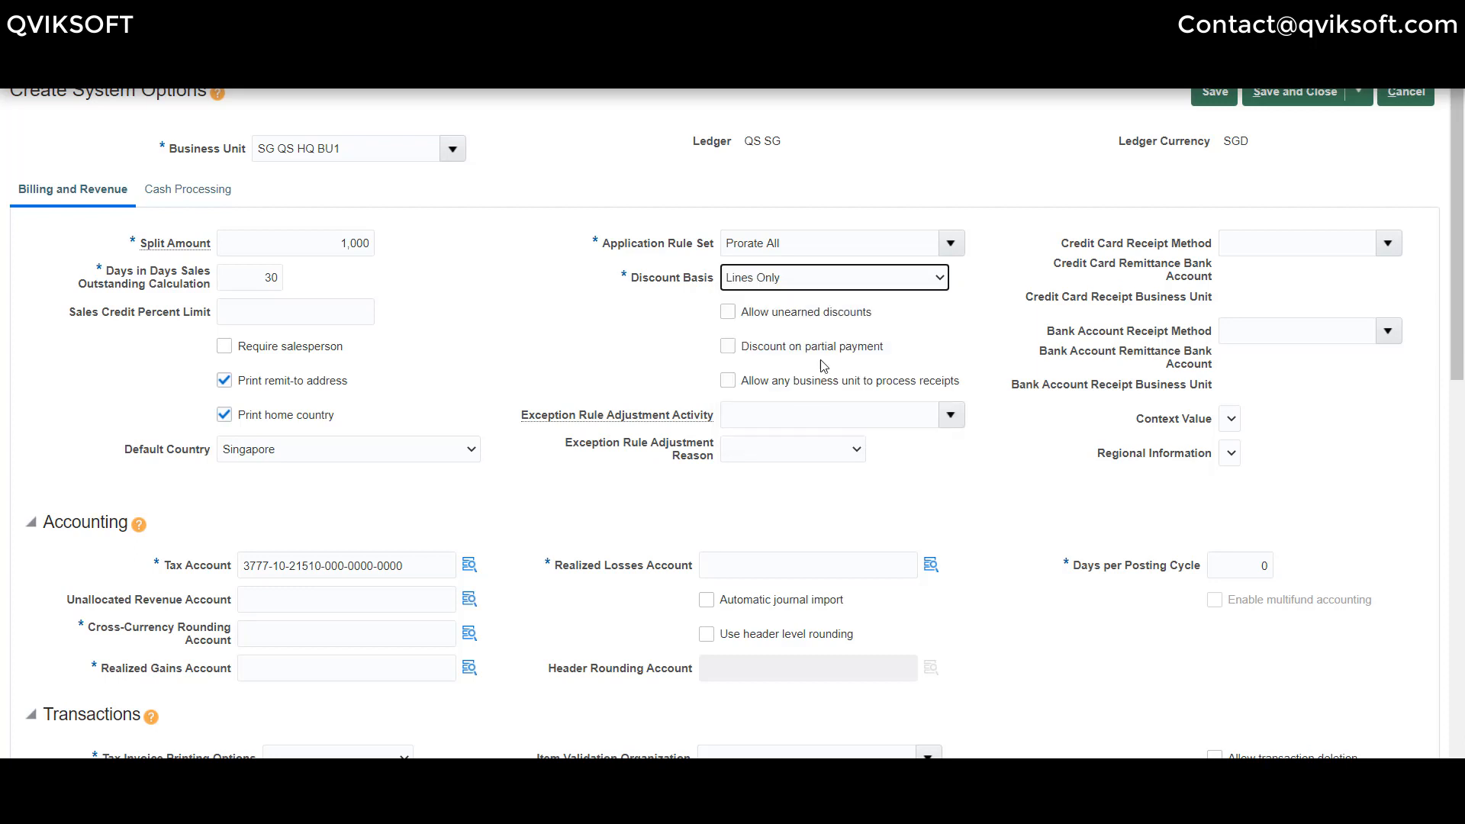
# Step: Allow unearned discounts and enable discount on partial payment
pyautogui.click(768, 321)
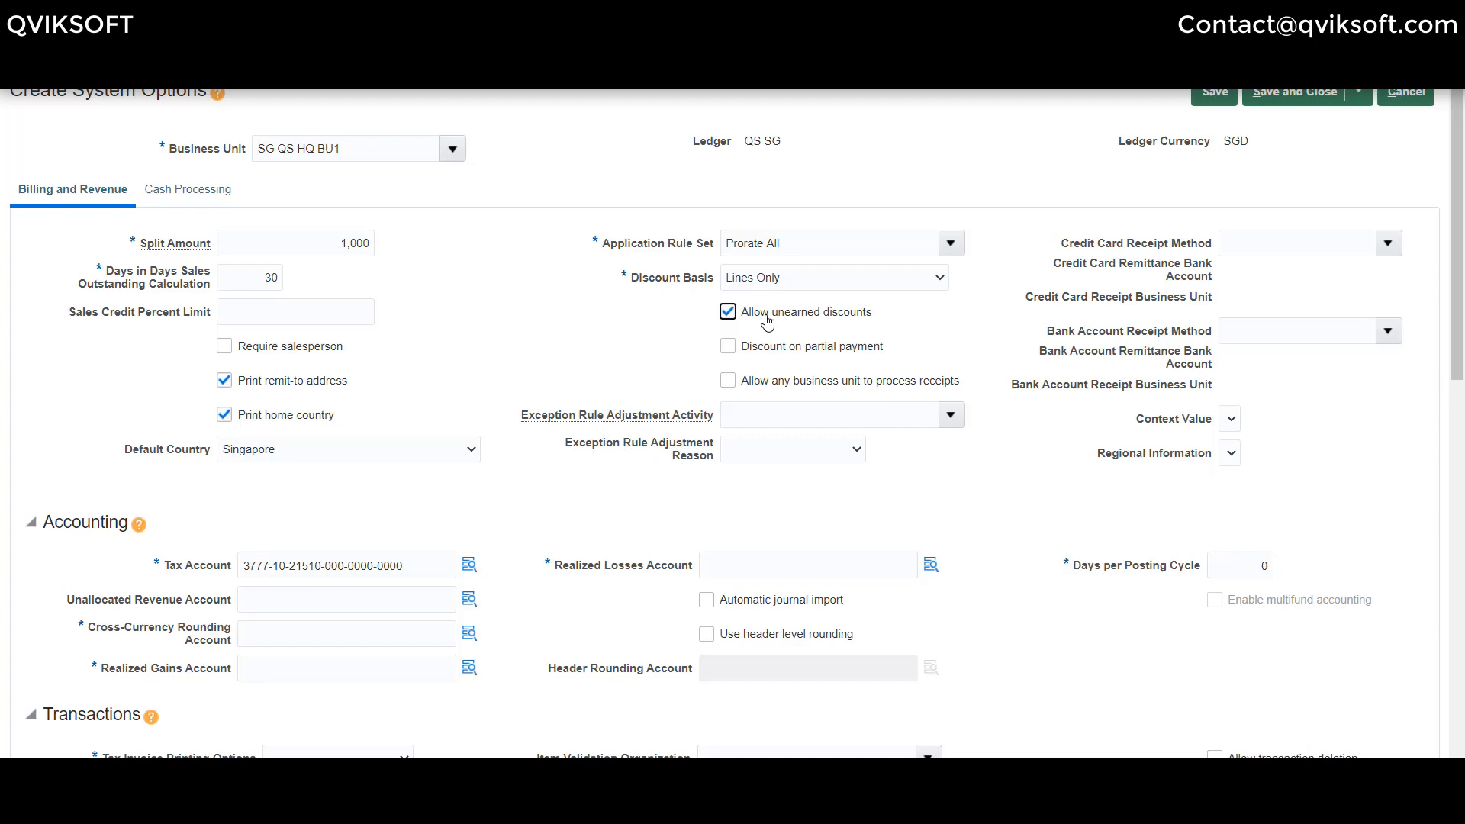
pyautogui.click(767, 322)
pyautogui.click(760, 355)
pyautogui.click(778, 318)
pyautogui.moveTo(654, 424)
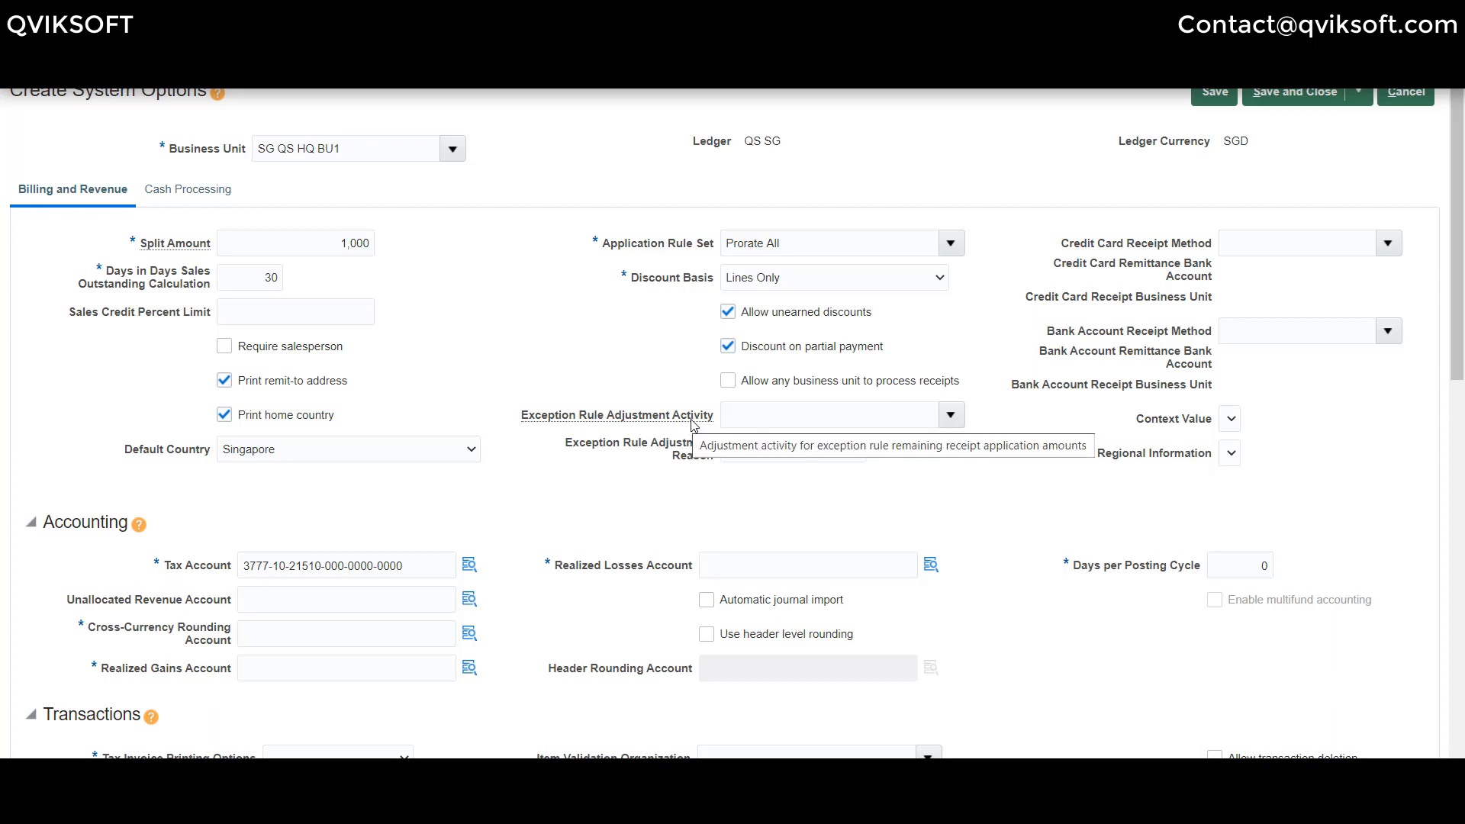
pyautogui.click(951, 415)
pyautogui.click(699, 503)
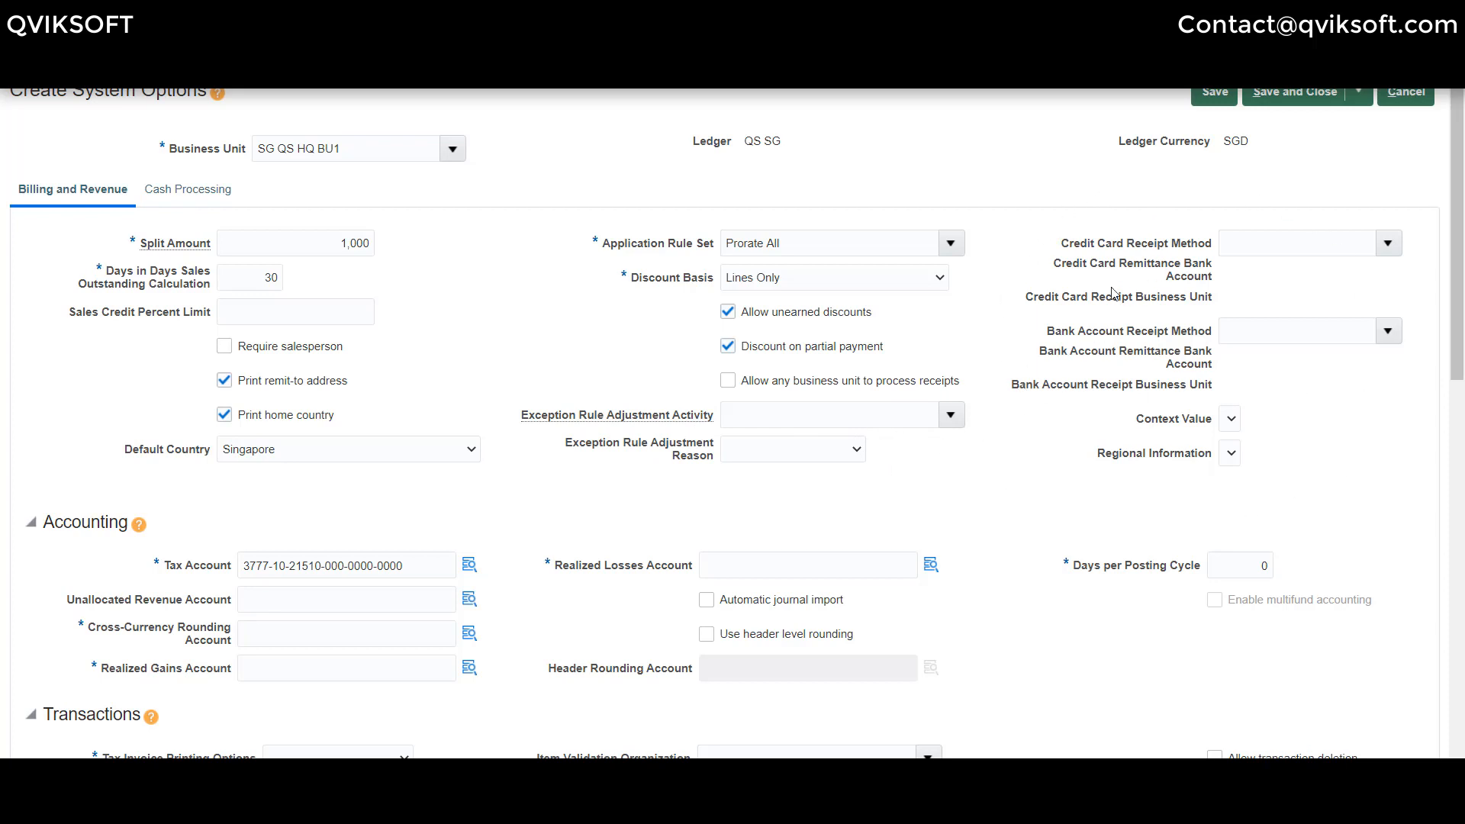
# Step: Review the tax, cross-currency rounding, realized gains and realized losses accounts in the Accounting section
pyautogui.scroll(-1, 1004, 472)
pyautogui.scroll(-1, 1004, 472)
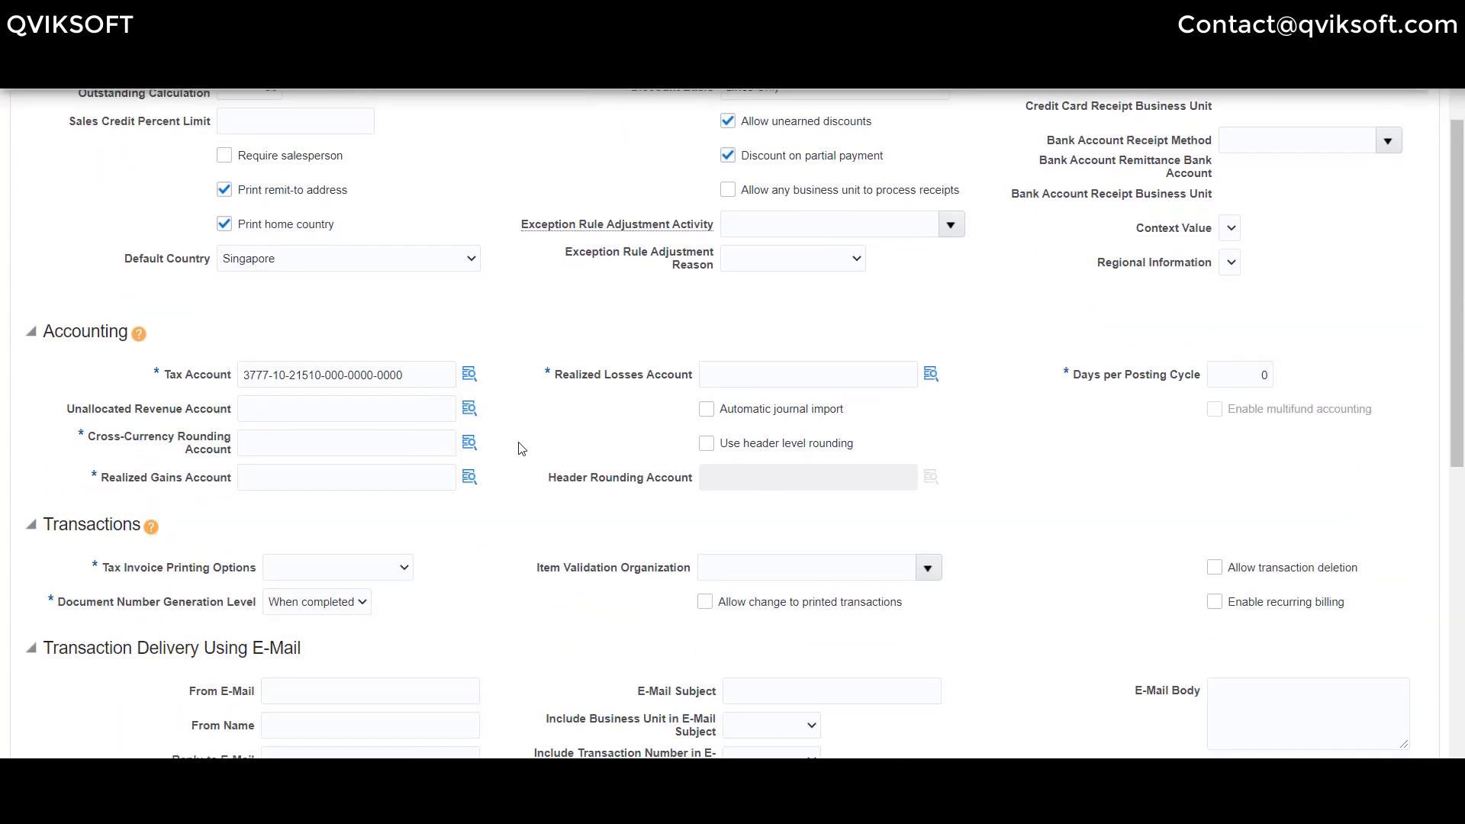
pyautogui.moveTo(415, 375); pyautogui.dragTo(231, 382)
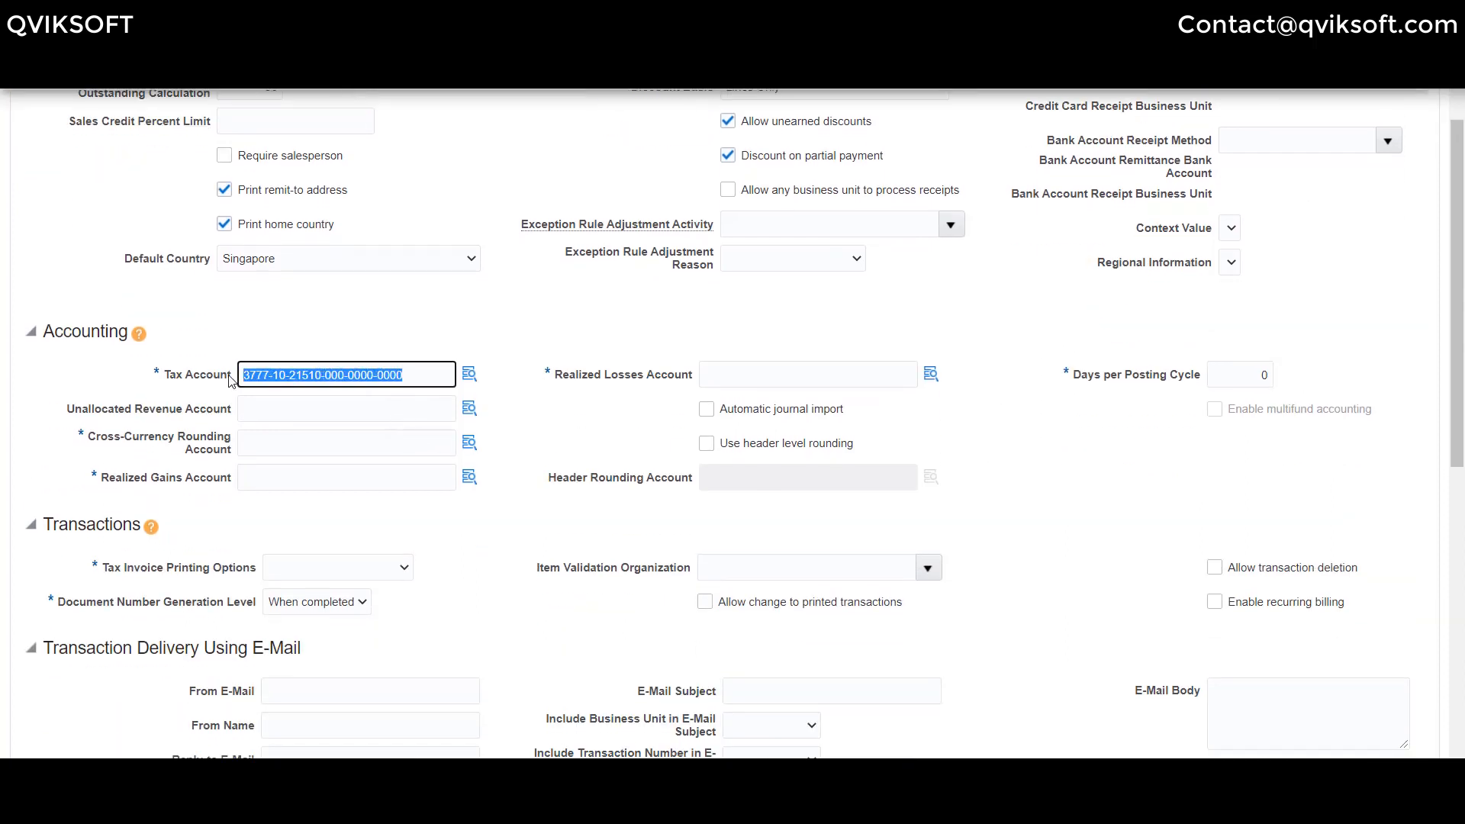
pyautogui.click(357, 328)
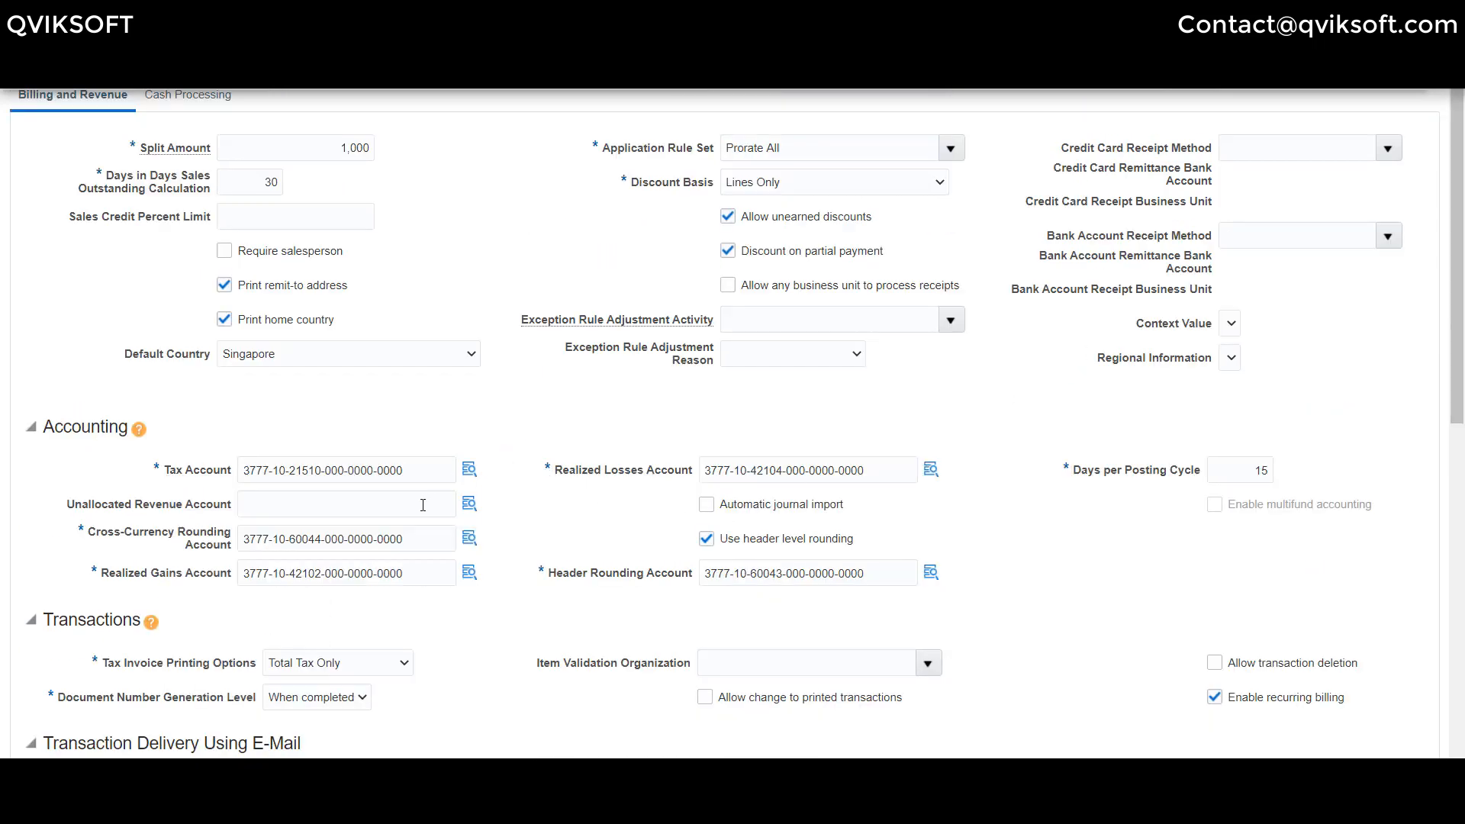
pyautogui.scroll(-1, 419, 503)
pyautogui.moveTo(403, 443); pyautogui.dragTo(229, 454)
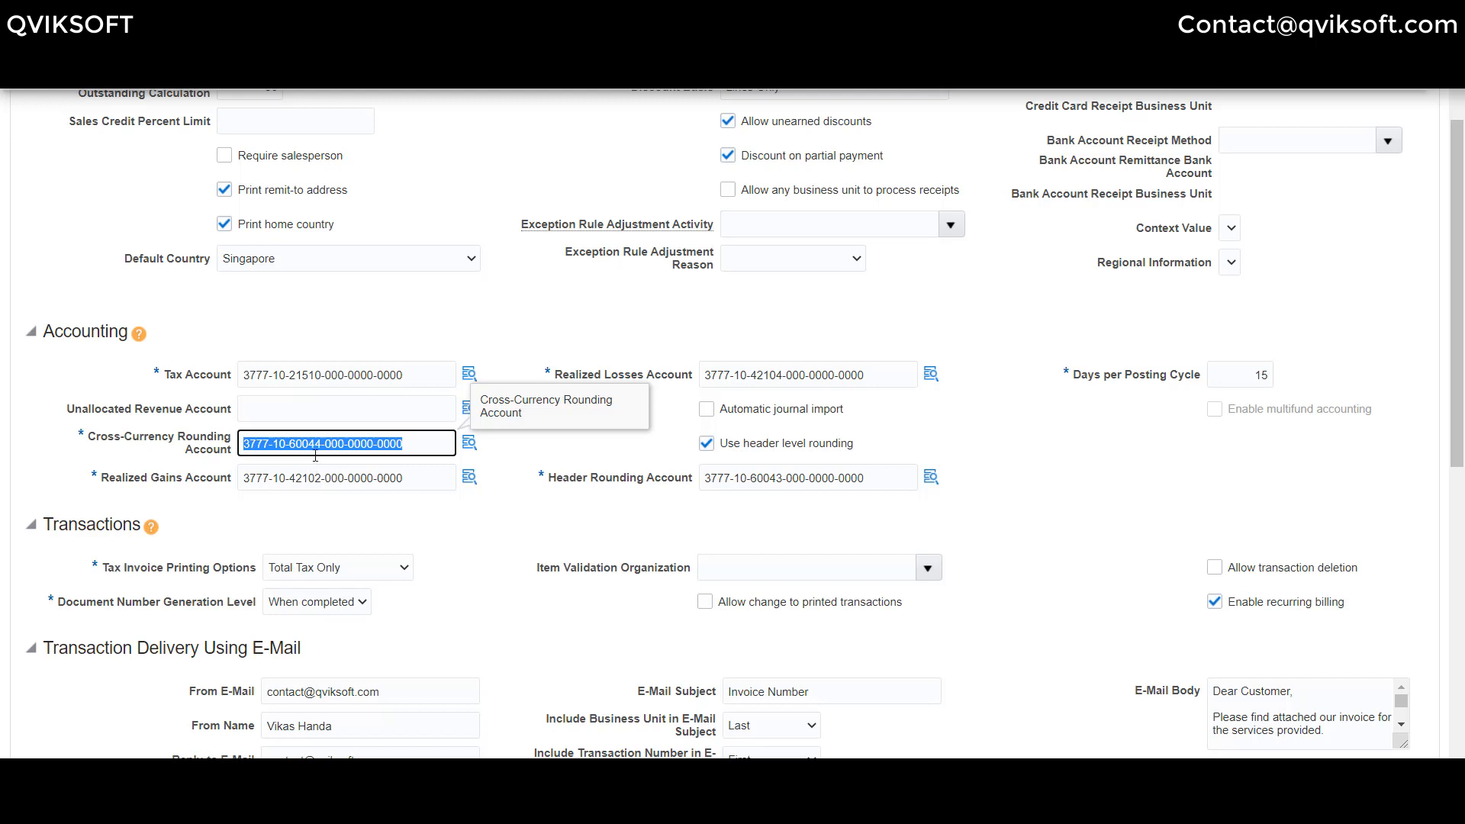
pyautogui.moveTo(403, 478); pyautogui.dragTo(212, 478)
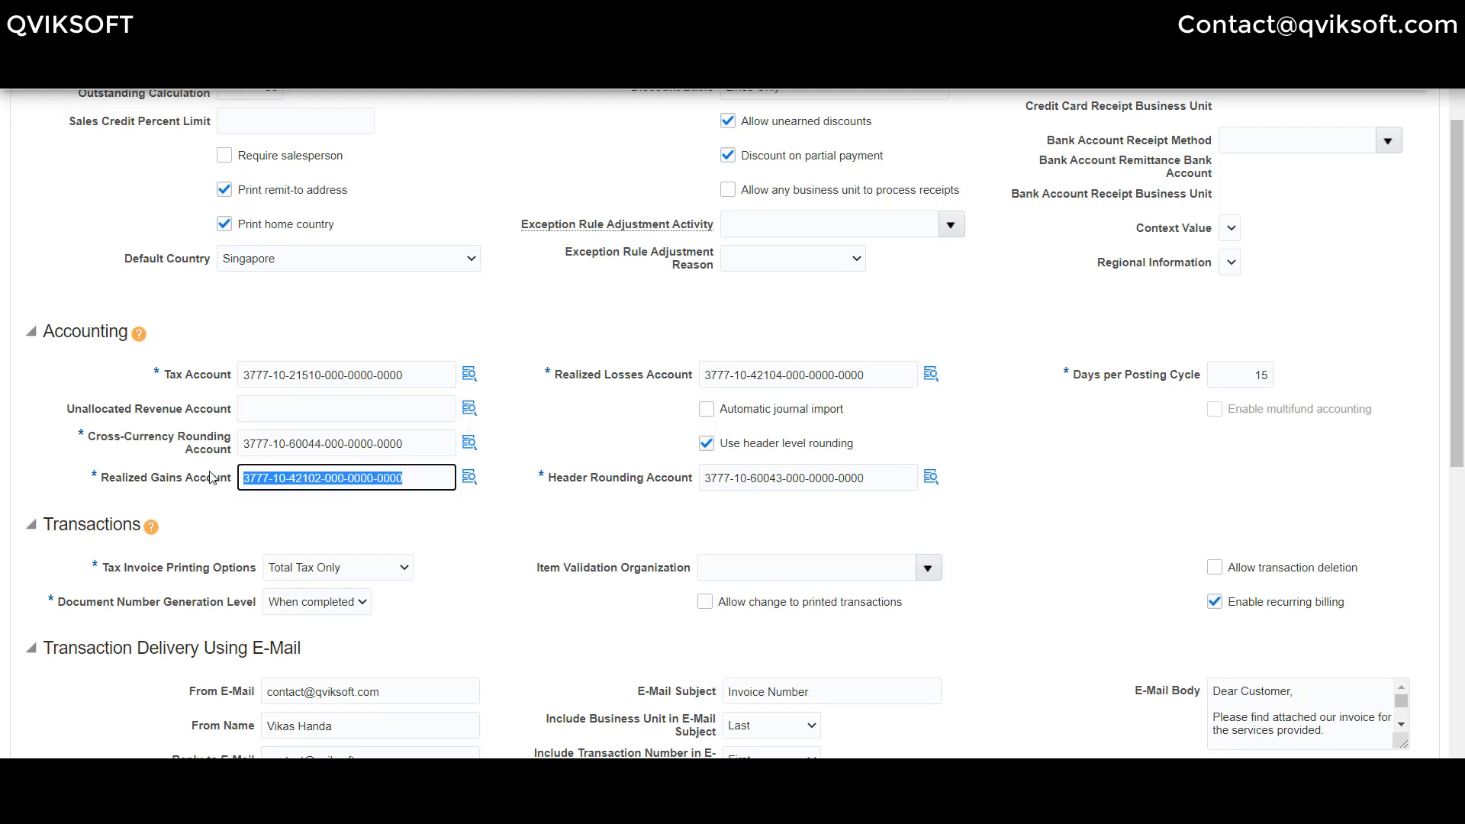
pyautogui.moveTo(836, 371); pyautogui.dragTo(686, 372)
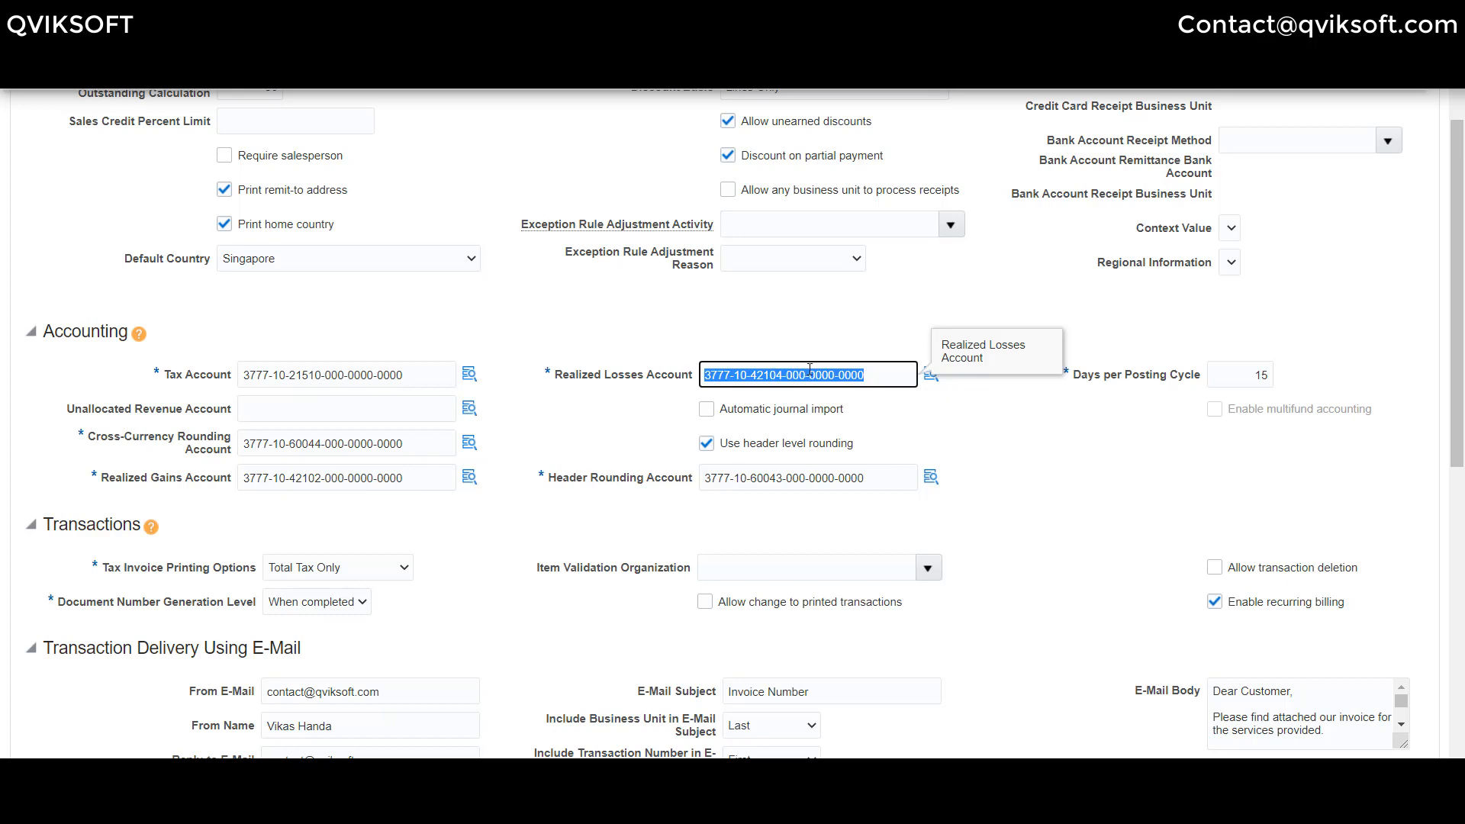
# Step: Enable automatic journal import in the Accounting section
pyautogui.click(746, 419)
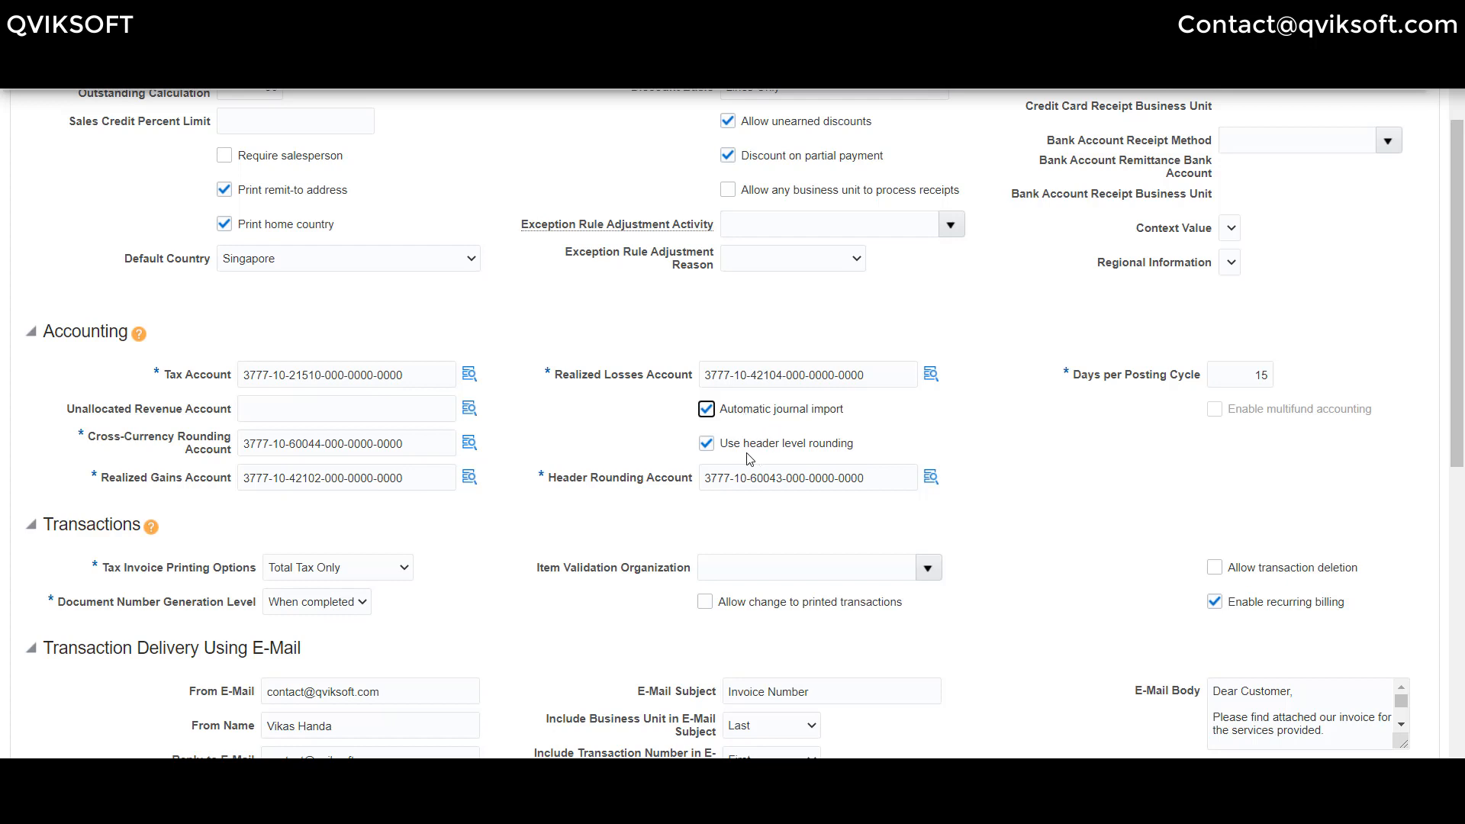
# Step: Review the header rounding account and posting cycle settings in the Accounting section
pyautogui.click(883, 479)
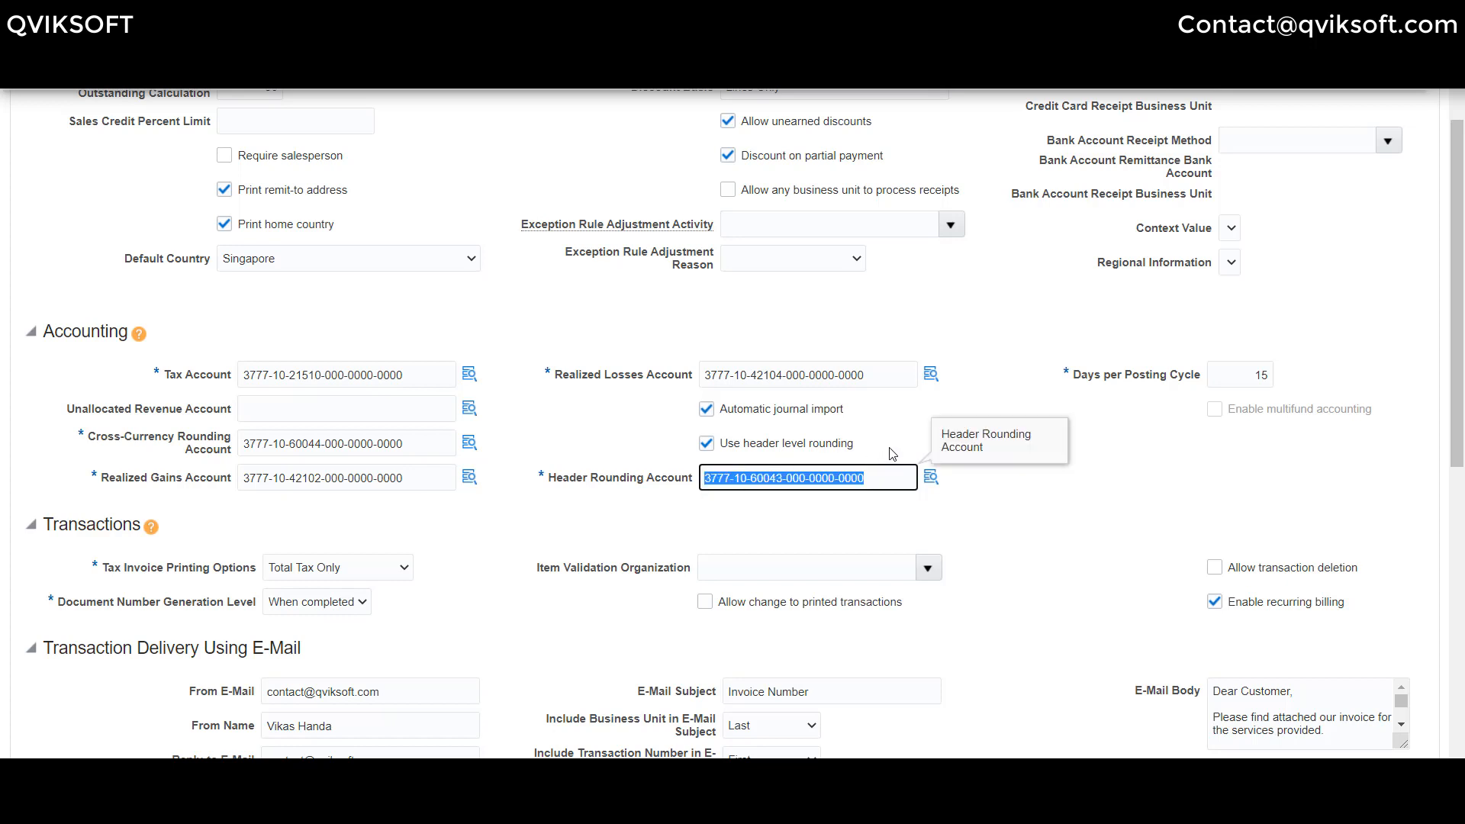
pyautogui.click(968, 404)
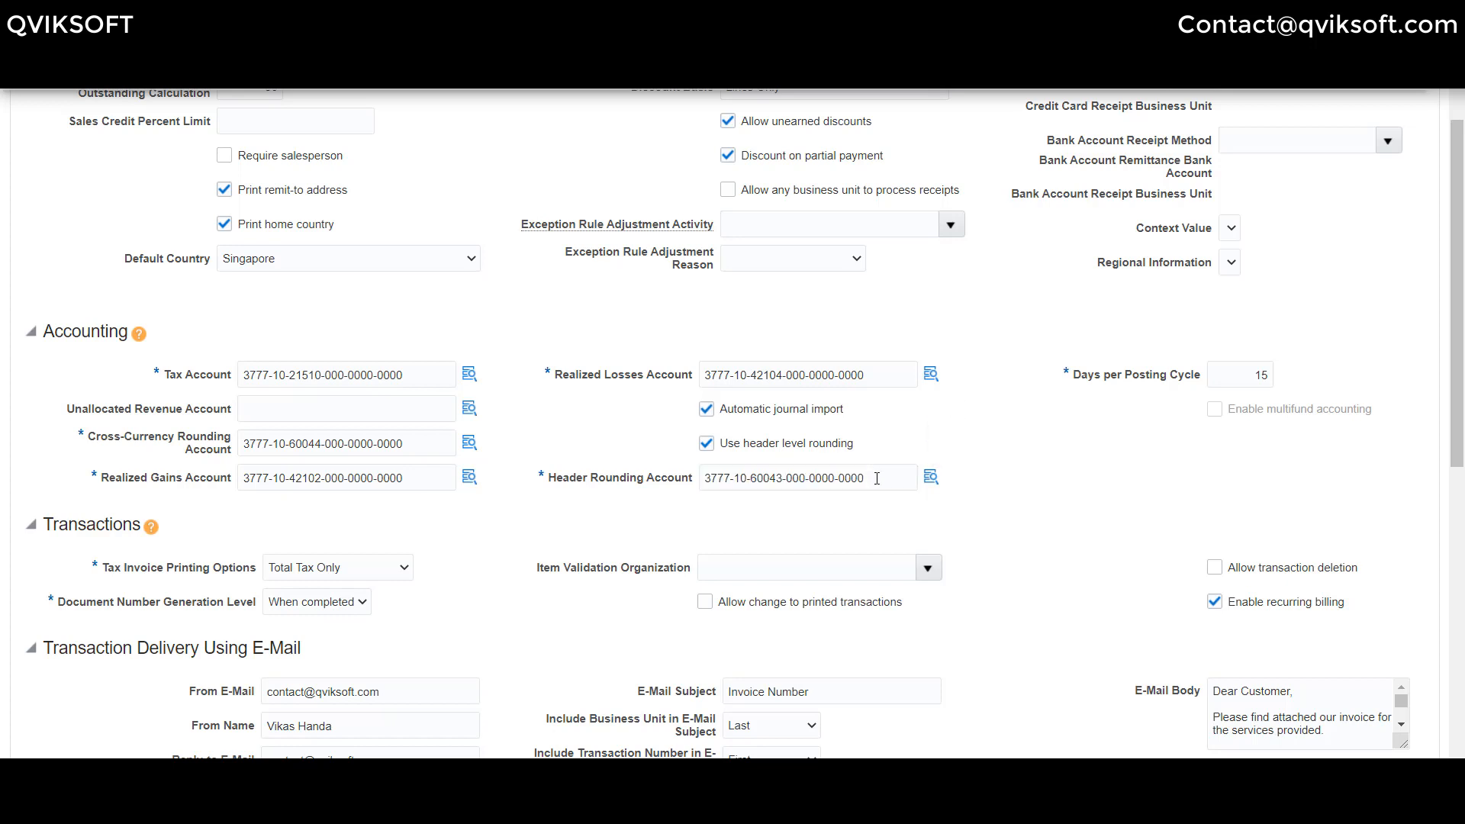
pyautogui.moveTo(877, 477); pyautogui.dragTo(653, 480)
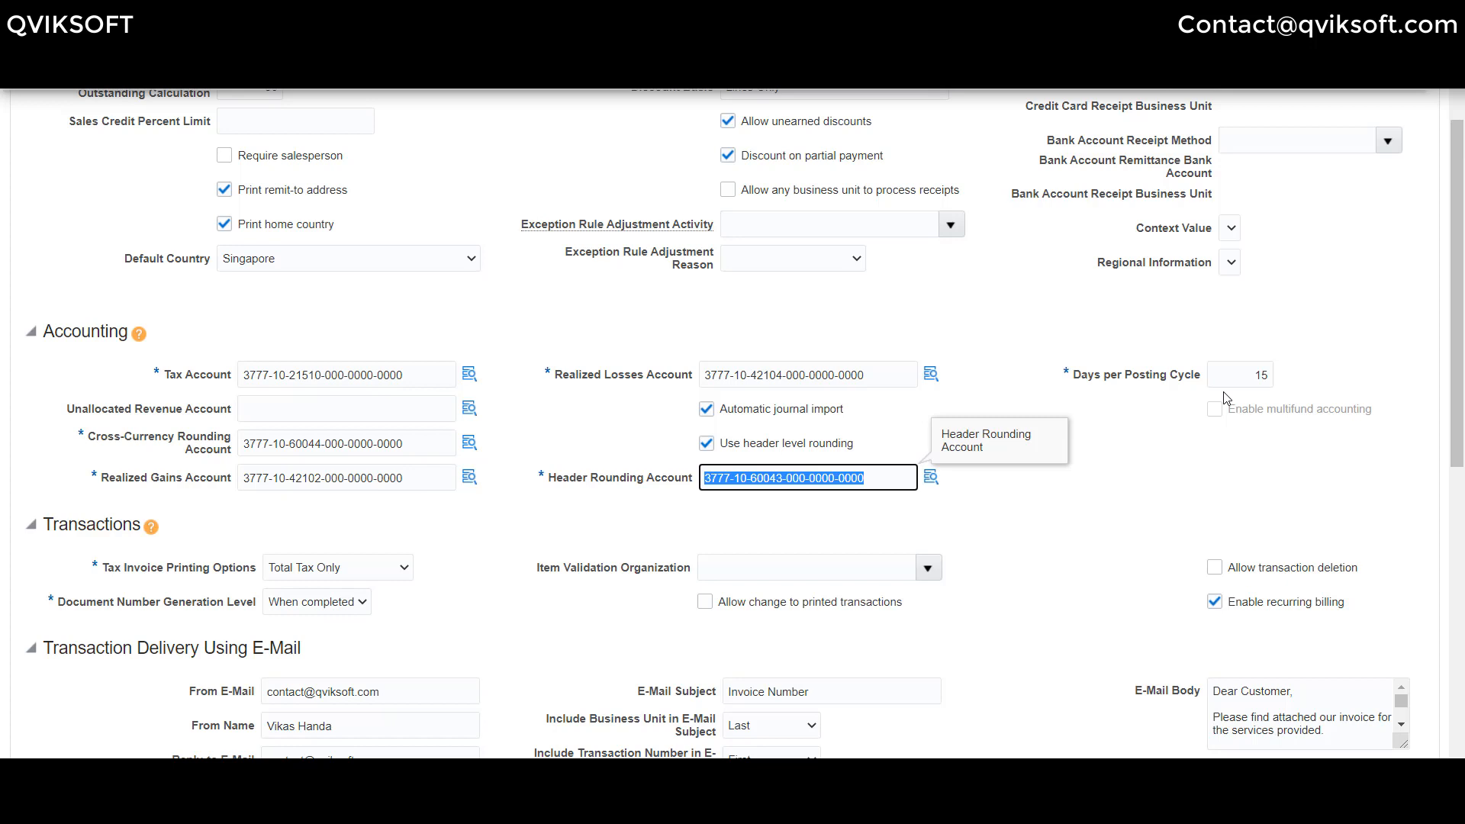
pyautogui.click(1143, 469)
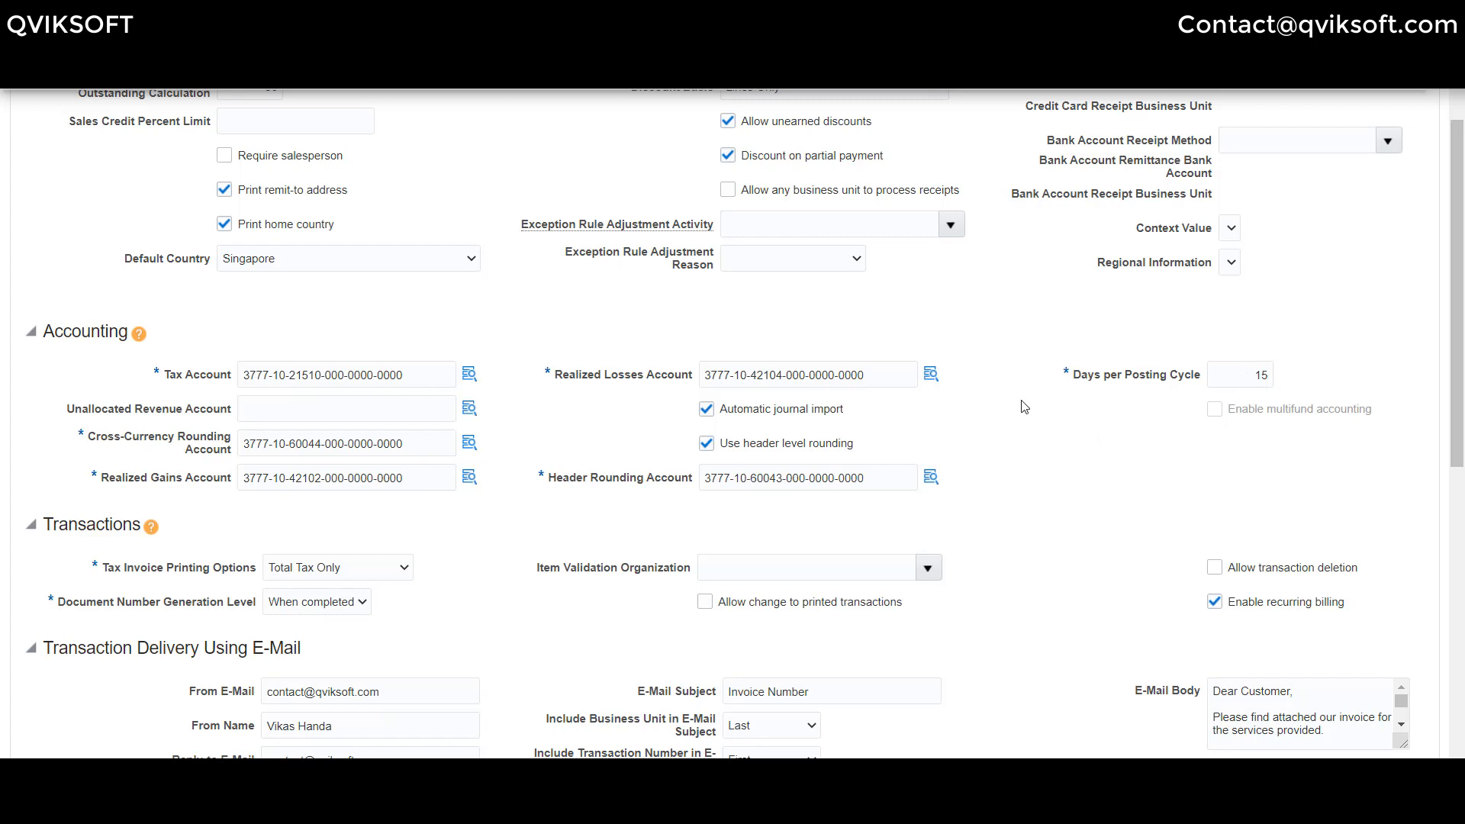
# Step: Select When completed as the document number generation level in the Transactions section
pyautogui.scroll(-2, 1024, 407)
pyautogui.scroll(-2, 155, 469)
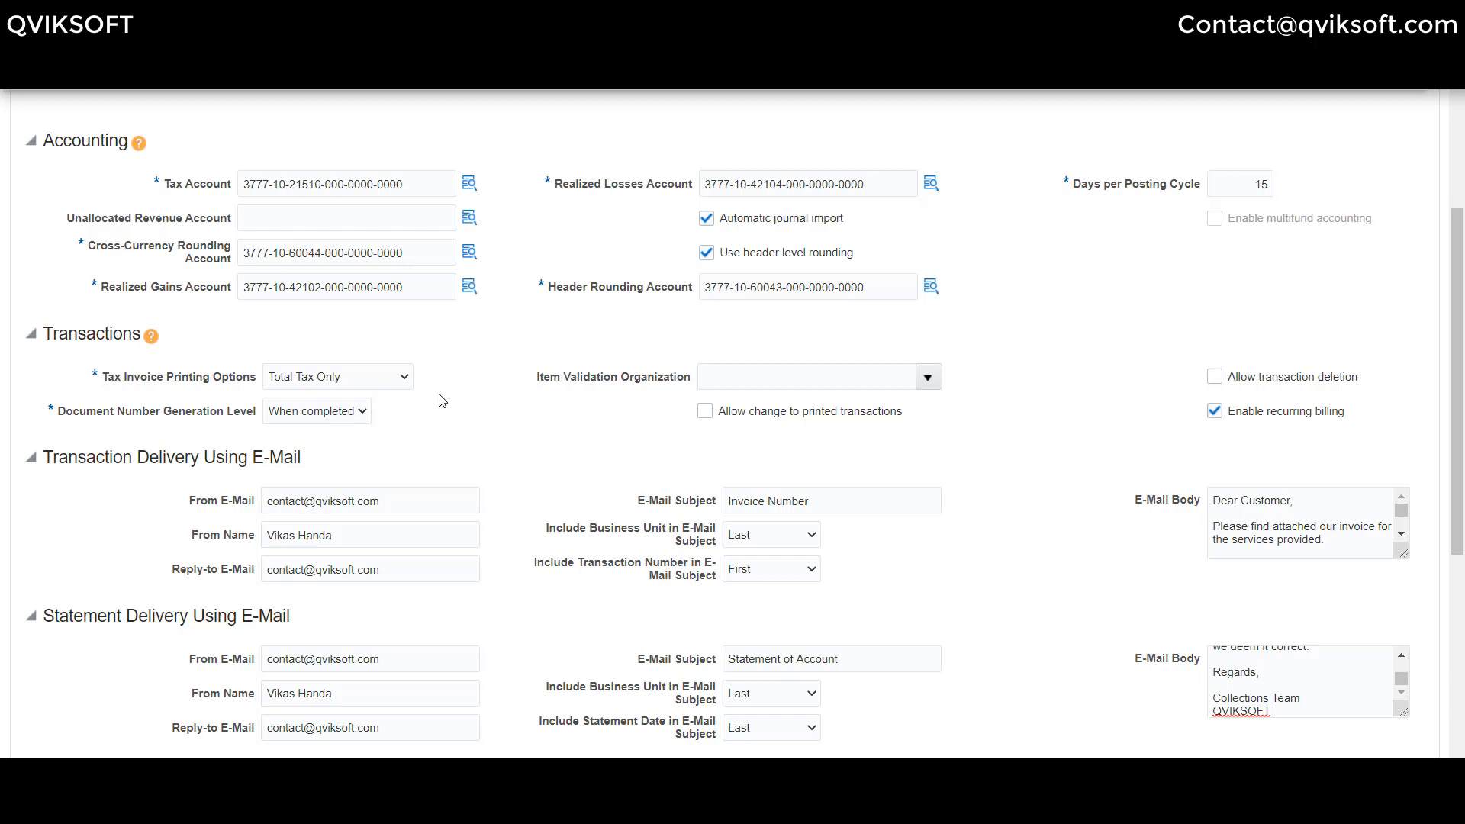
pyautogui.click(327, 418)
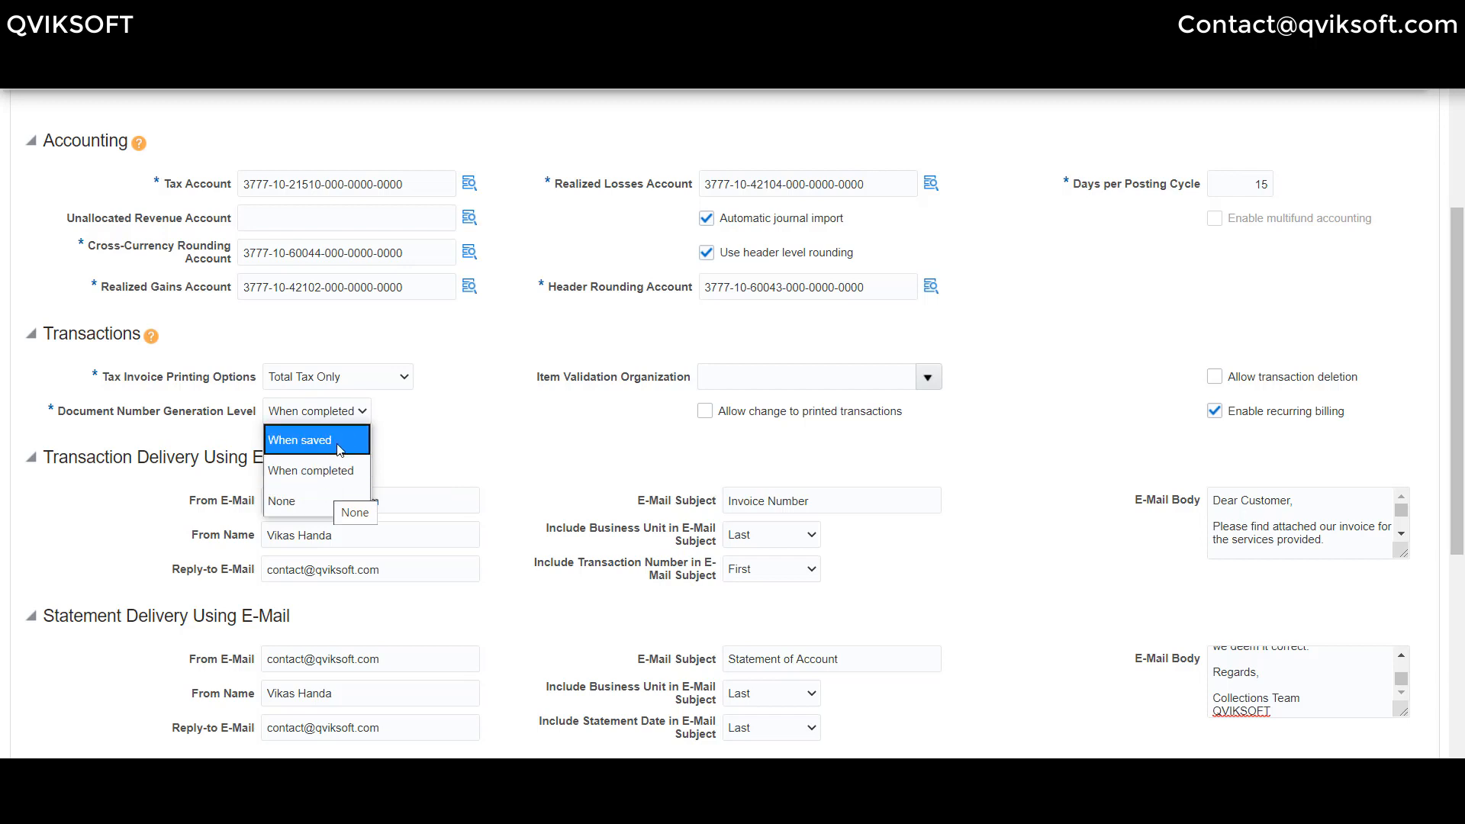
pyautogui.click(341, 468)
pyautogui.click(433, 444)
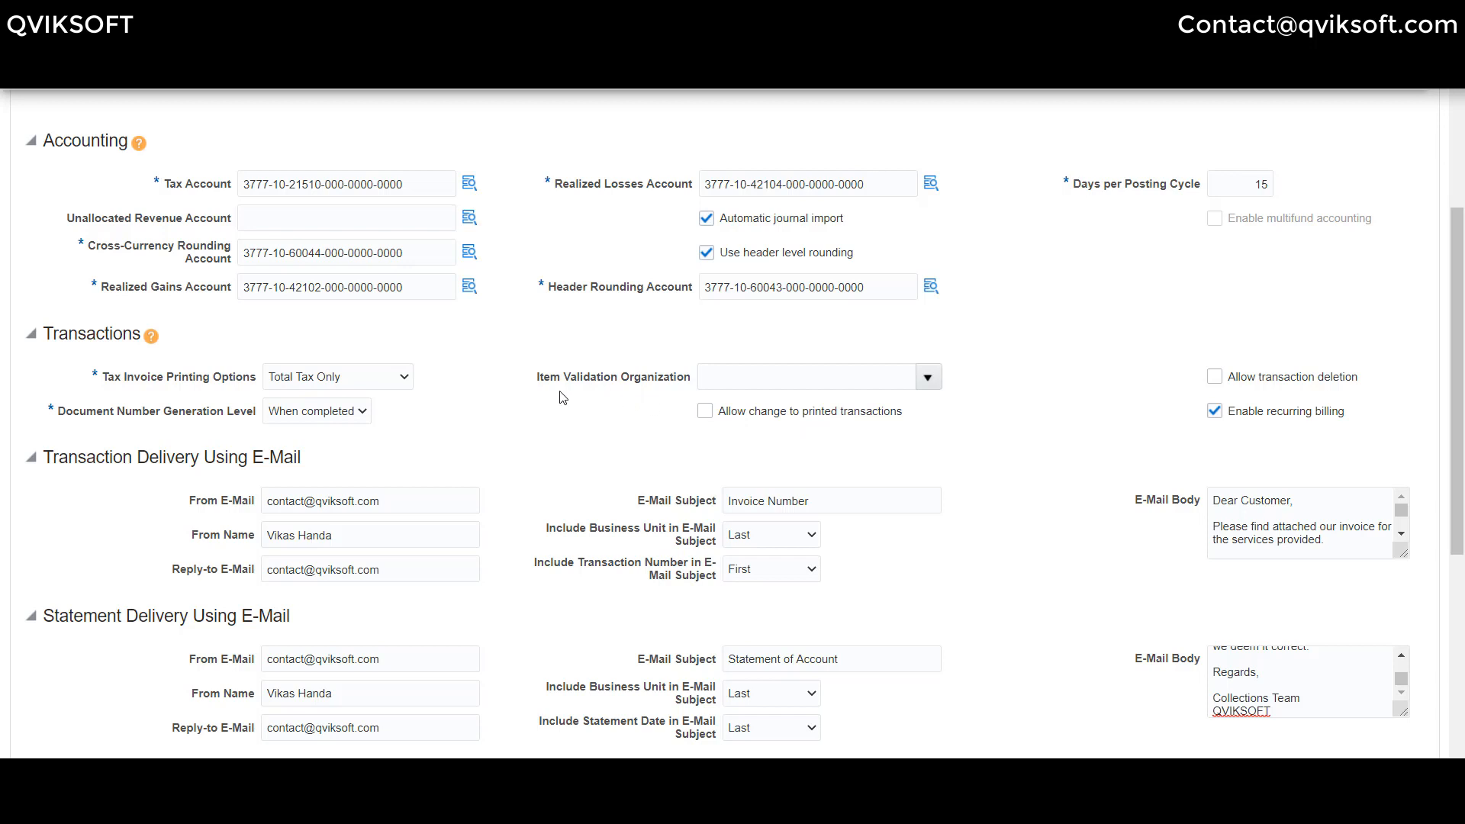
# Step: Allow changes to printed transactions in the Transactions section, leaving transaction deletion disallowed
pyautogui.moveTo(535, 384); pyautogui.dragTo(681, 382)
pyautogui.click(653, 403)
pyautogui.moveTo(731, 412); pyautogui.dragTo(913, 420)
pyautogui.click(914, 441)
pyautogui.click(731, 417)
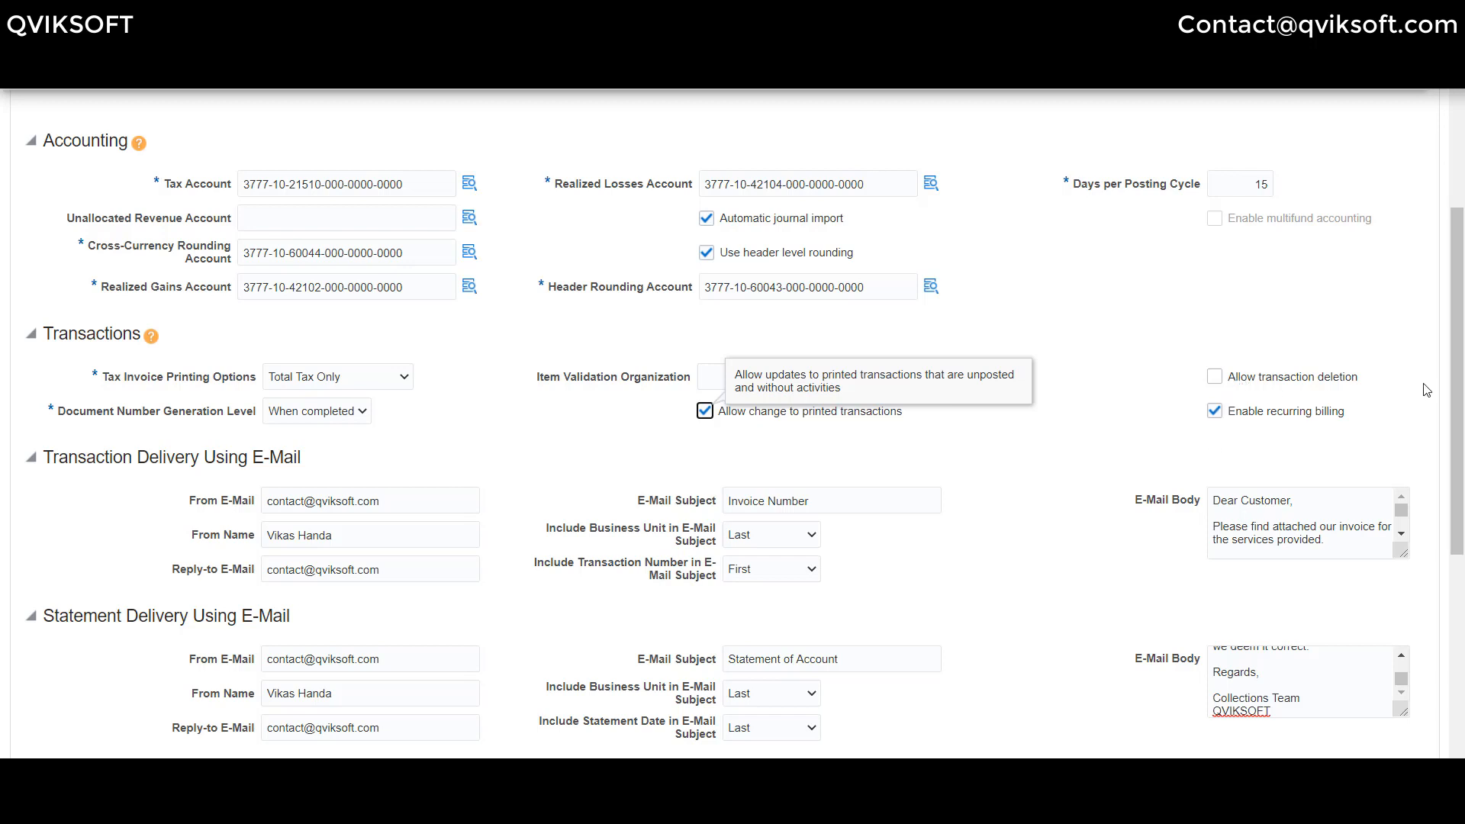
pyautogui.moveTo(1377, 381); pyautogui.dragTo(1200, 387)
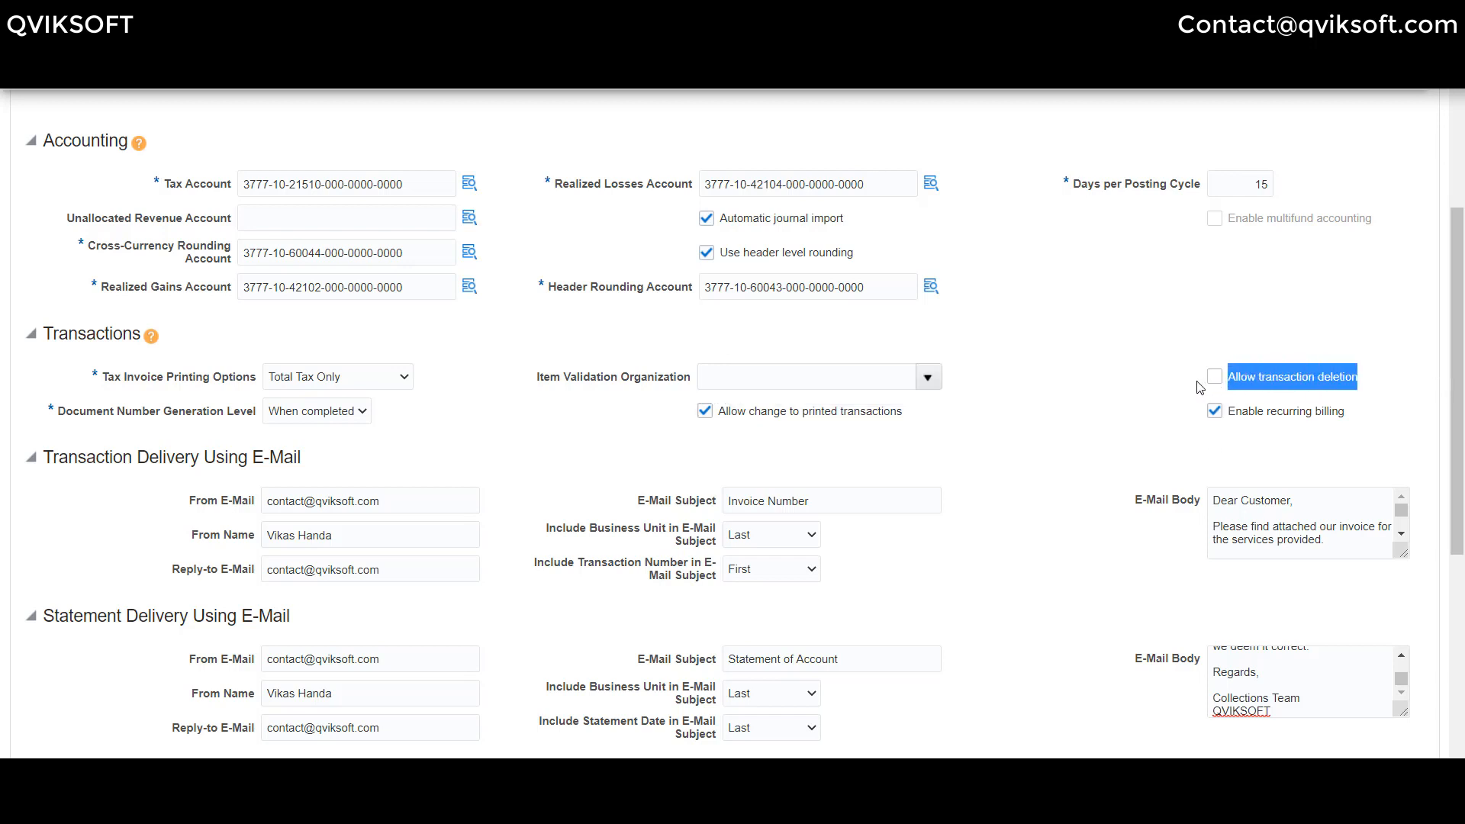
pyautogui.click(1156, 411)
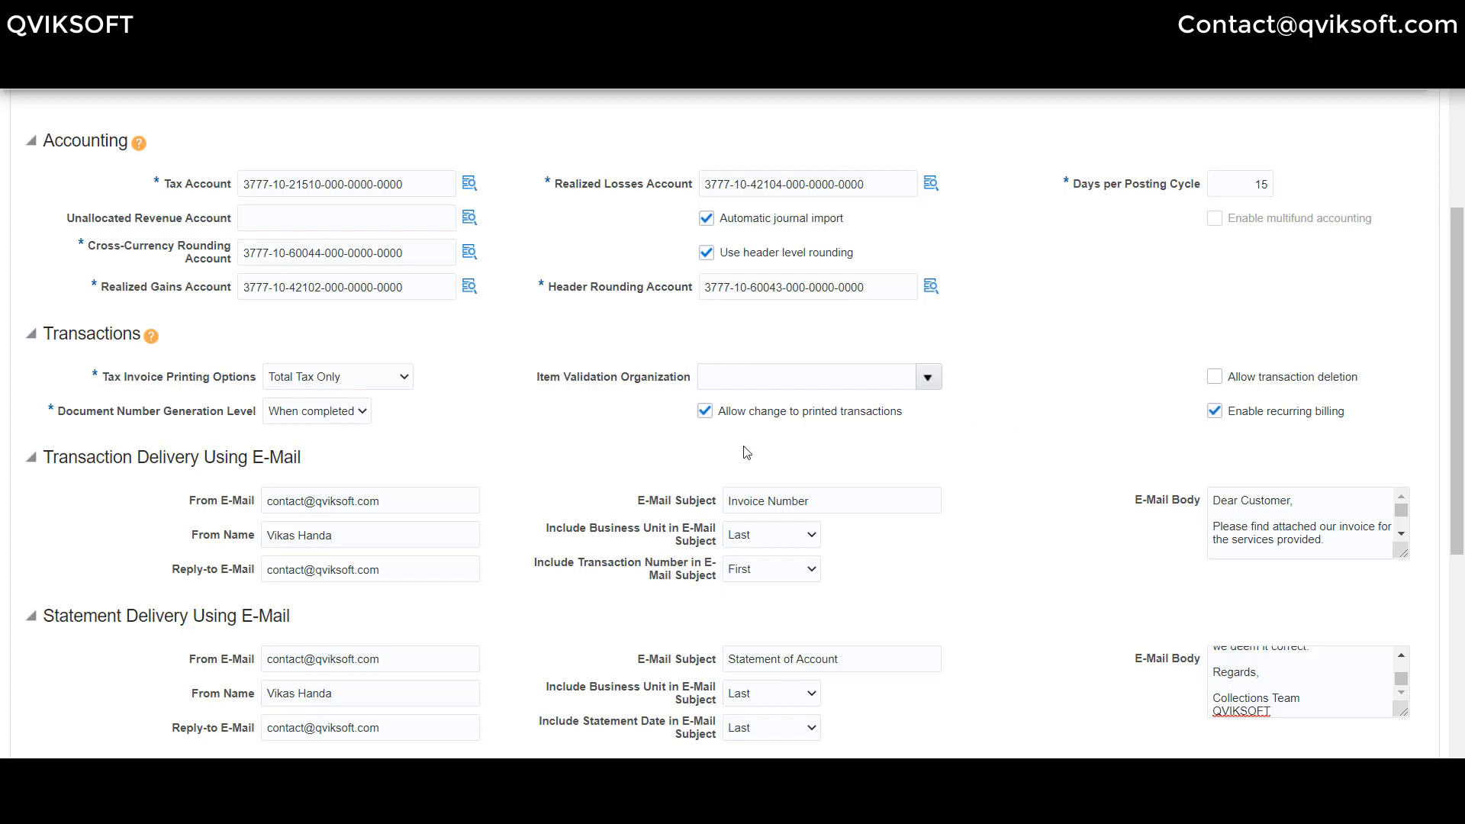
# Step: Review the e-mail delivery settings for transactions and statements, reading through both e-mail body texts
pyautogui.scroll(-1, 603, 446)
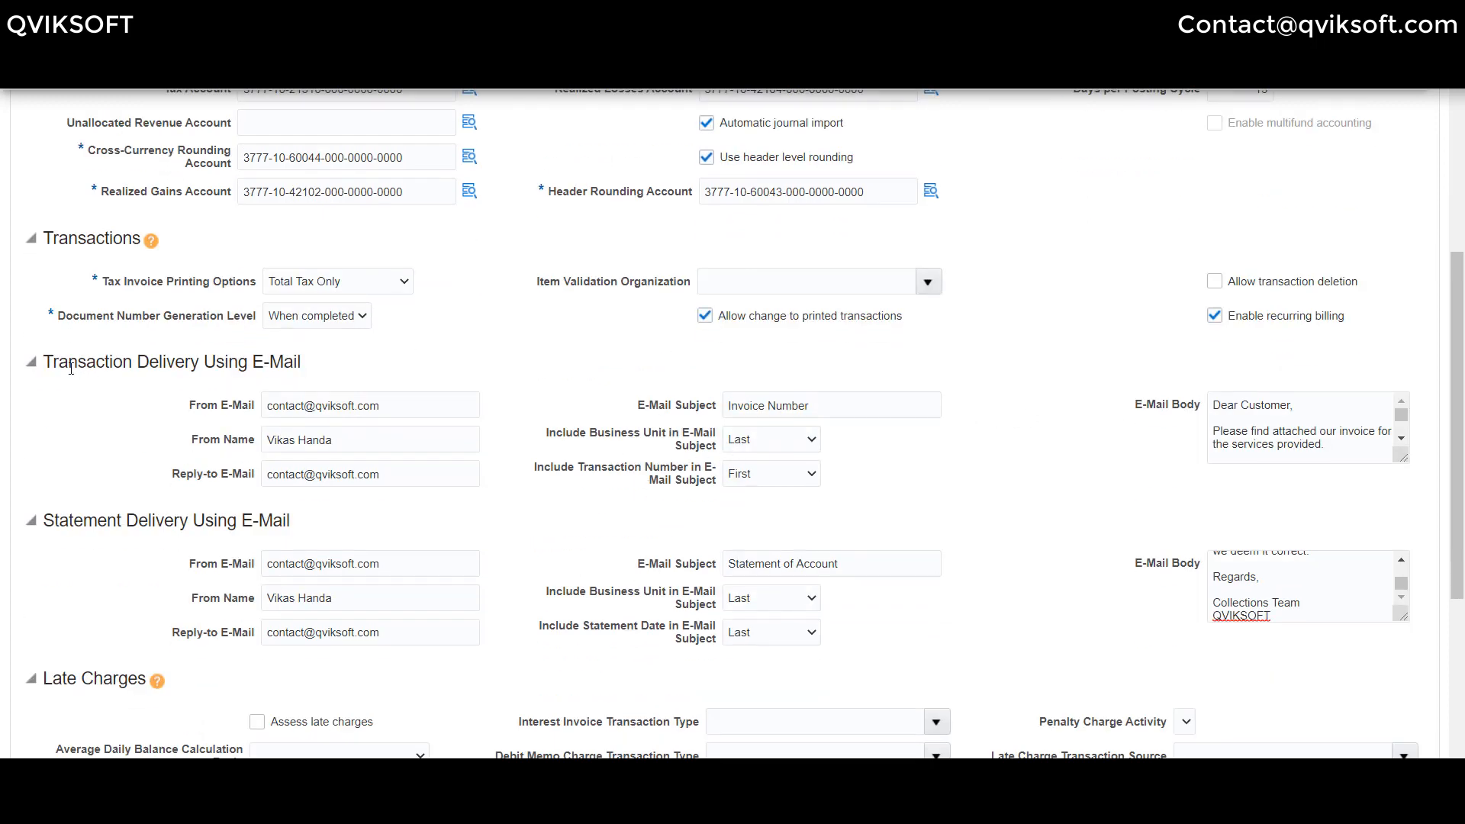
pyautogui.moveTo(52, 362); pyautogui.dragTo(325, 390)
pyautogui.click(364, 374)
pyautogui.click(1323, 418)
pyautogui.scroll(-3, 1406, 444)
pyautogui.click(1402, 401)
pyautogui.scroll(3, 1405, 408)
pyautogui.scroll(-2, 970, 458)
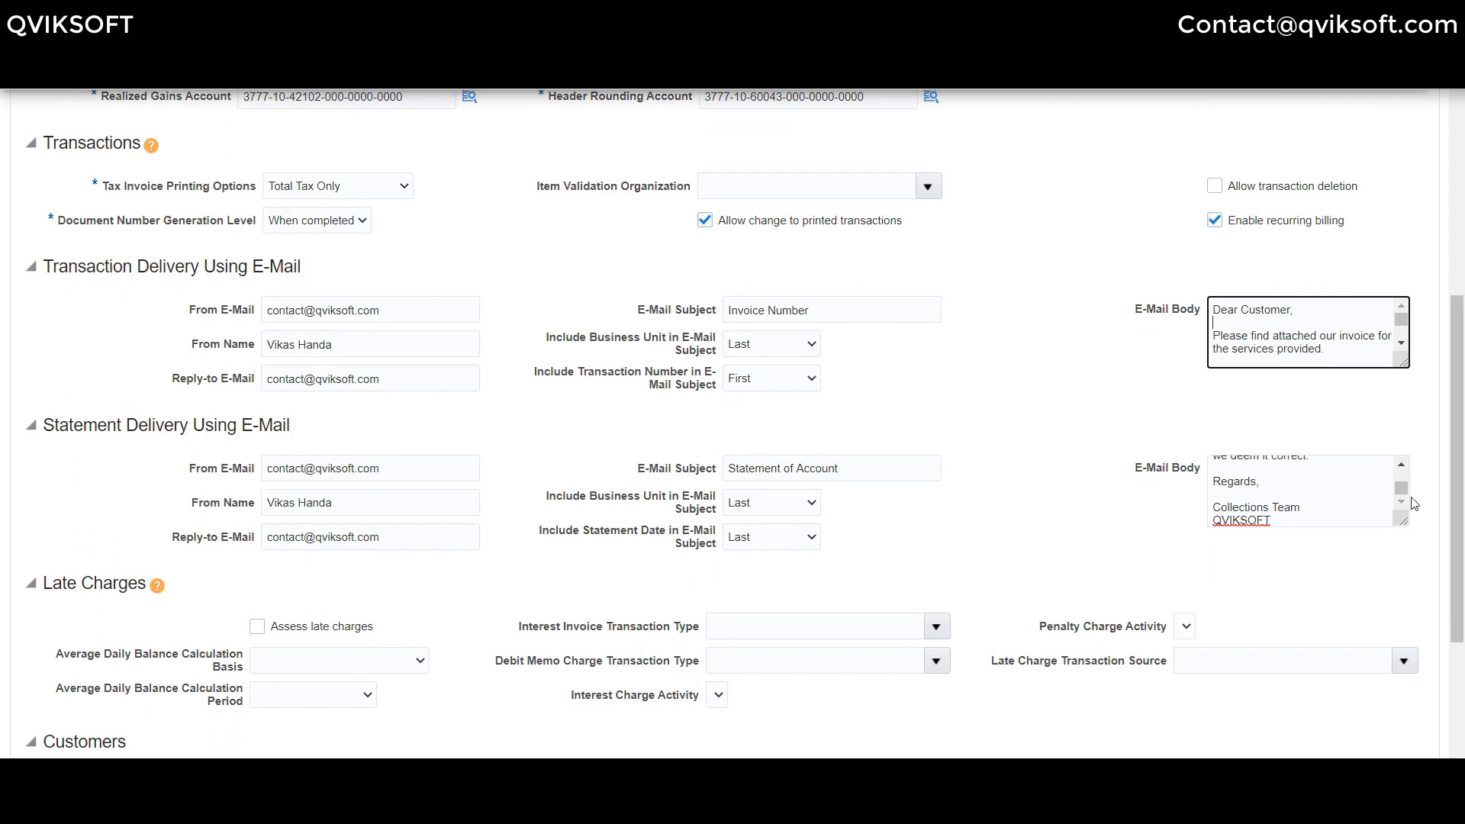
pyautogui.moveTo(1406, 498); pyautogui.dragTo(1404, 477)
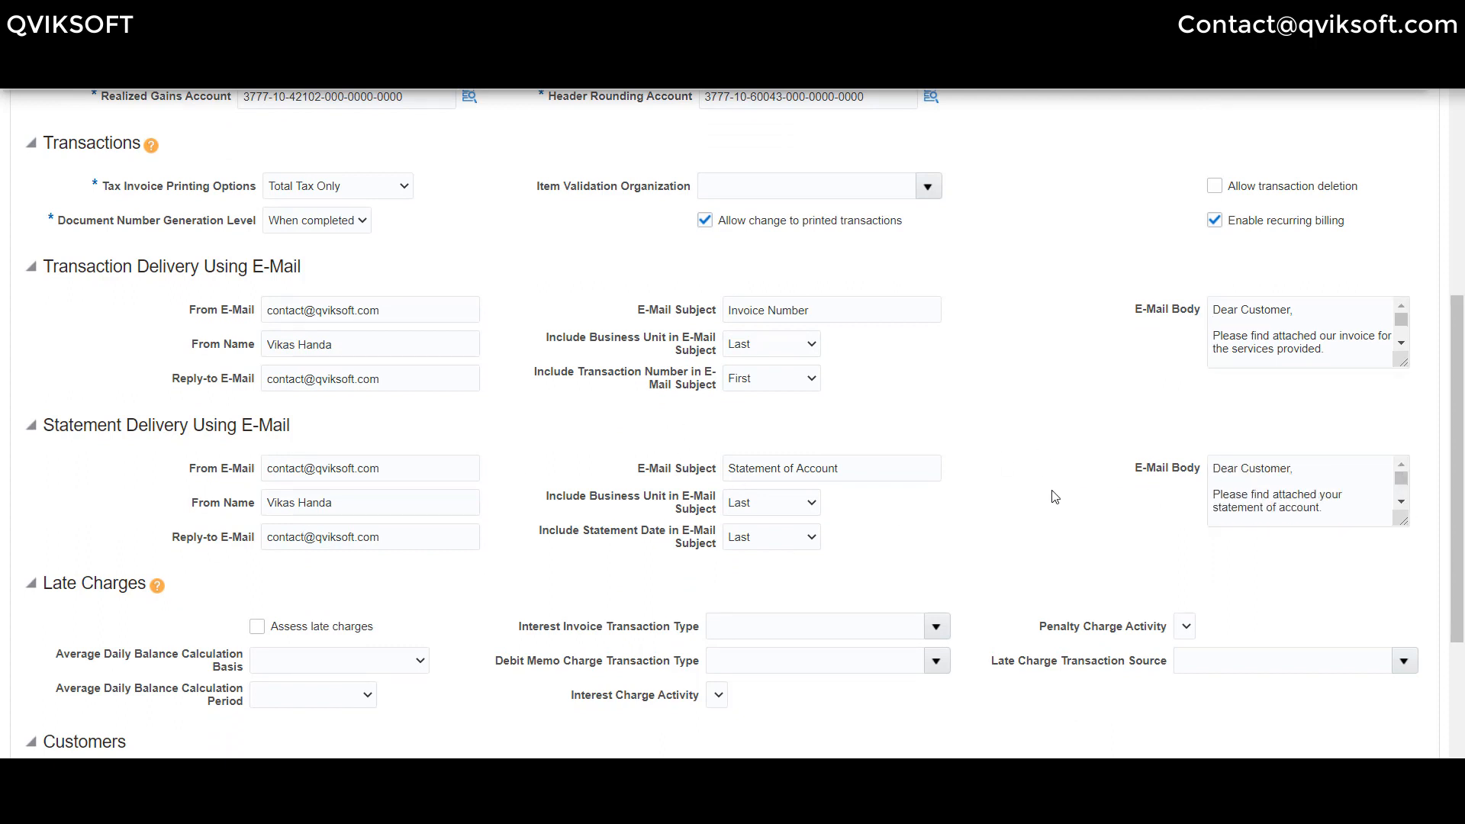
# Step: Enable the assessment of late charges in the Late Charges section
pyautogui.scroll(-1, 1056, 497)
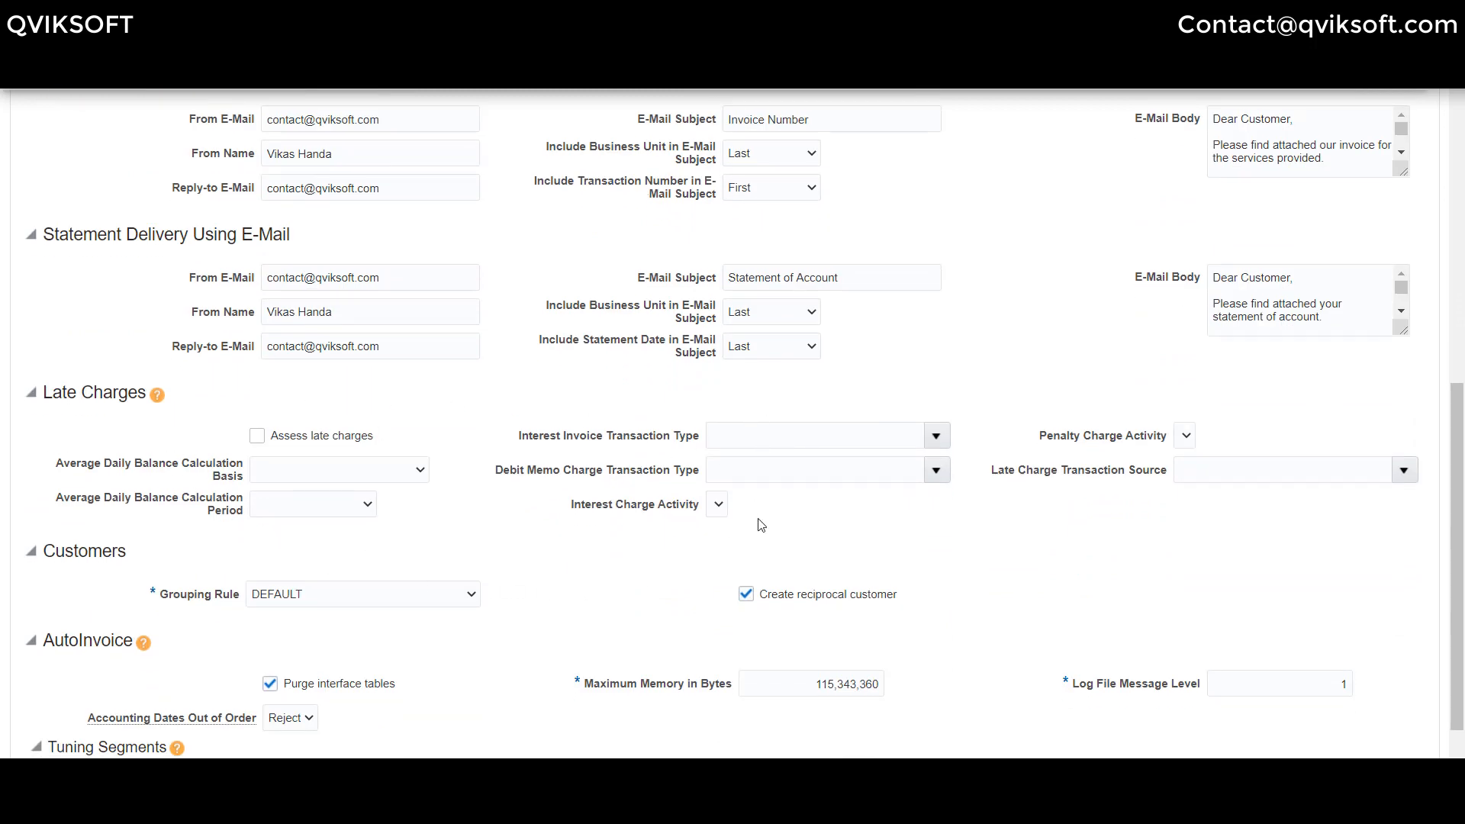
pyautogui.moveTo(272, 432); pyautogui.dragTo(294, 452)
pyautogui.click(257, 436)
pyautogui.click(698, 501)
# Step: Look back over the billing and revenue settings and check the grouping rule choices in the Customers section
pyautogui.scroll(6, 820, 439)
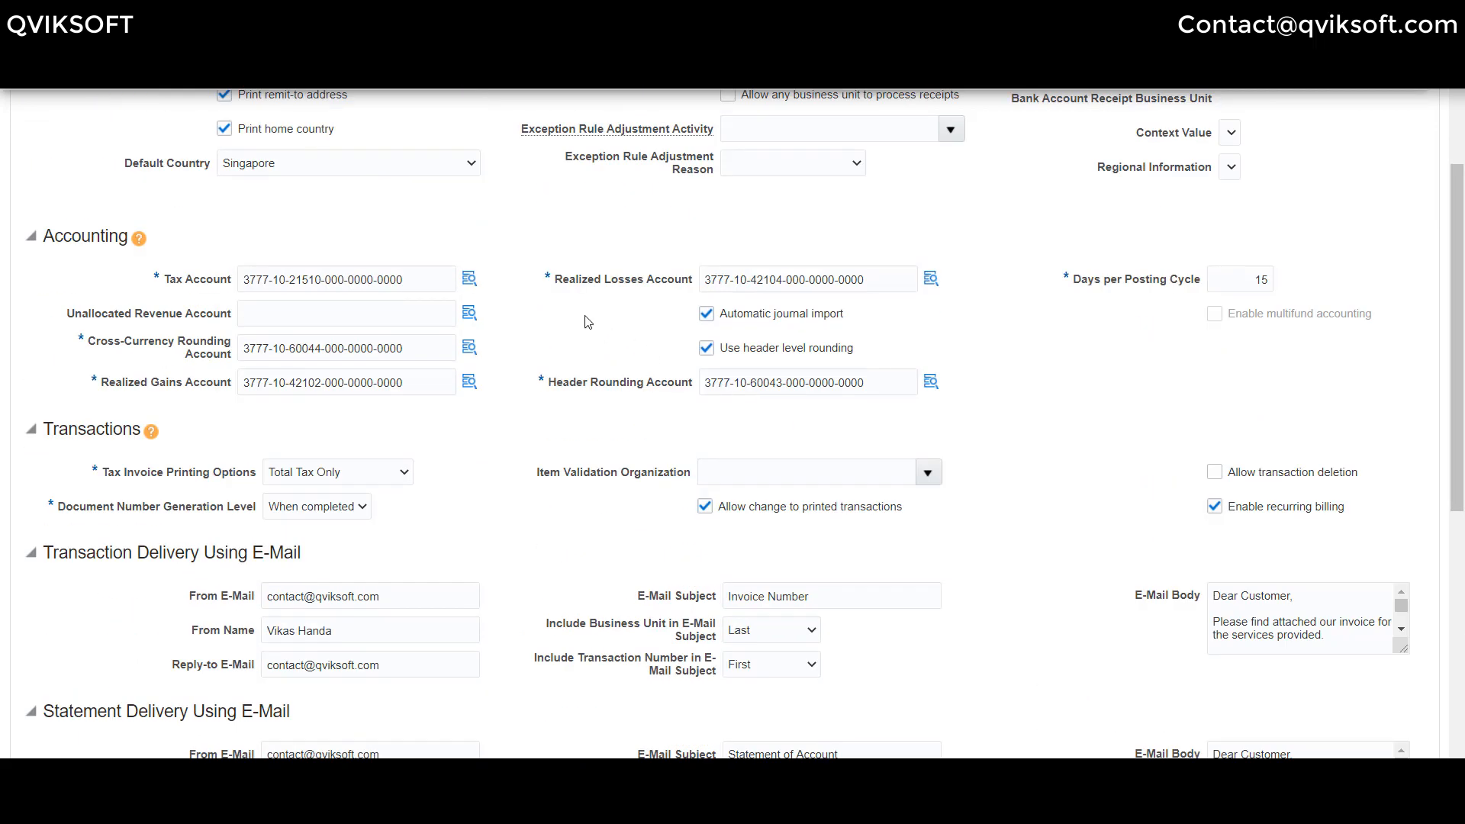
pyautogui.scroll(4, 589, 321)
pyautogui.scroll(-8, 1045, 444)
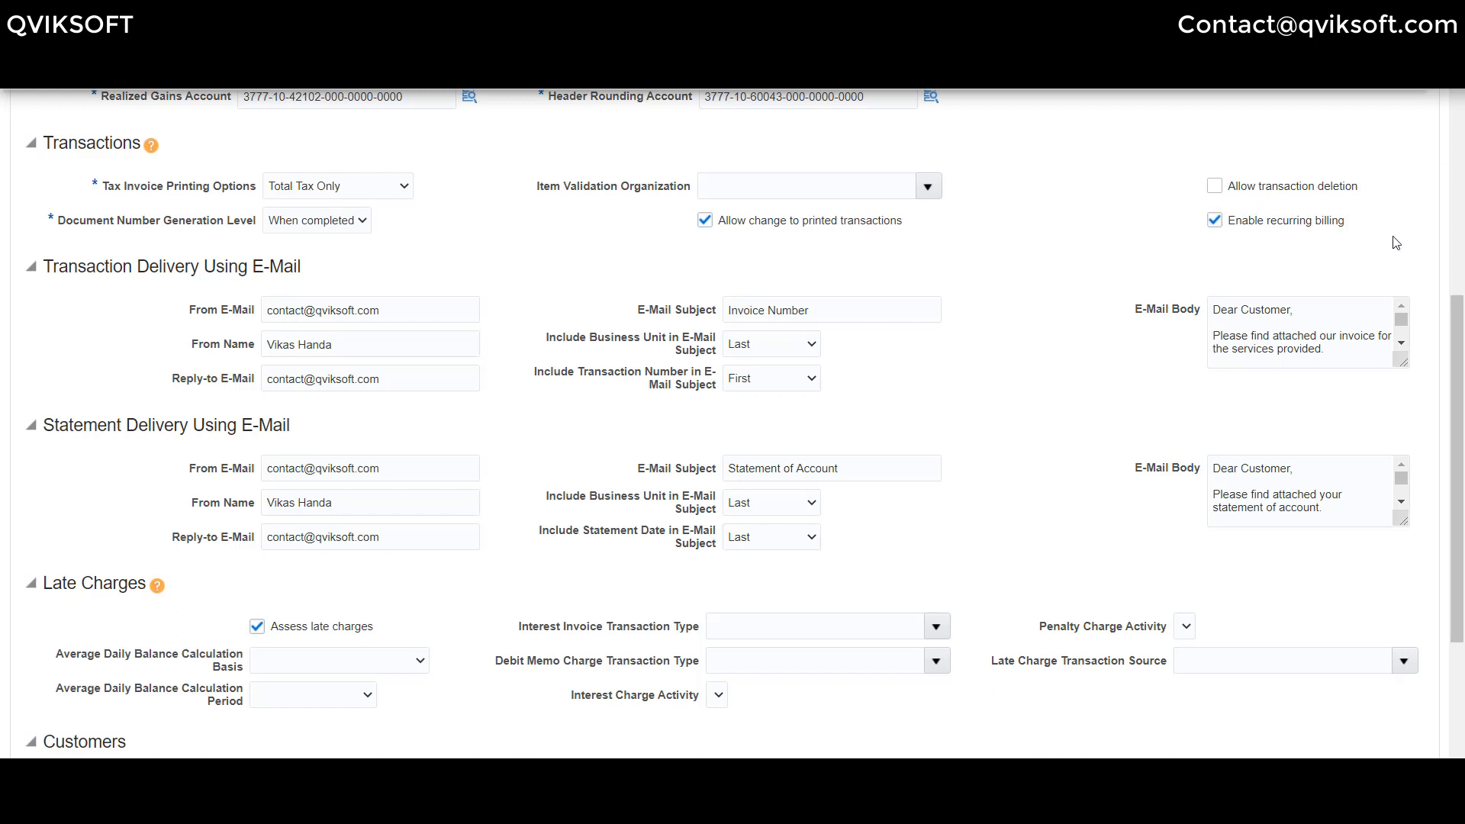
pyautogui.scroll(3, 1082, 247)
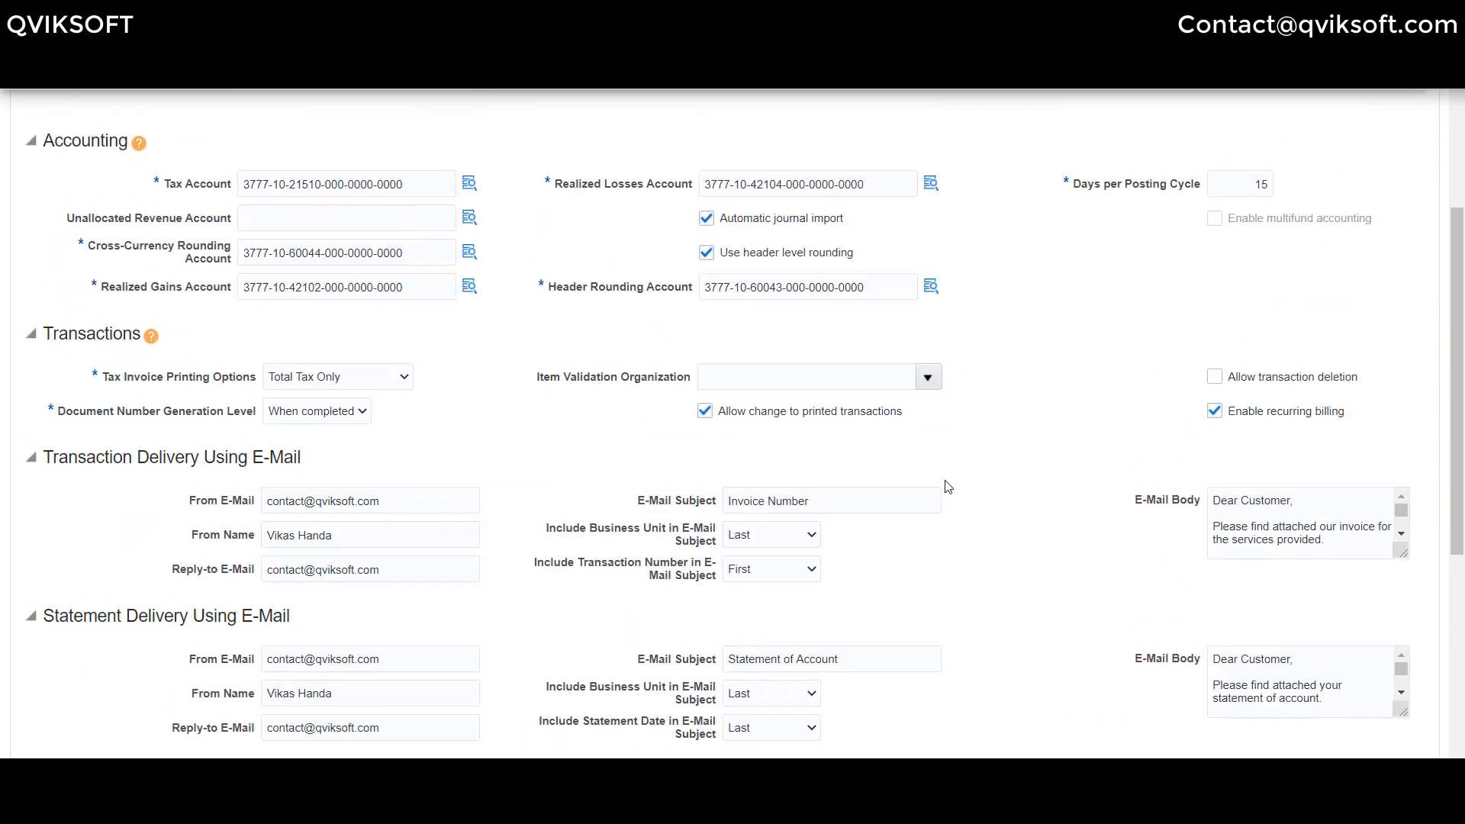
pyautogui.scroll(-7, 967, 492)
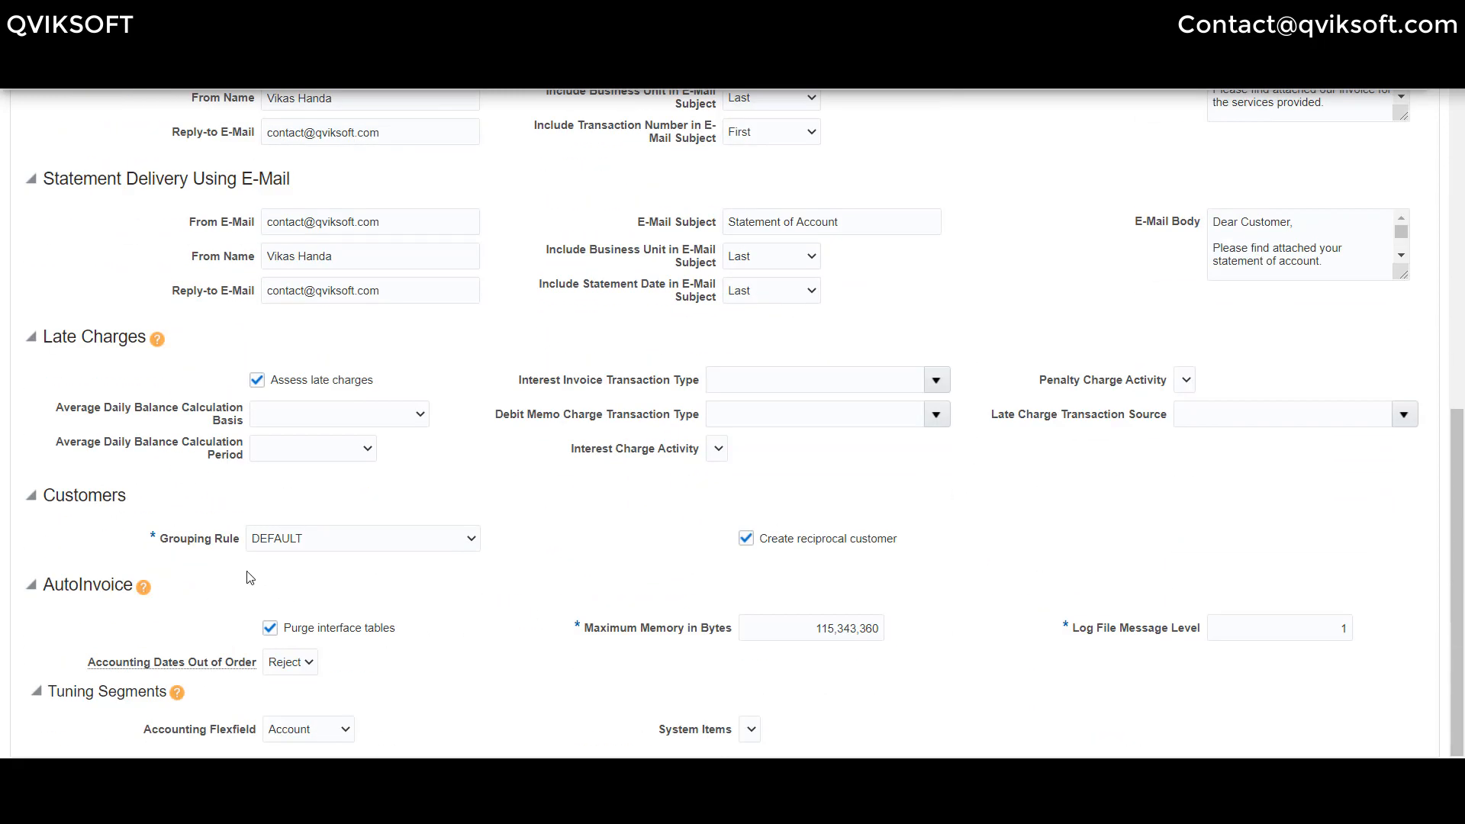
pyautogui.click(474, 542)
pyautogui.click(503, 560)
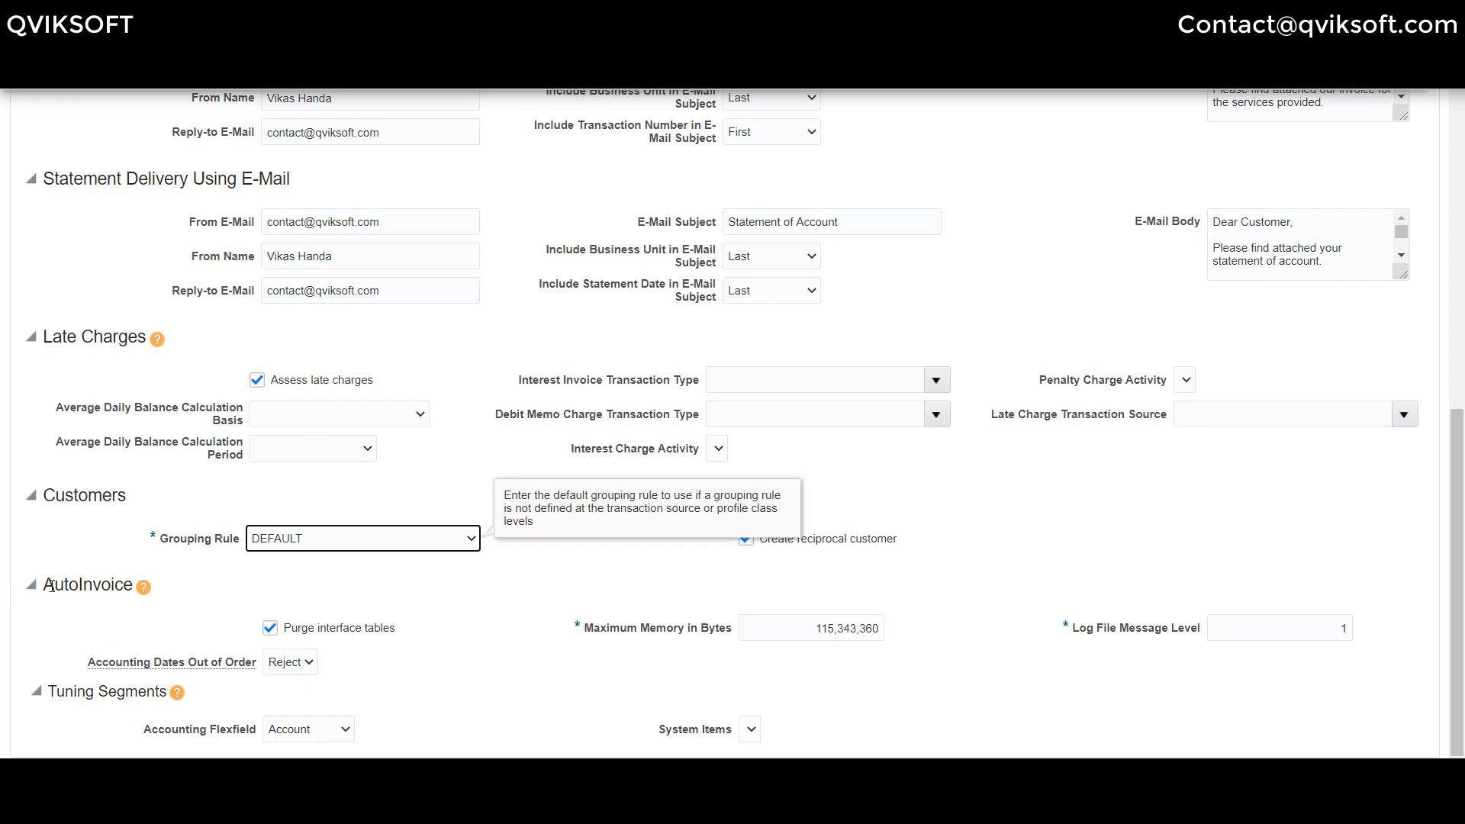
# Step: Examine the AutoInvoice maximum memory and log file message level, and the accounting flexfield choices for the tuning segments
pyautogui.click(190, 589)
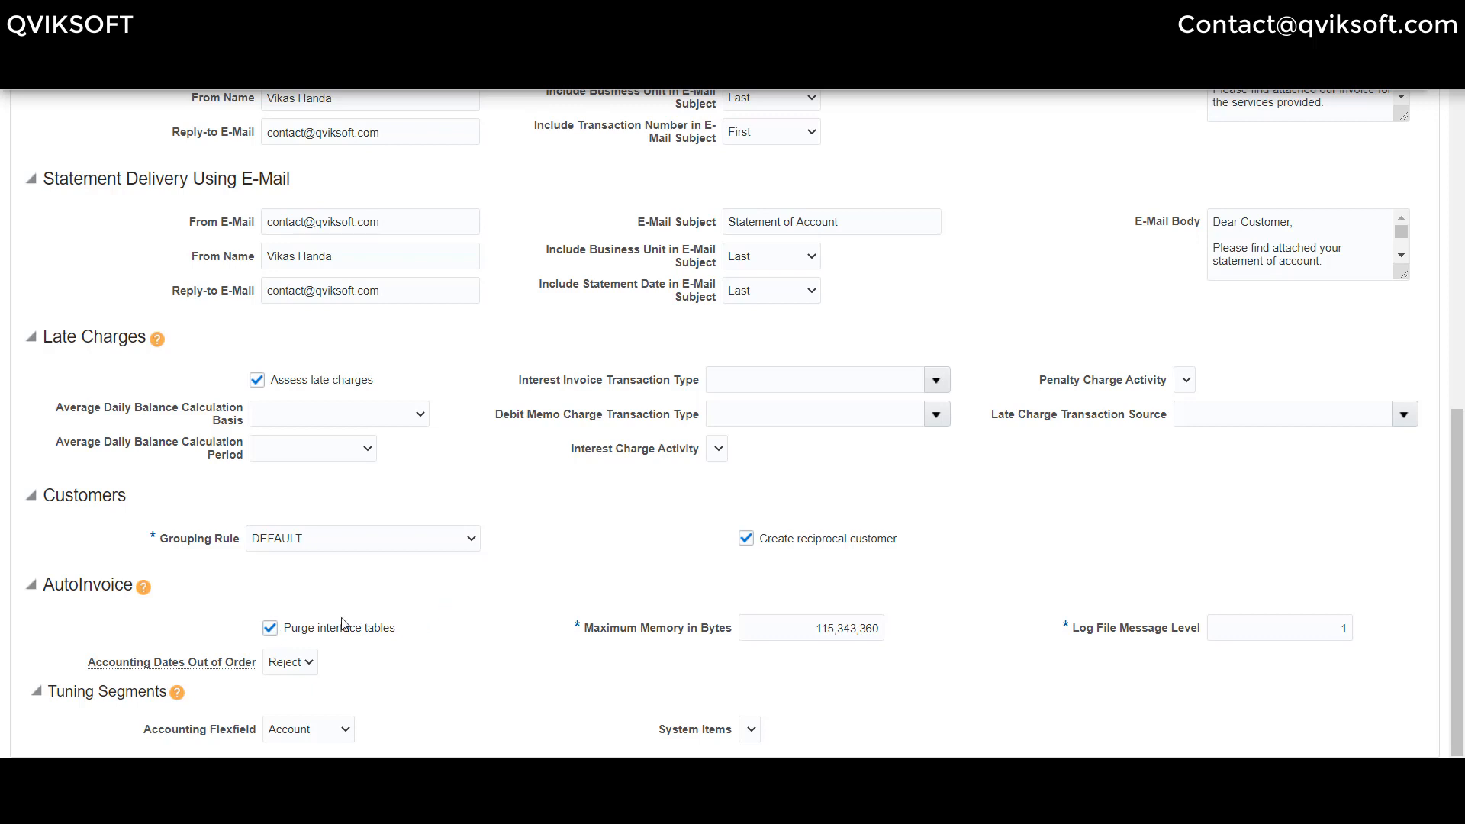
pyautogui.moveTo(811, 634); pyautogui.dragTo(950, 639)
pyautogui.click(950, 639)
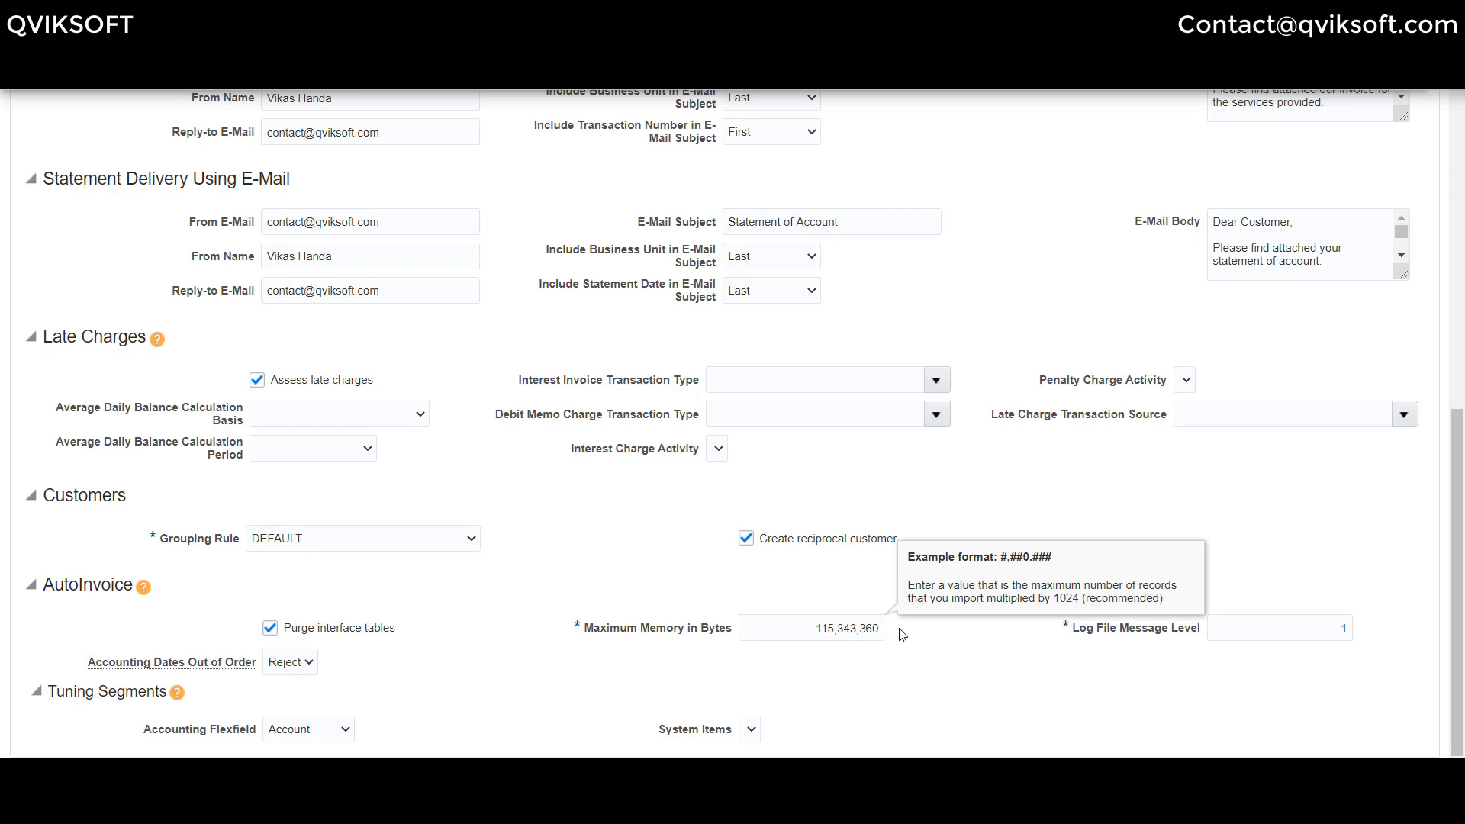
pyautogui.click(868, 577)
pyautogui.moveTo(813, 632); pyautogui.dragTo(913, 637)
pyautogui.click(1119, 645)
pyautogui.doubleClick(1341, 632)
pyautogui.click(1221, 673)
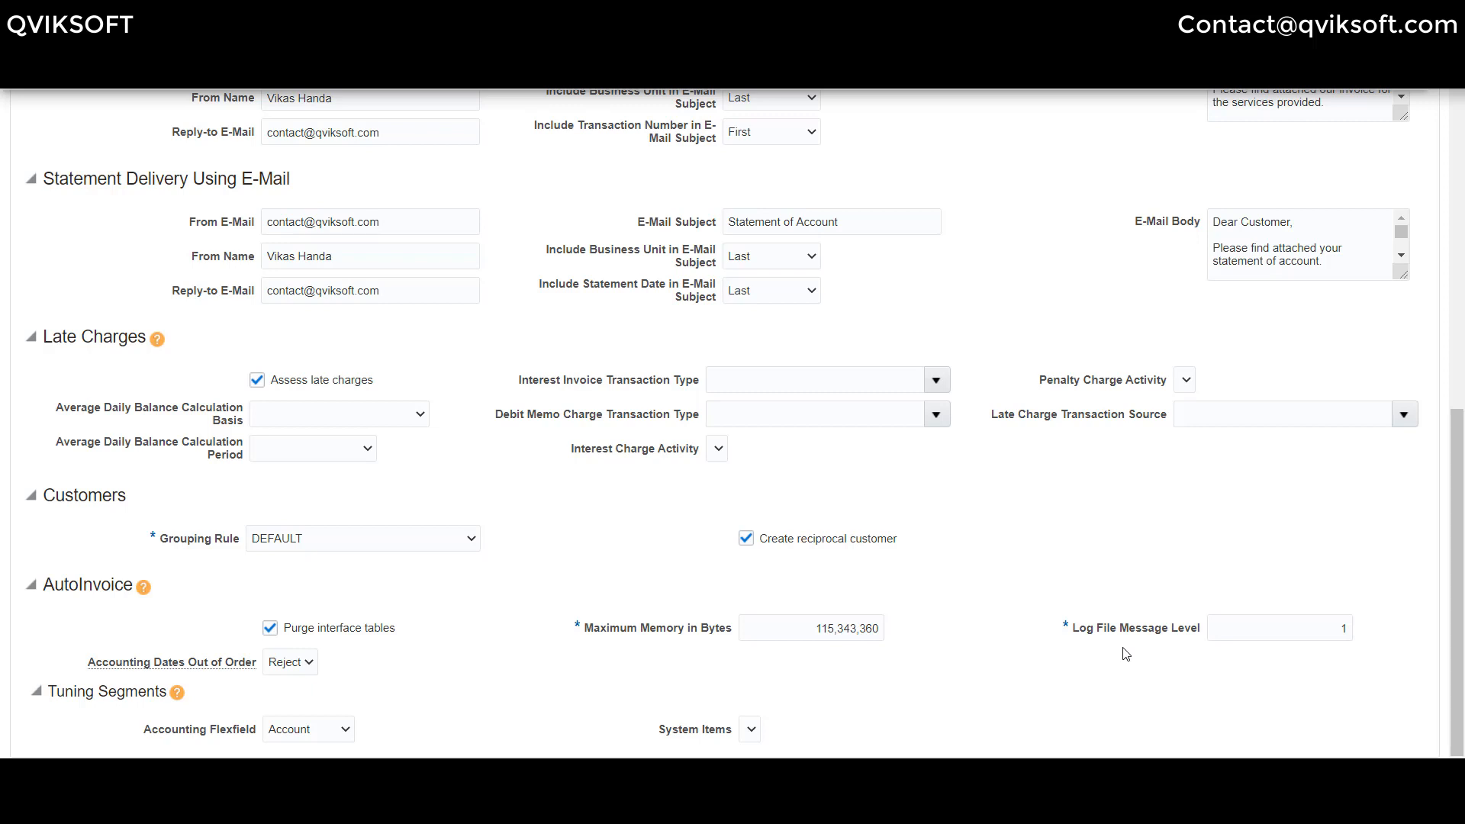
pyautogui.click(1348, 622)
pyautogui.click(348, 730)
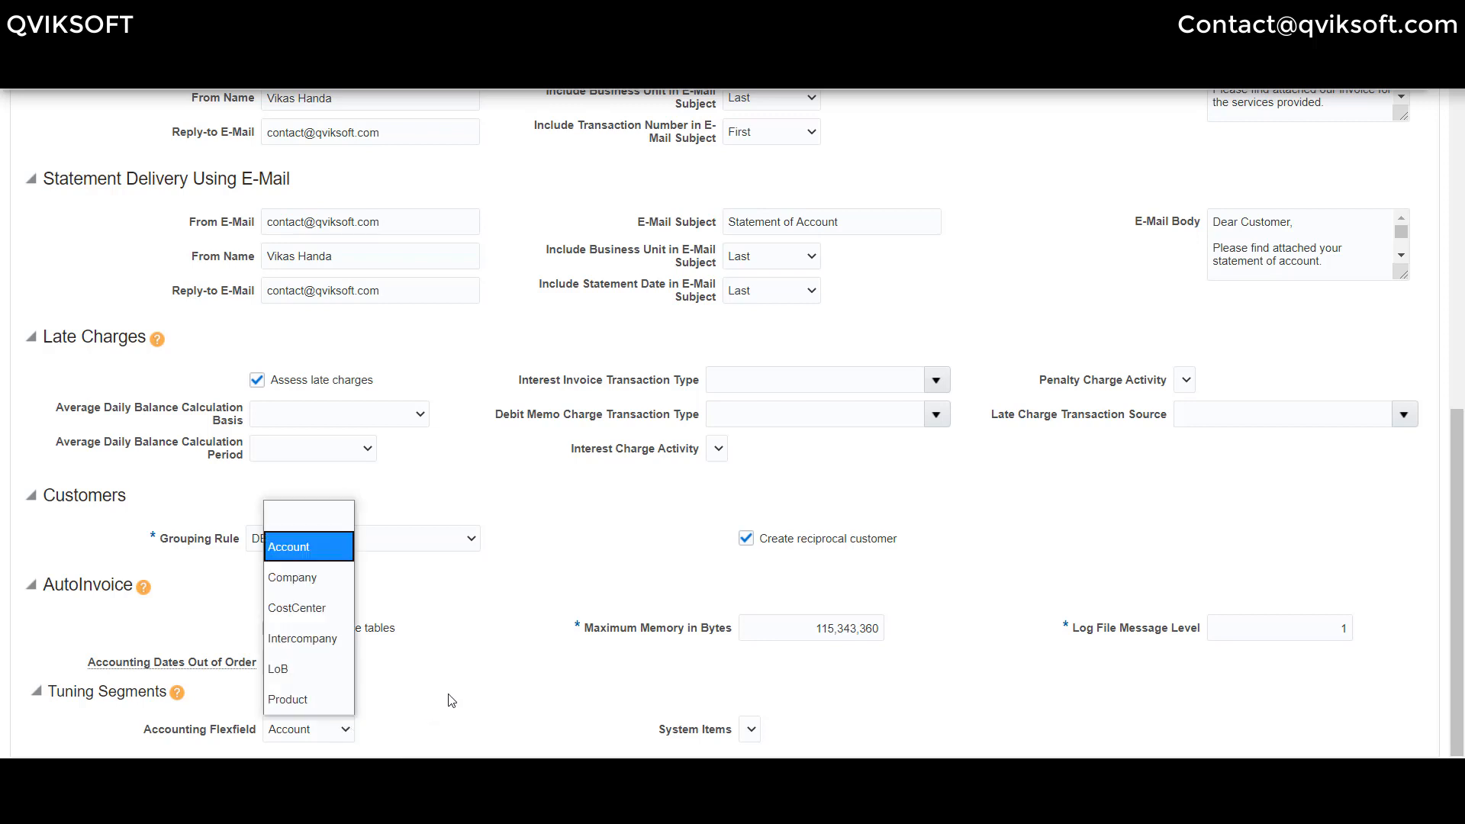
pyautogui.click(452, 701)
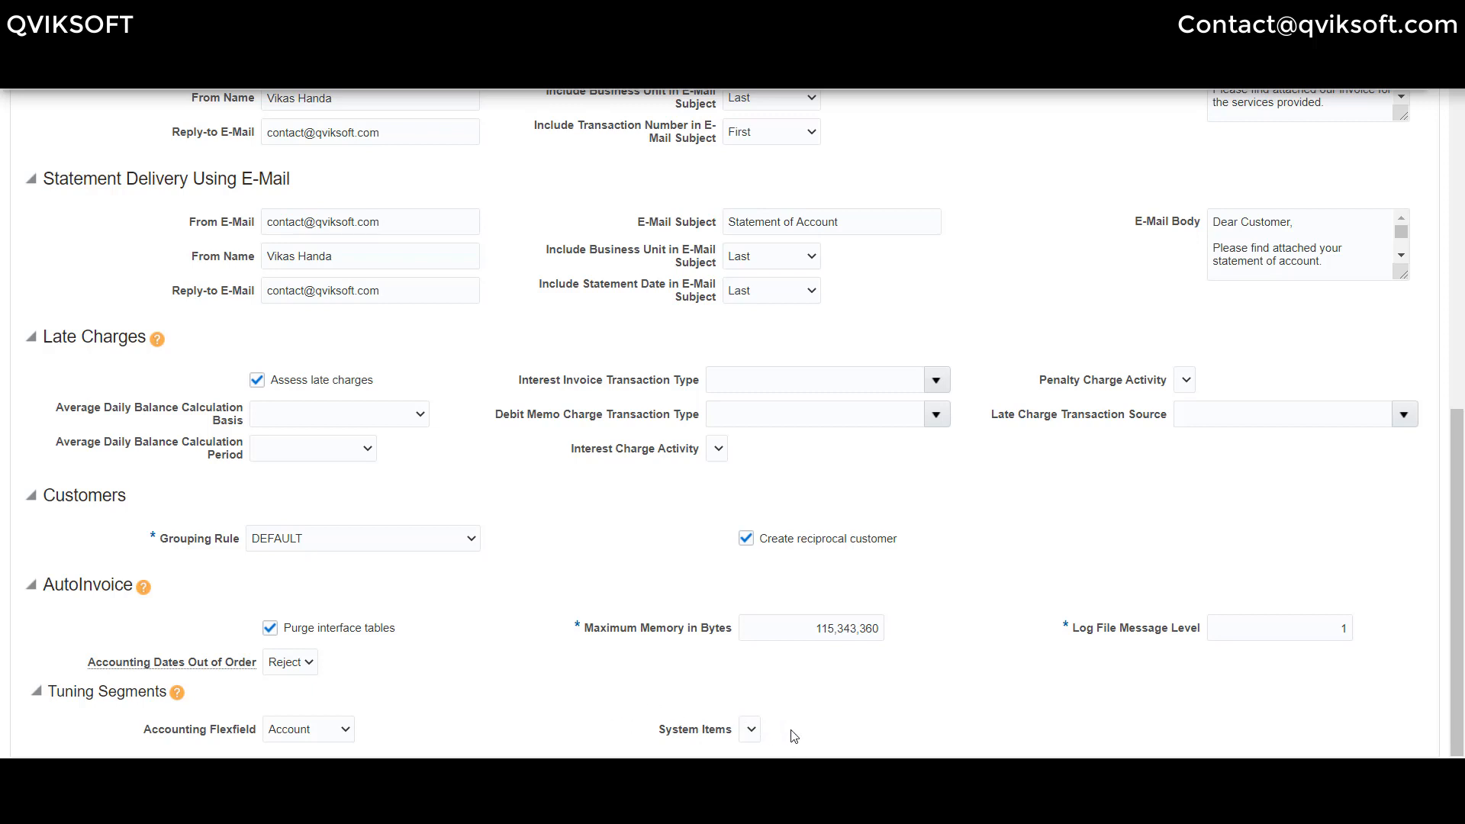
# Step: Display the Cash Processing options for the SG QS HQ BU1 business unit
pyautogui.scroll(12, 794, 737)
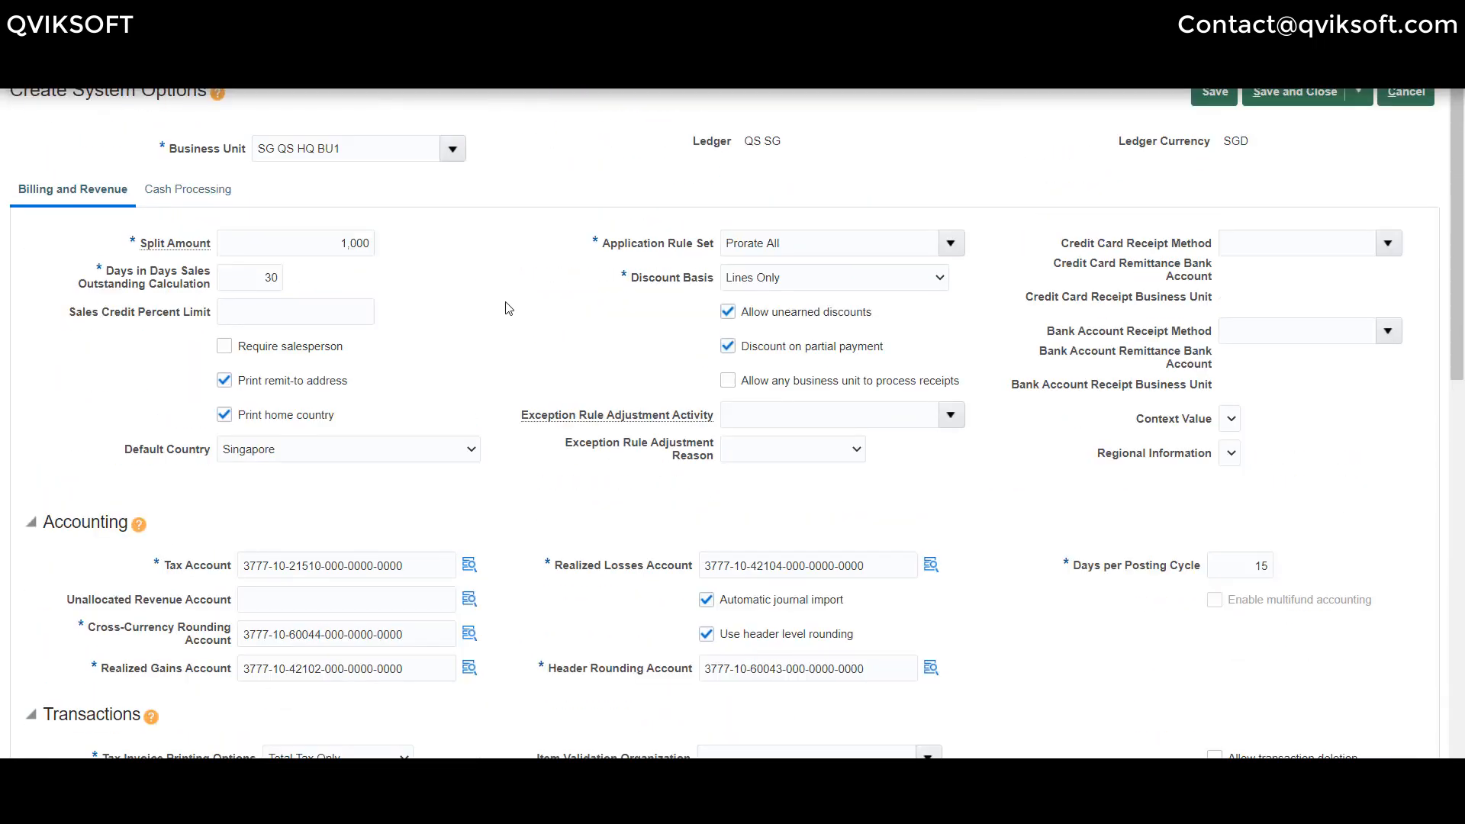
pyautogui.scroll(-1, 426, 300)
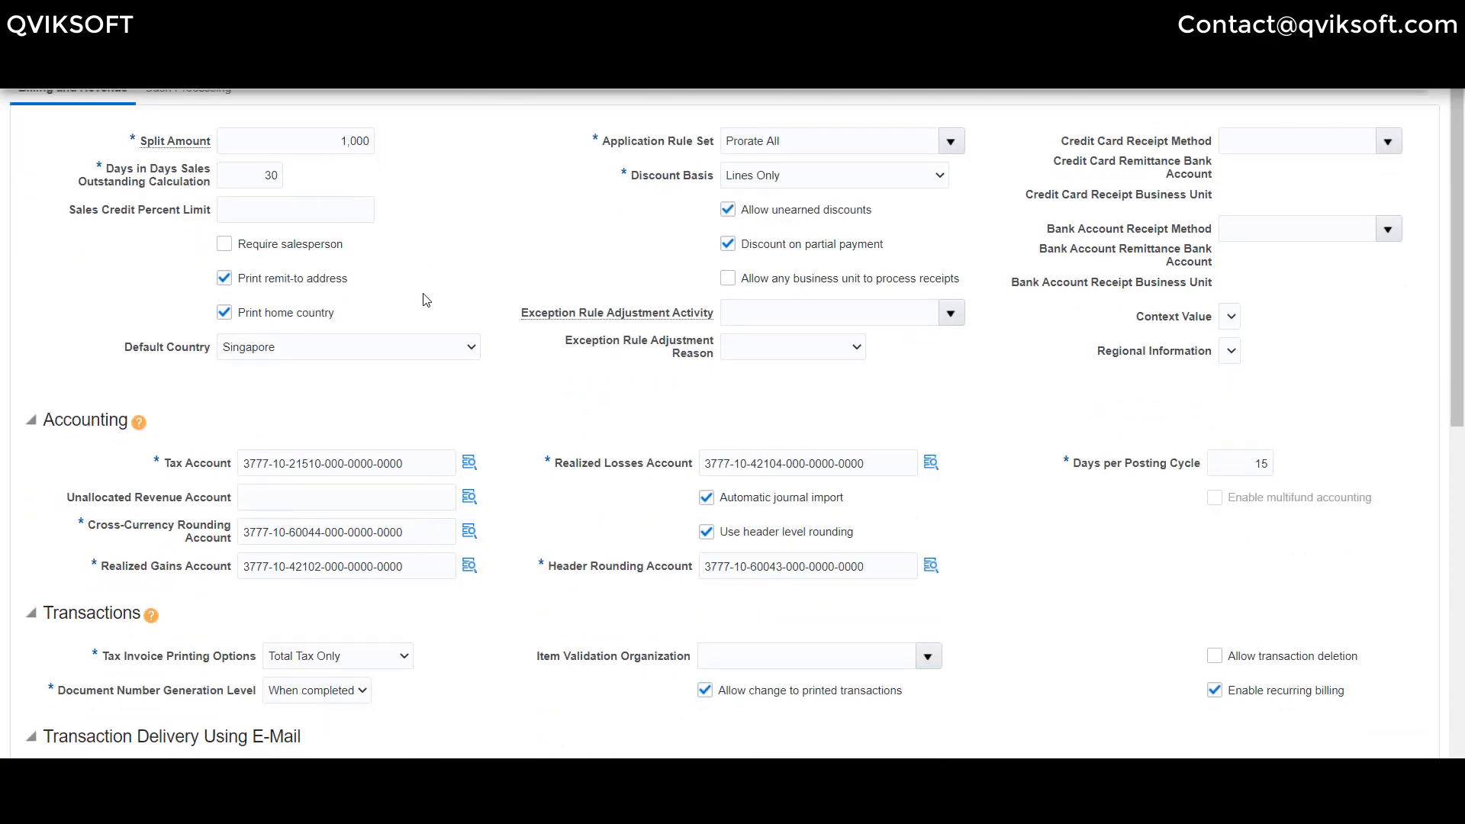
pyautogui.scroll(-2, 570, 321)
pyautogui.scroll(-2, 573, 325)
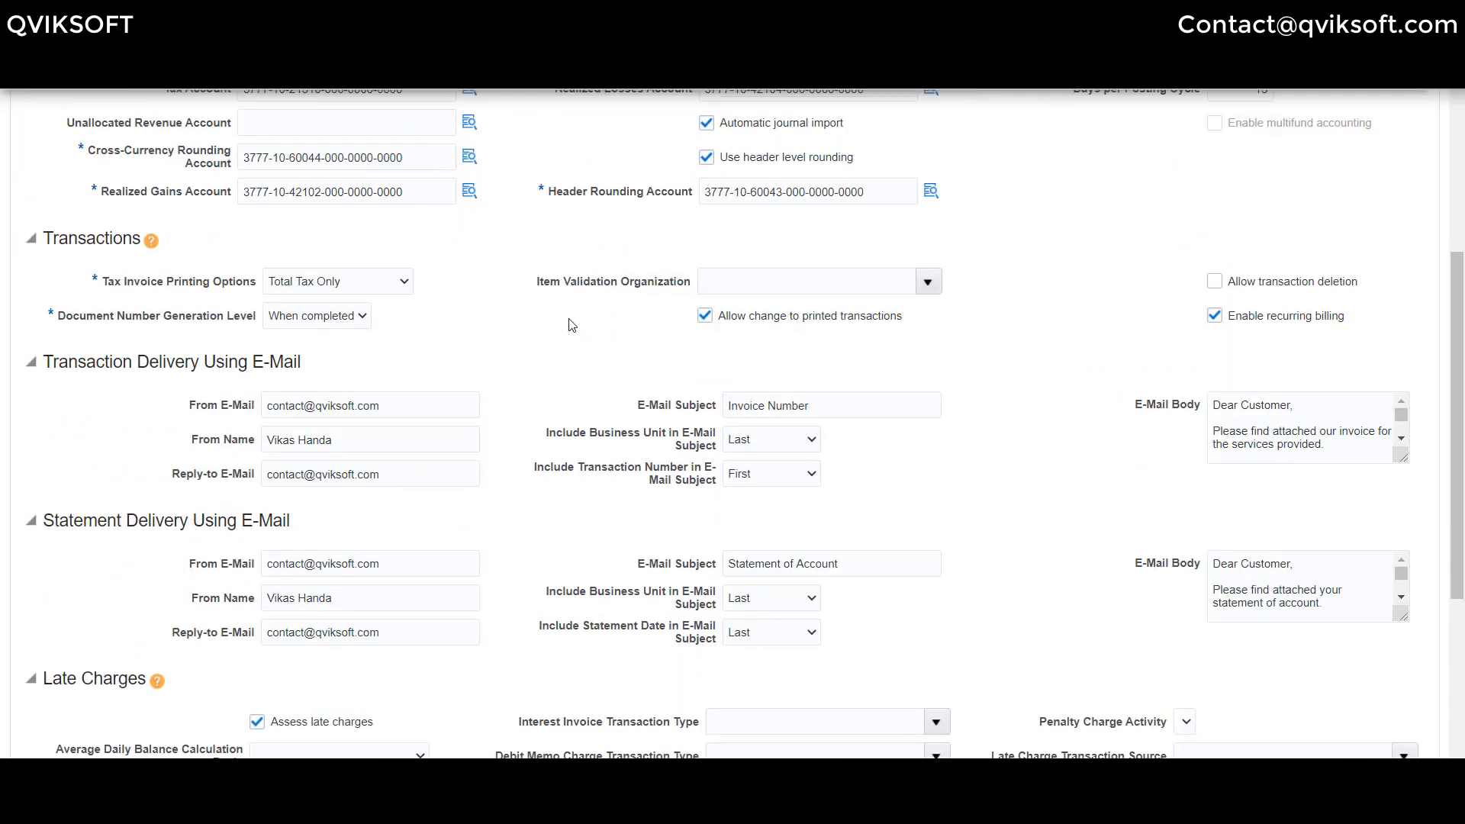
pyautogui.scroll(4, 572, 325)
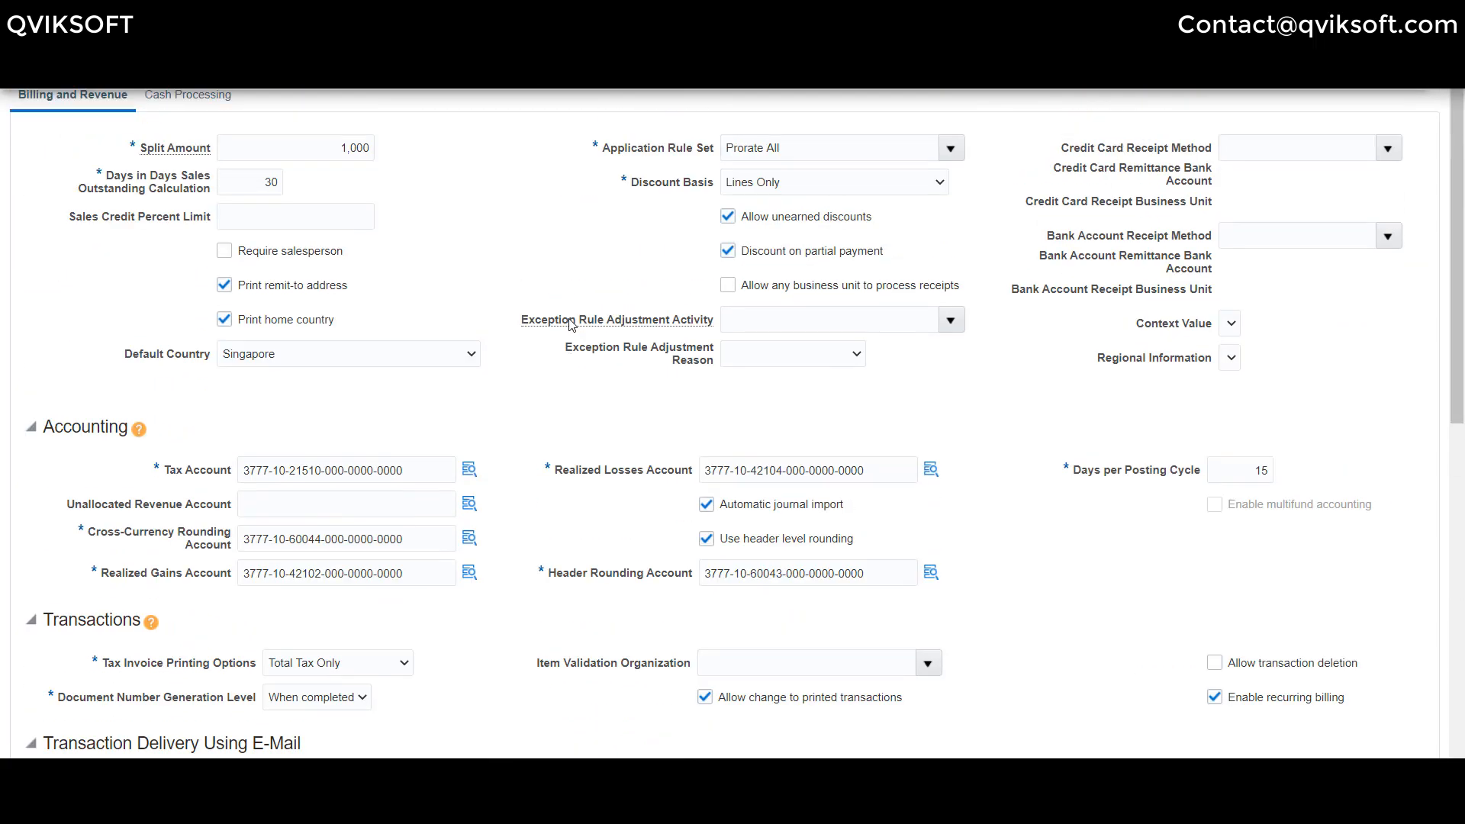
pyautogui.scroll(1, 572, 325)
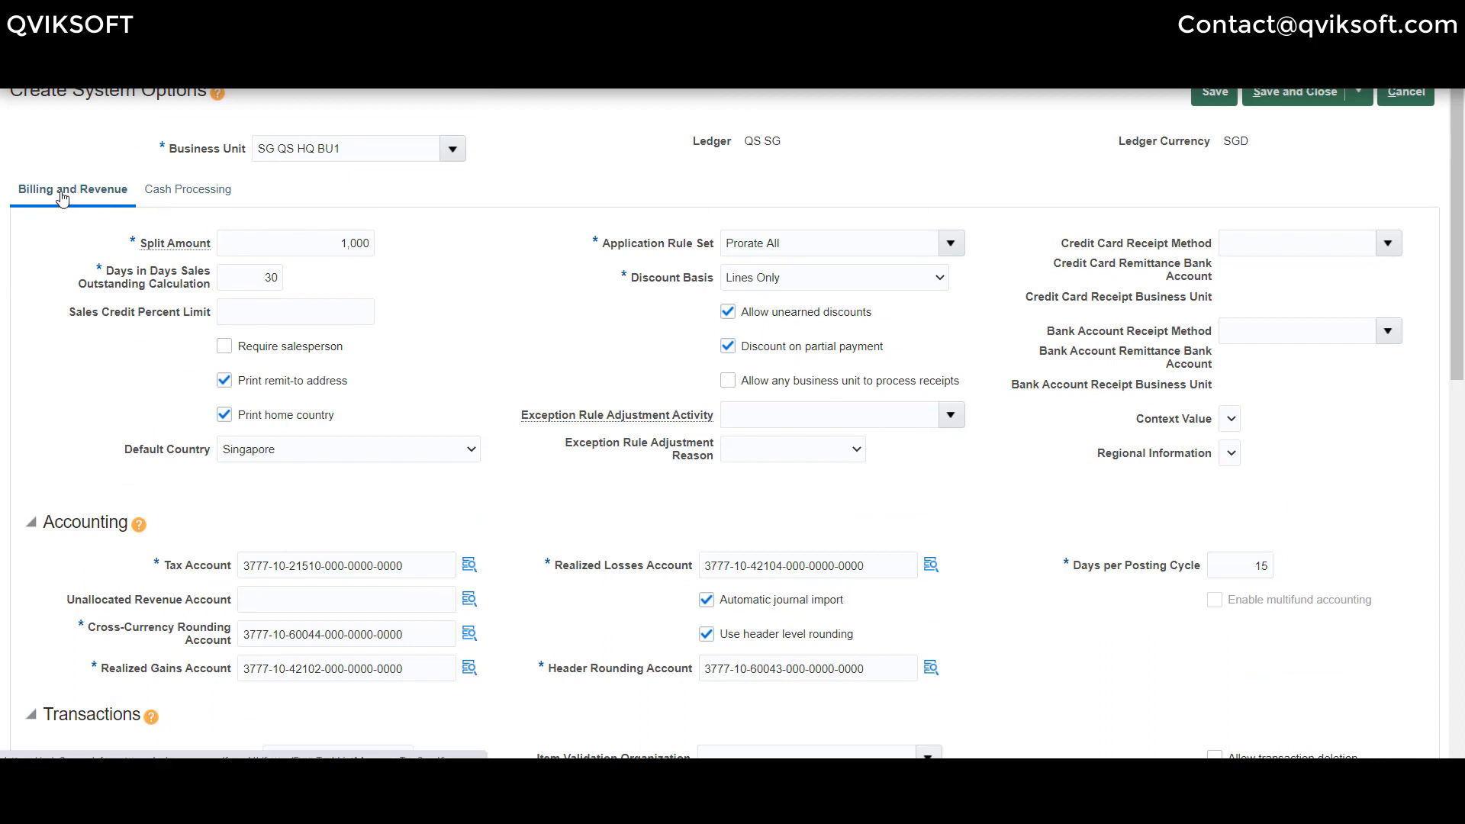
pyautogui.click(187, 189)
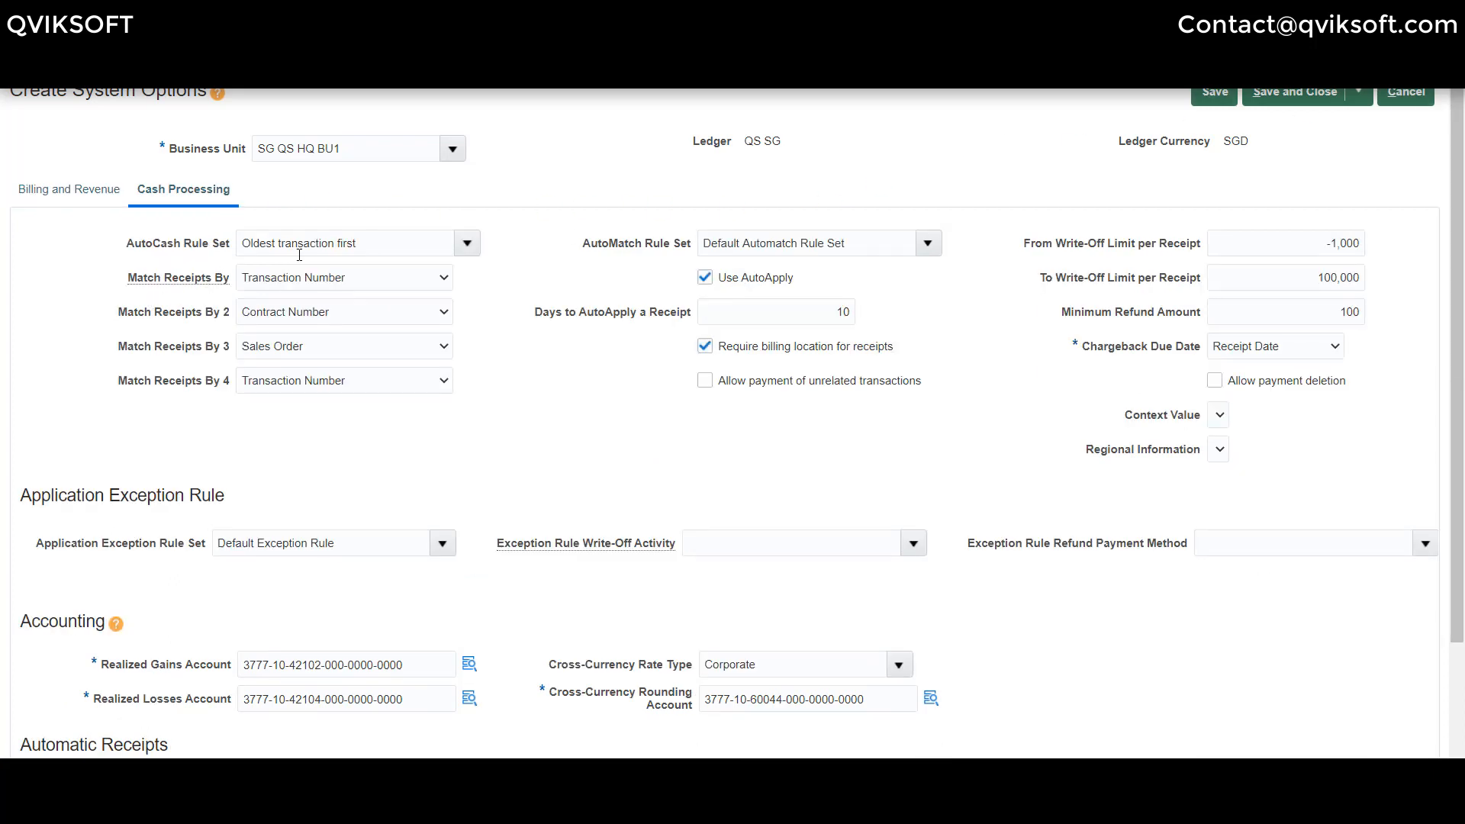
# Step: Check the AutoCash rule set and set the fourth receipt matching method to Purchase Order
pyautogui.click(374, 243)
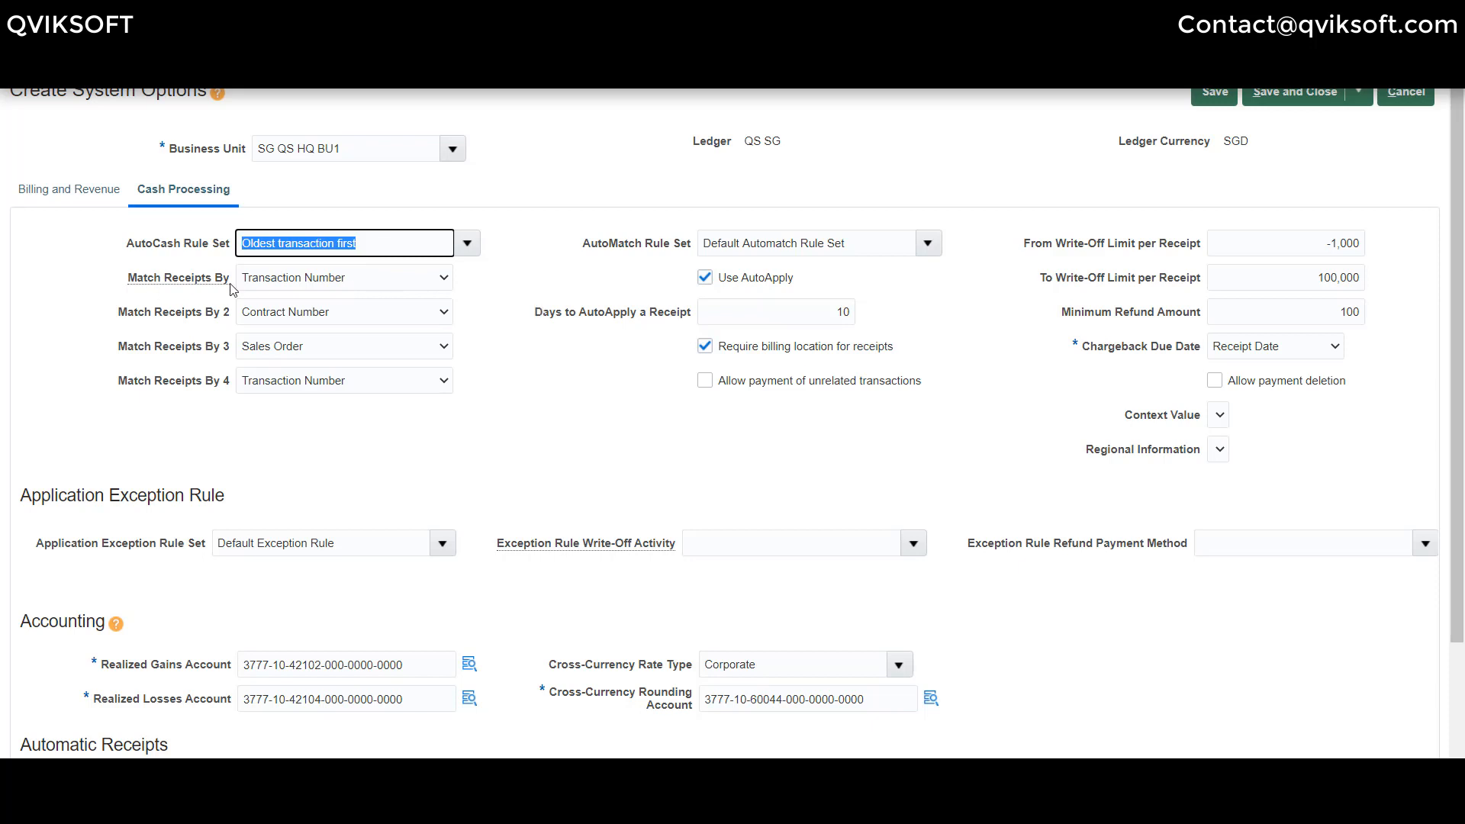
pyautogui.click(469, 302)
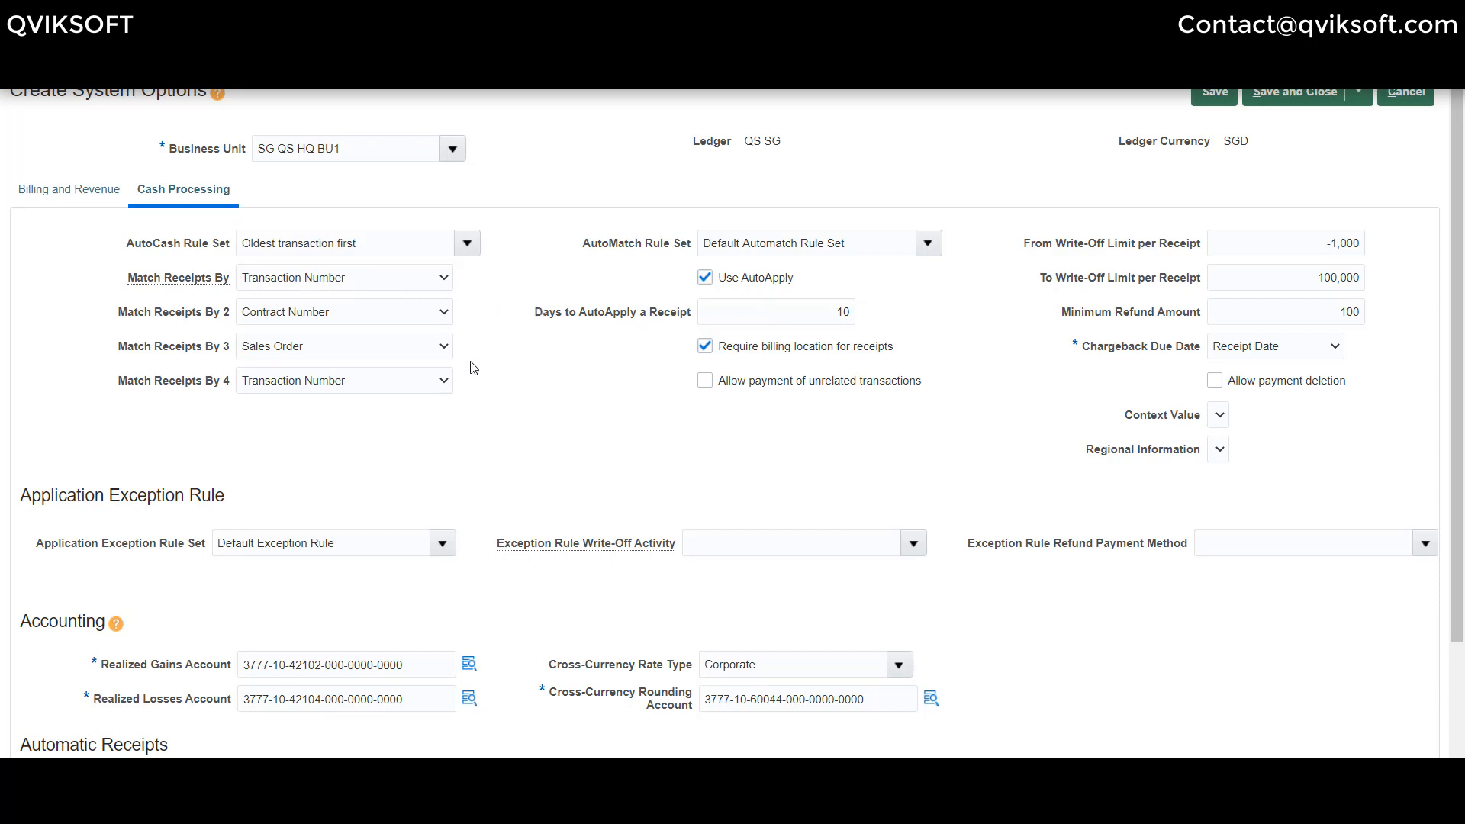
pyautogui.click(431, 383)
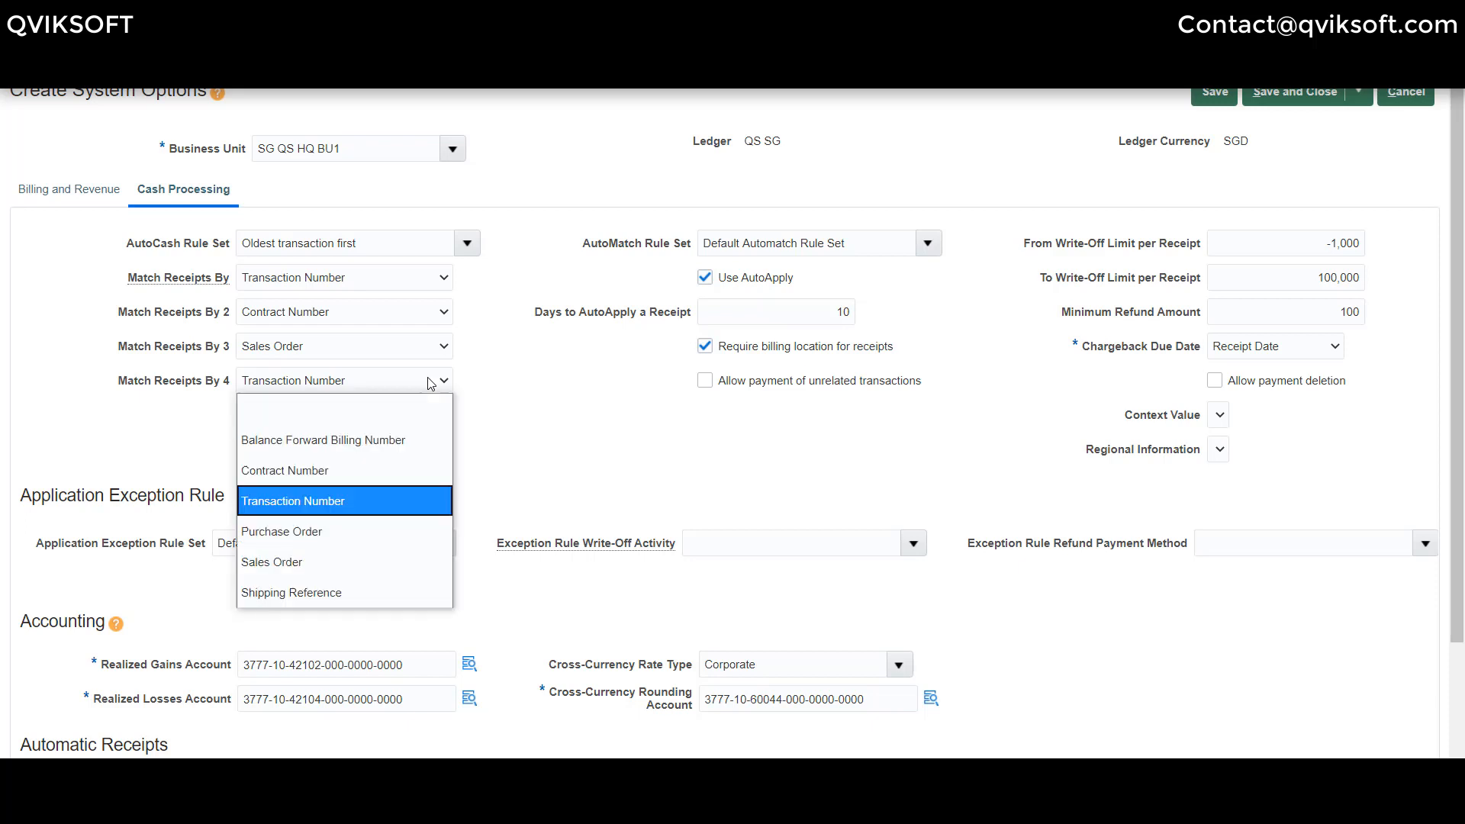
pyautogui.click(382, 534)
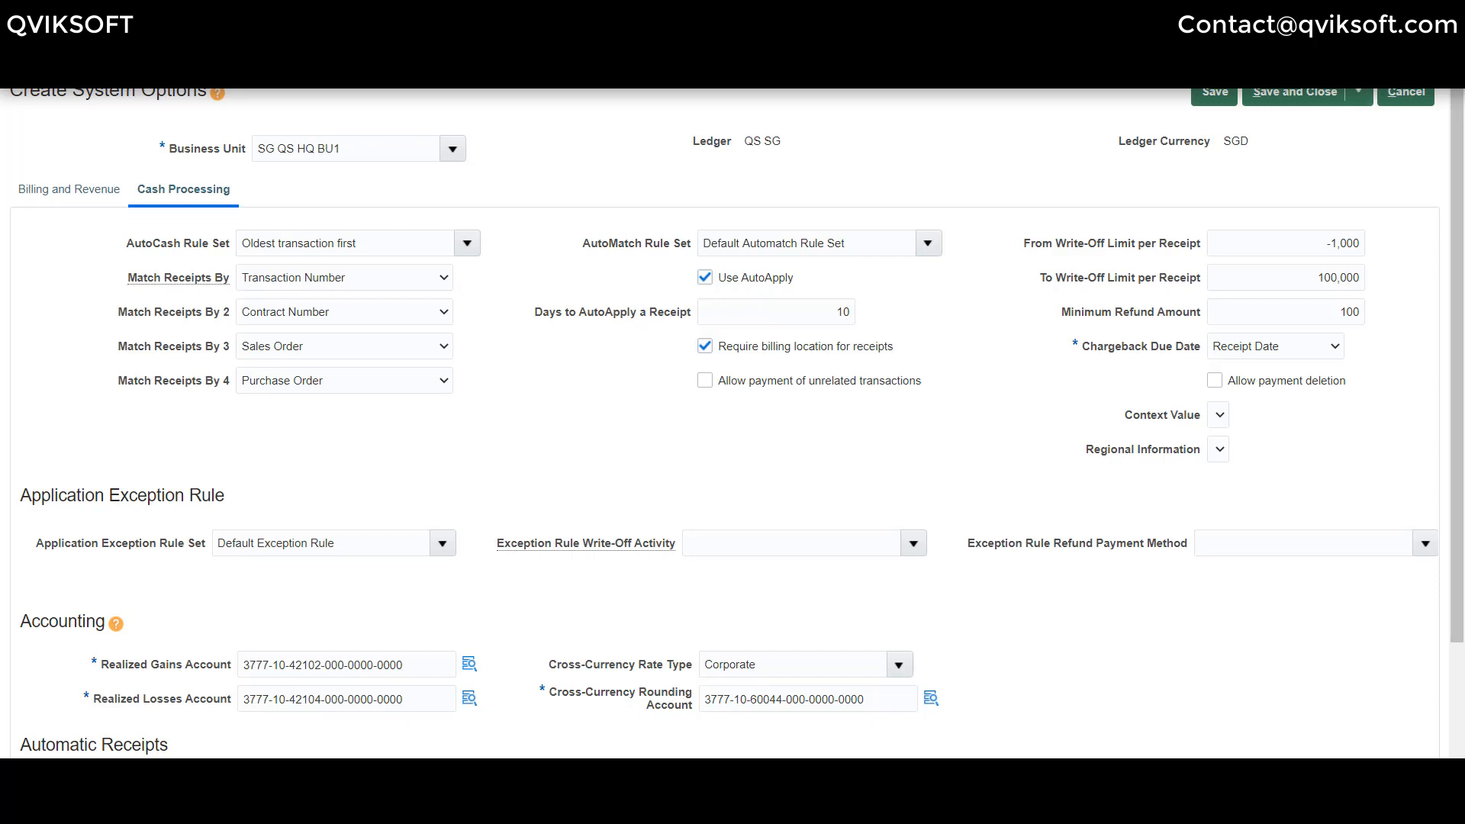
# Step: Review the AutoMatch rule set and the number of days to AutoApply a receipt
pyautogui.moveTo(880, 249); pyautogui.dragTo(693, 250)
pyautogui.click(675, 202)
pyautogui.moveTo(794, 314); pyautogui.dragTo(922, 322)
pyautogui.click(917, 319)
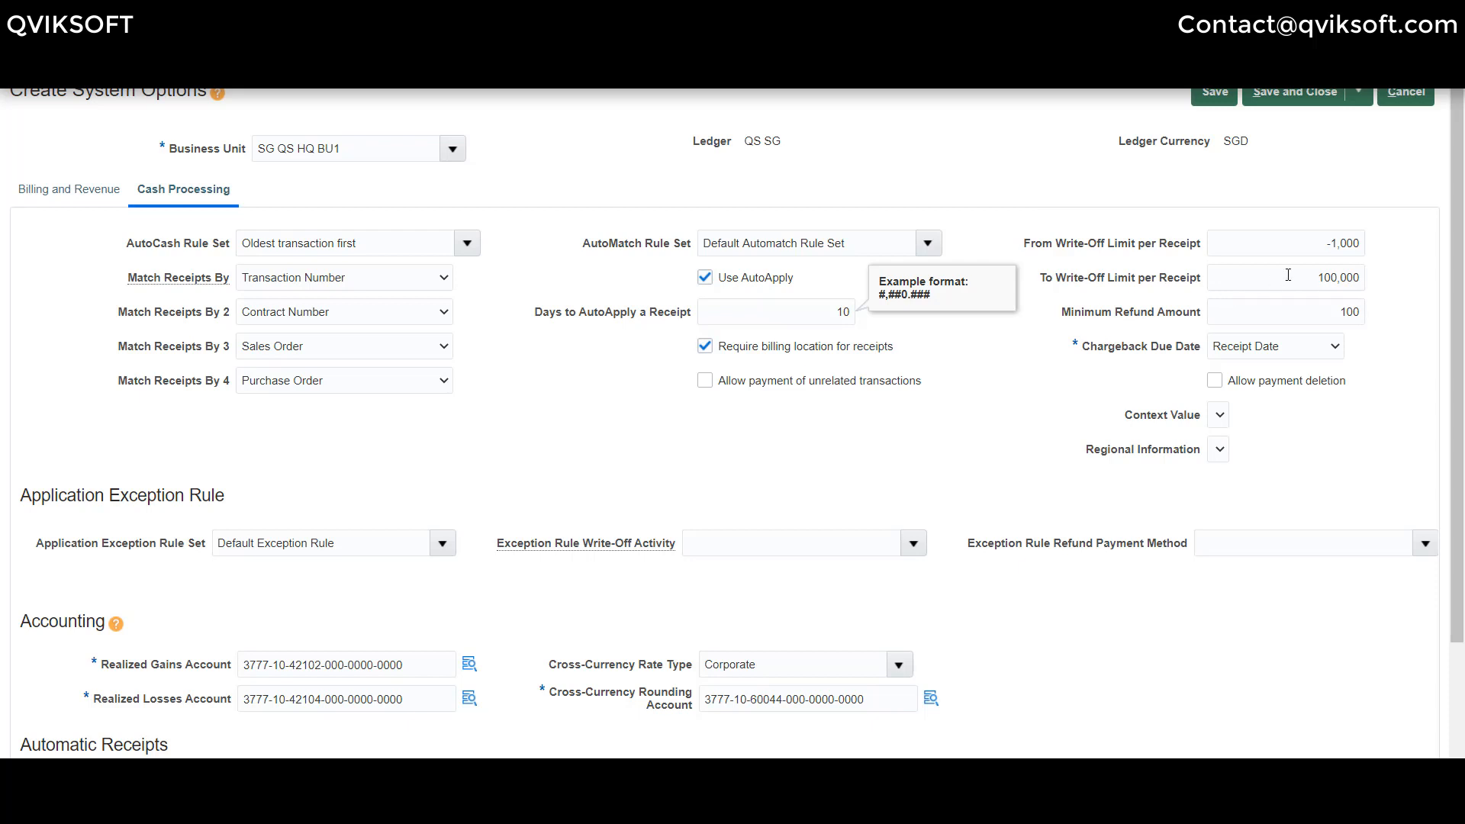
# Step: Review the lower and upper write-off limits per receipt
pyautogui.click(1304, 251)
pyautogui.press('Tab')
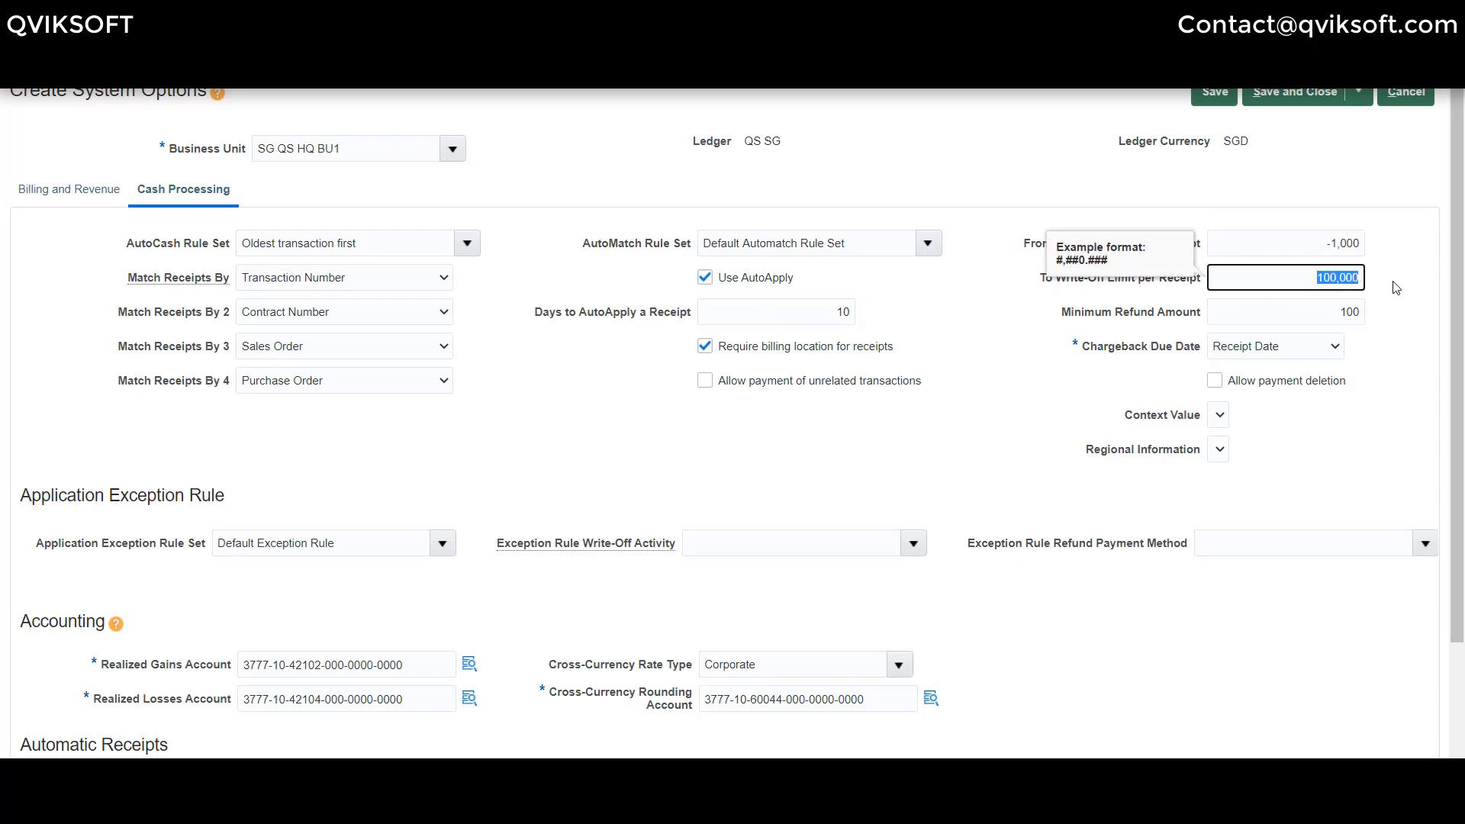
pyautogui.click(1311, 250)
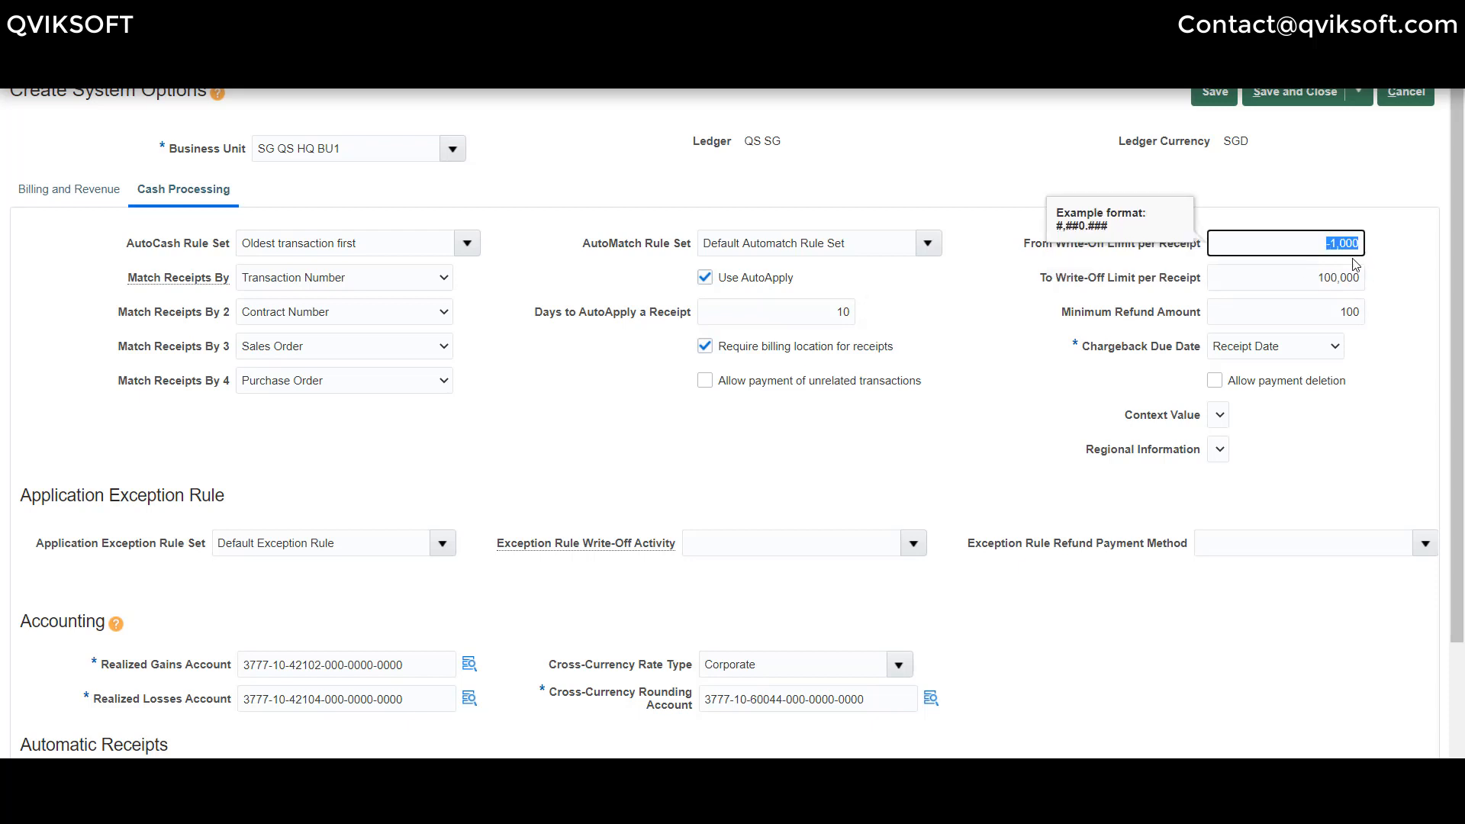
pyautogui.press('Tab')
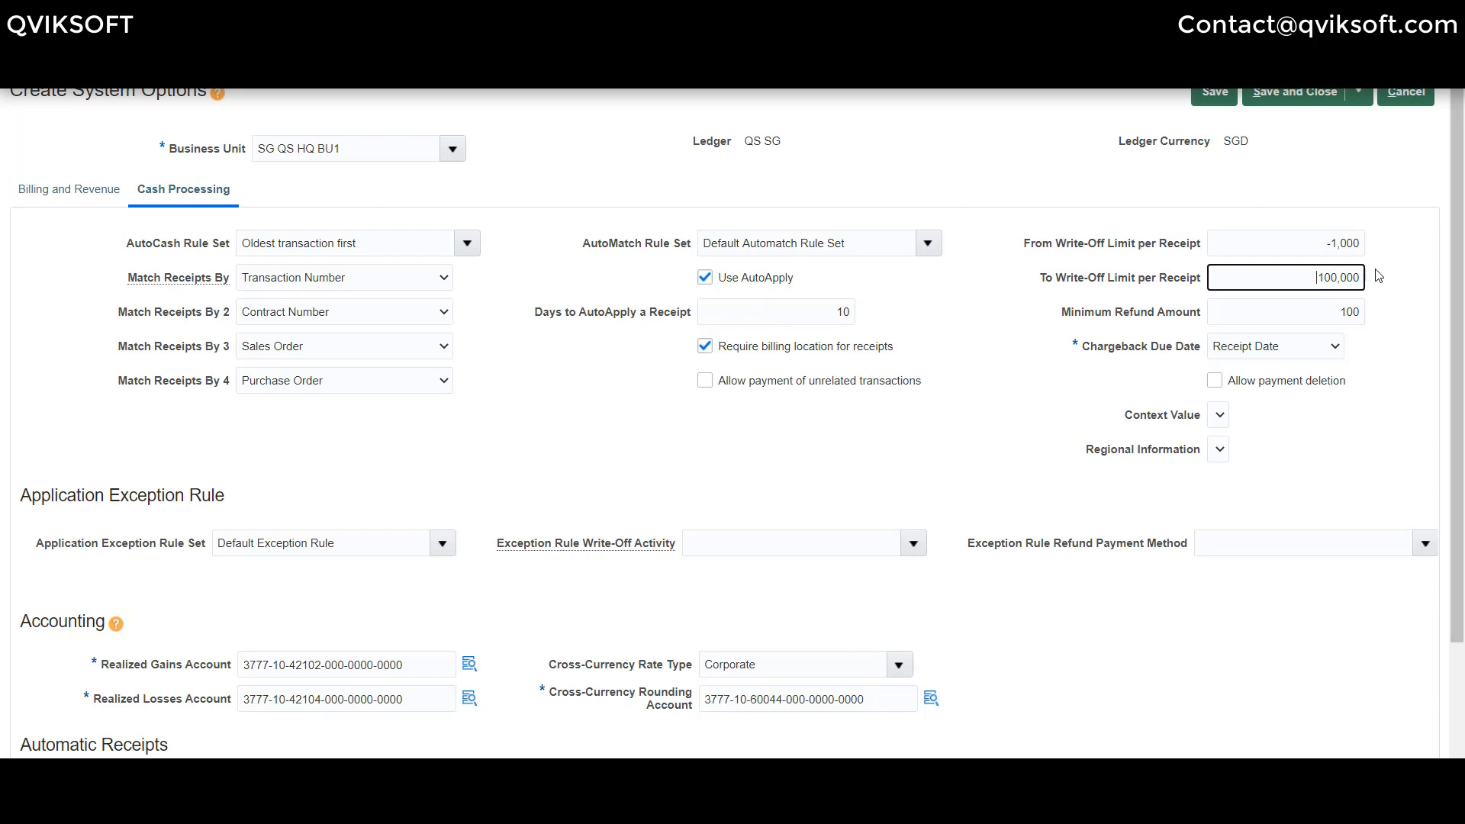
pyautogui.click(1420, 275)
# Step: Check the minimum refund amount and the available choices for the chargeback due date
pyautogui.click(1290, 313)
pyautogui.click(1406, 327)
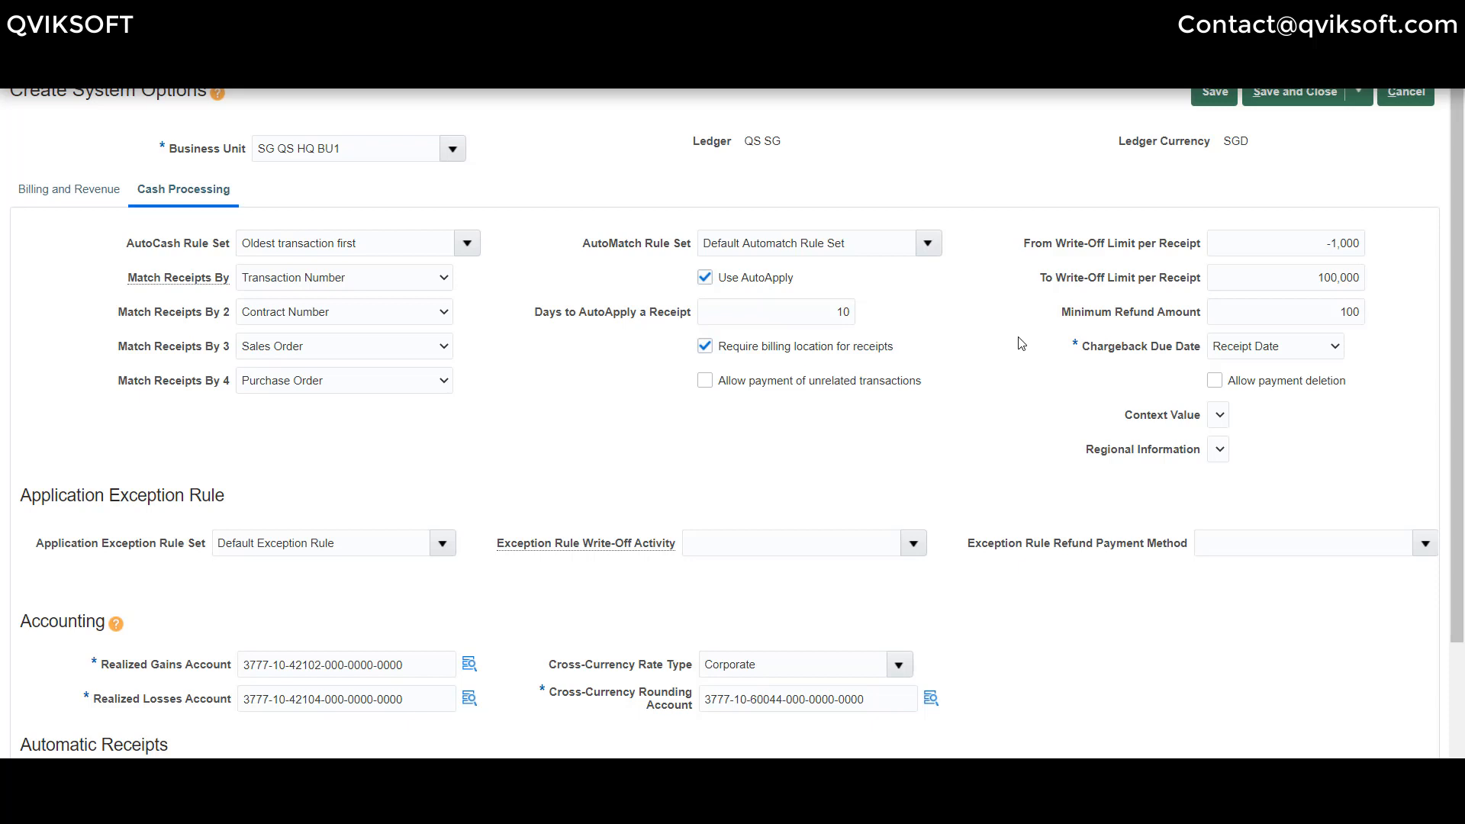
pyautogui.click(1344, 352)
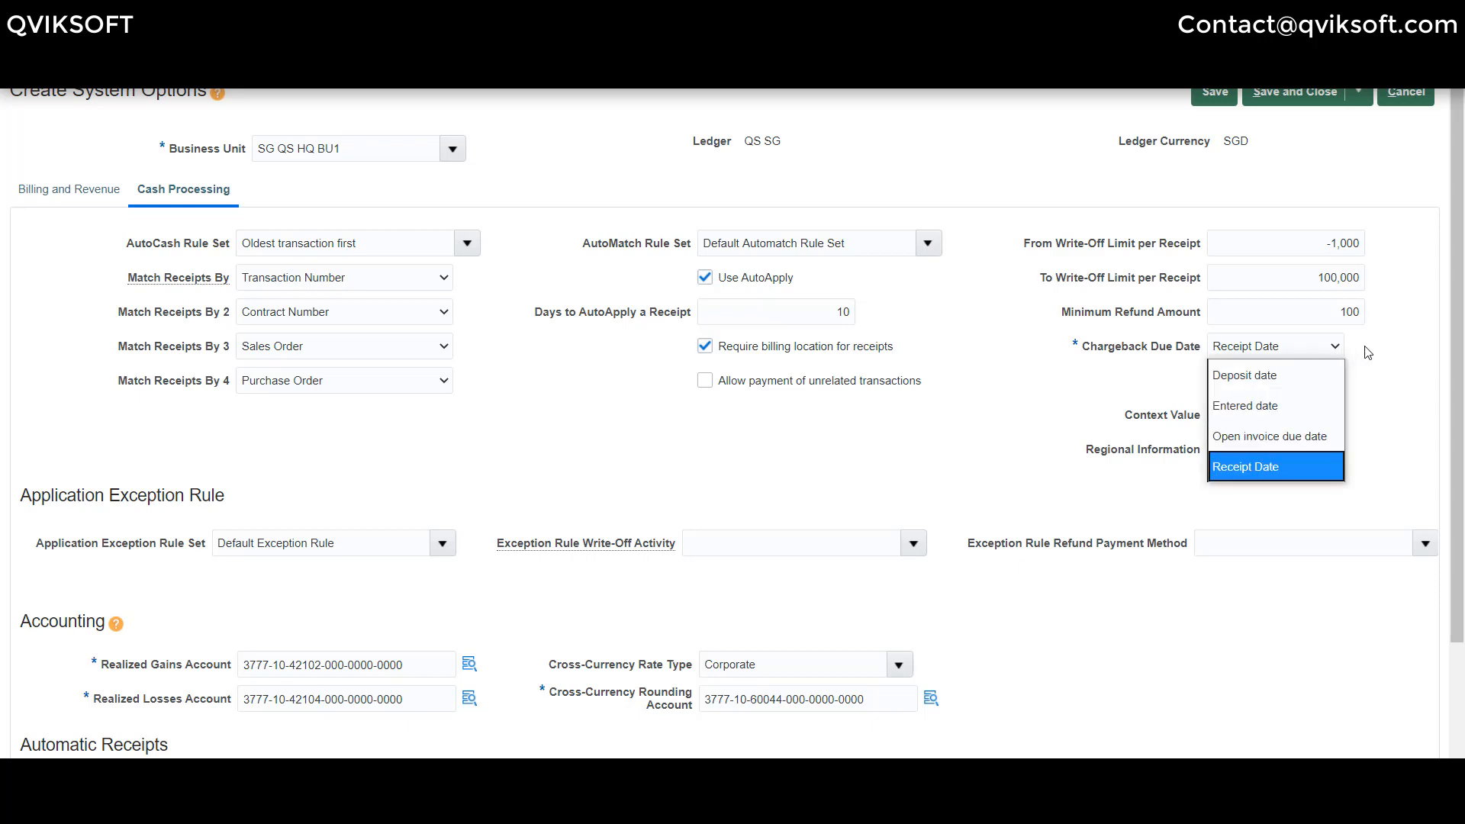
pyautogui.click(1368, 352)
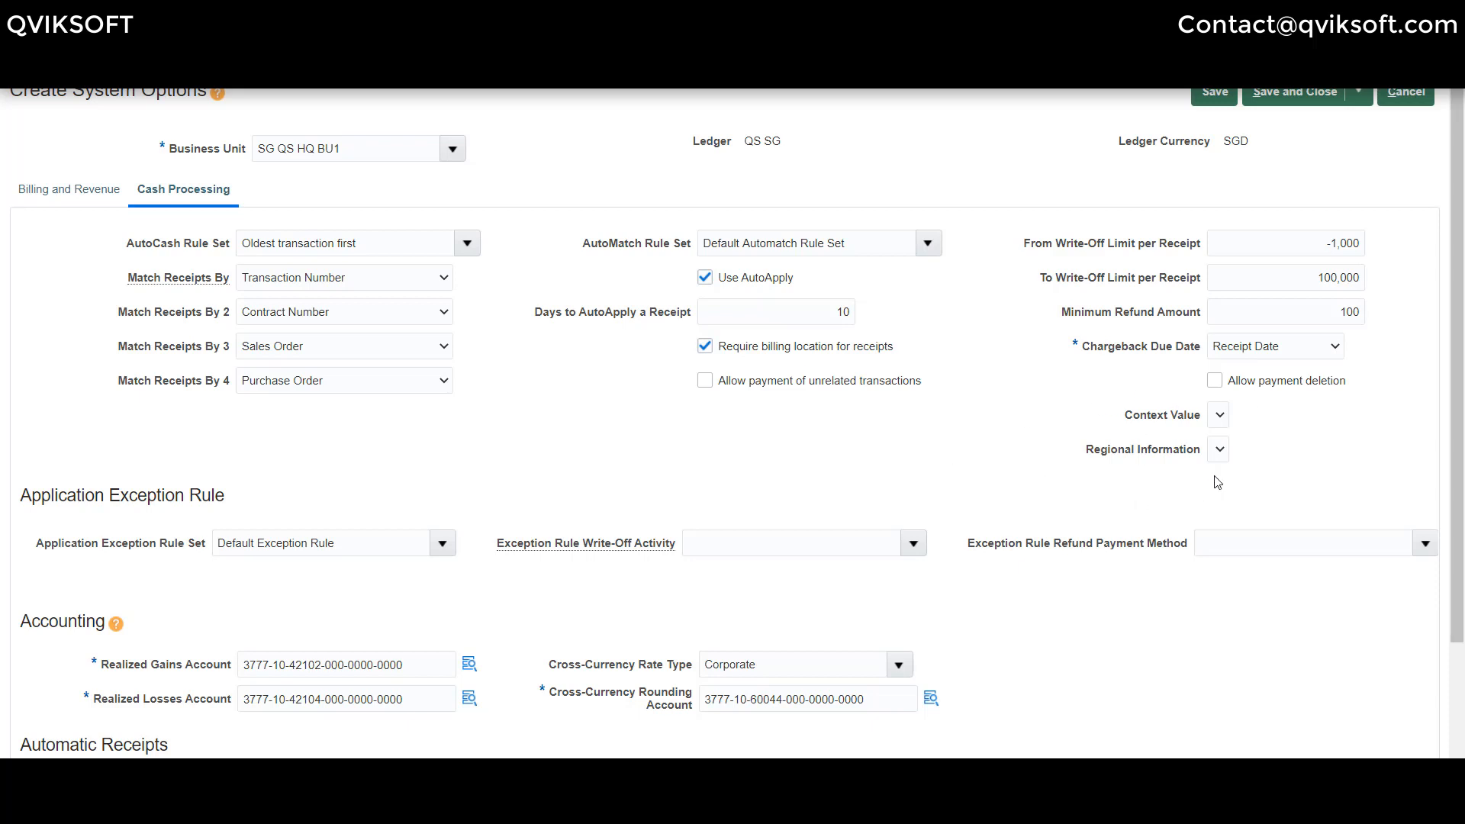
# Step: Review the application exception rule set in the Application Exception Rule section
pyautogui.scroll(-3, 990, 427)
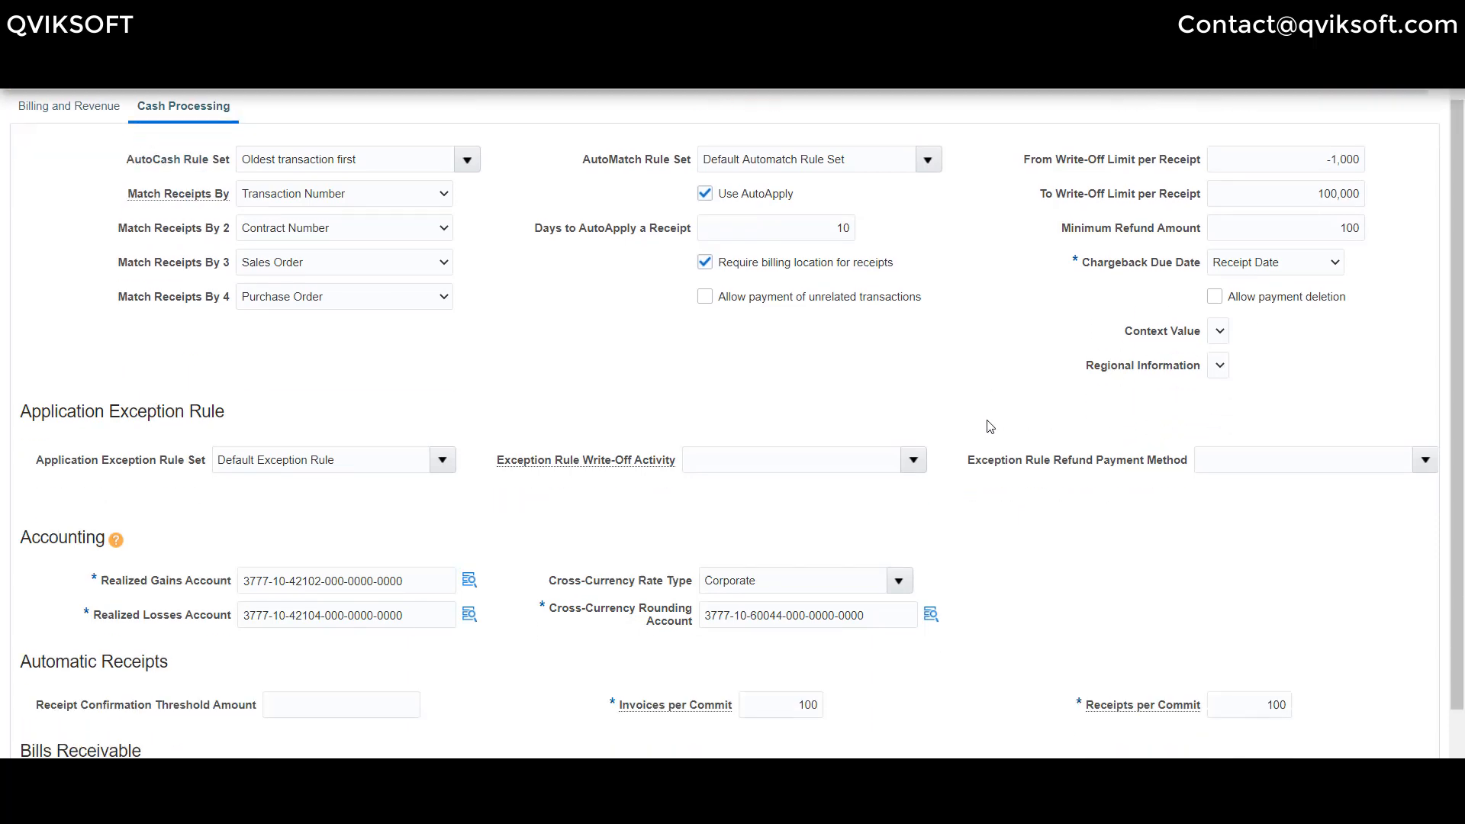
pyautogui.moveTo(18, 355); pyautogui.dragTo(235, 359)
pyautogui.click(332, 341)
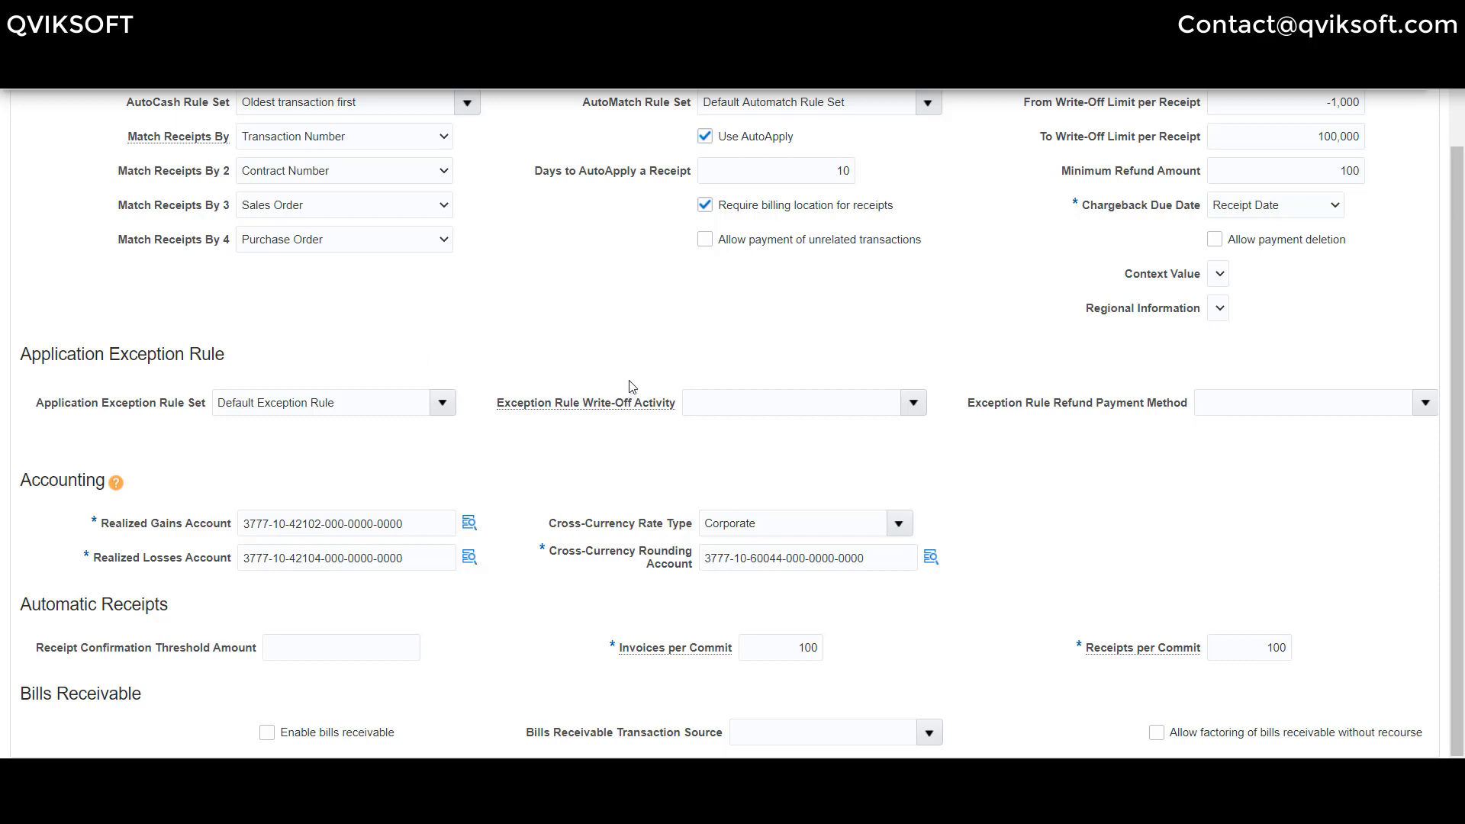
pyautogui.click(361, 402)
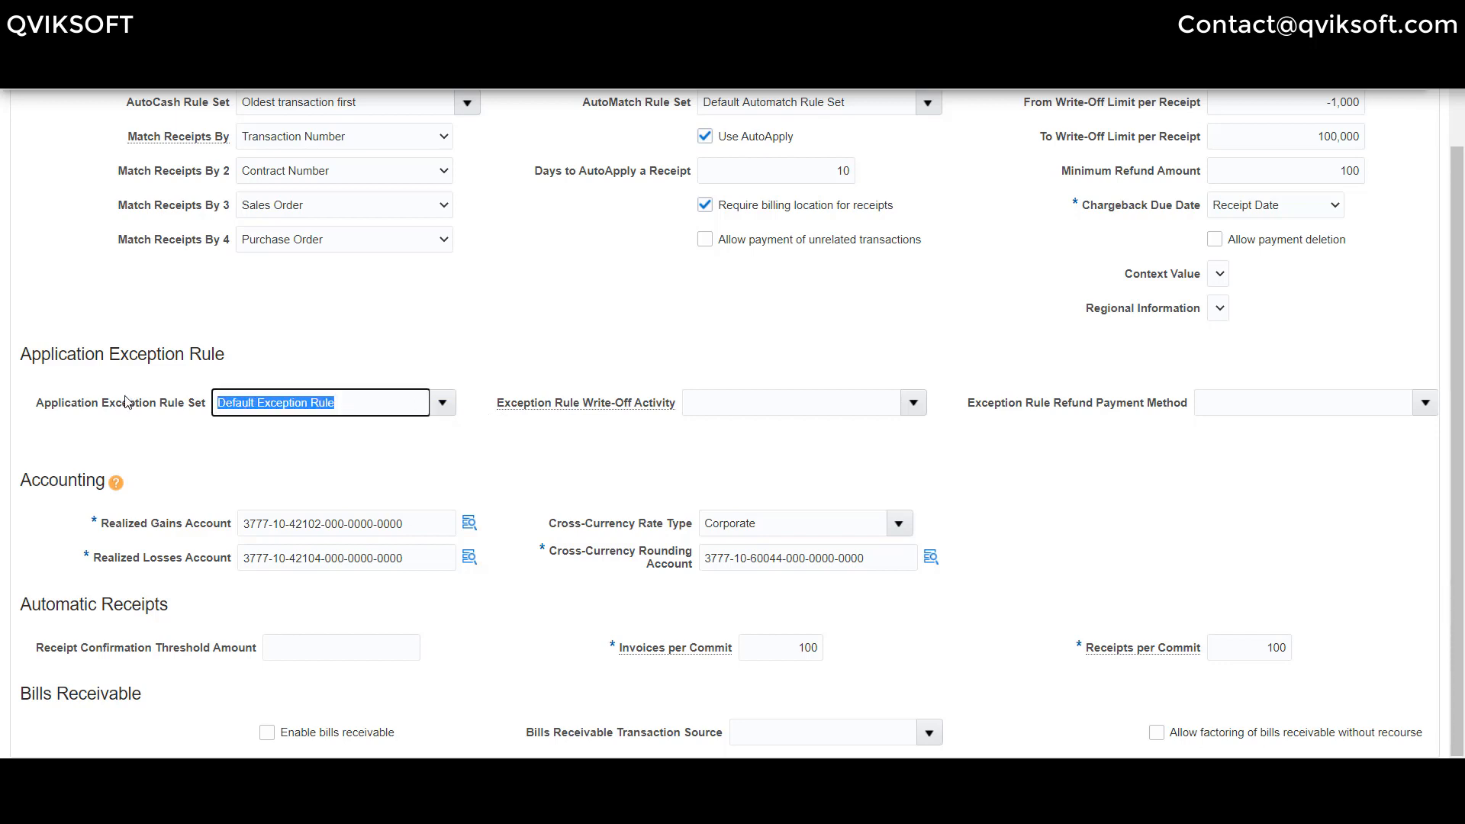
pyautogui.click(469, 344)
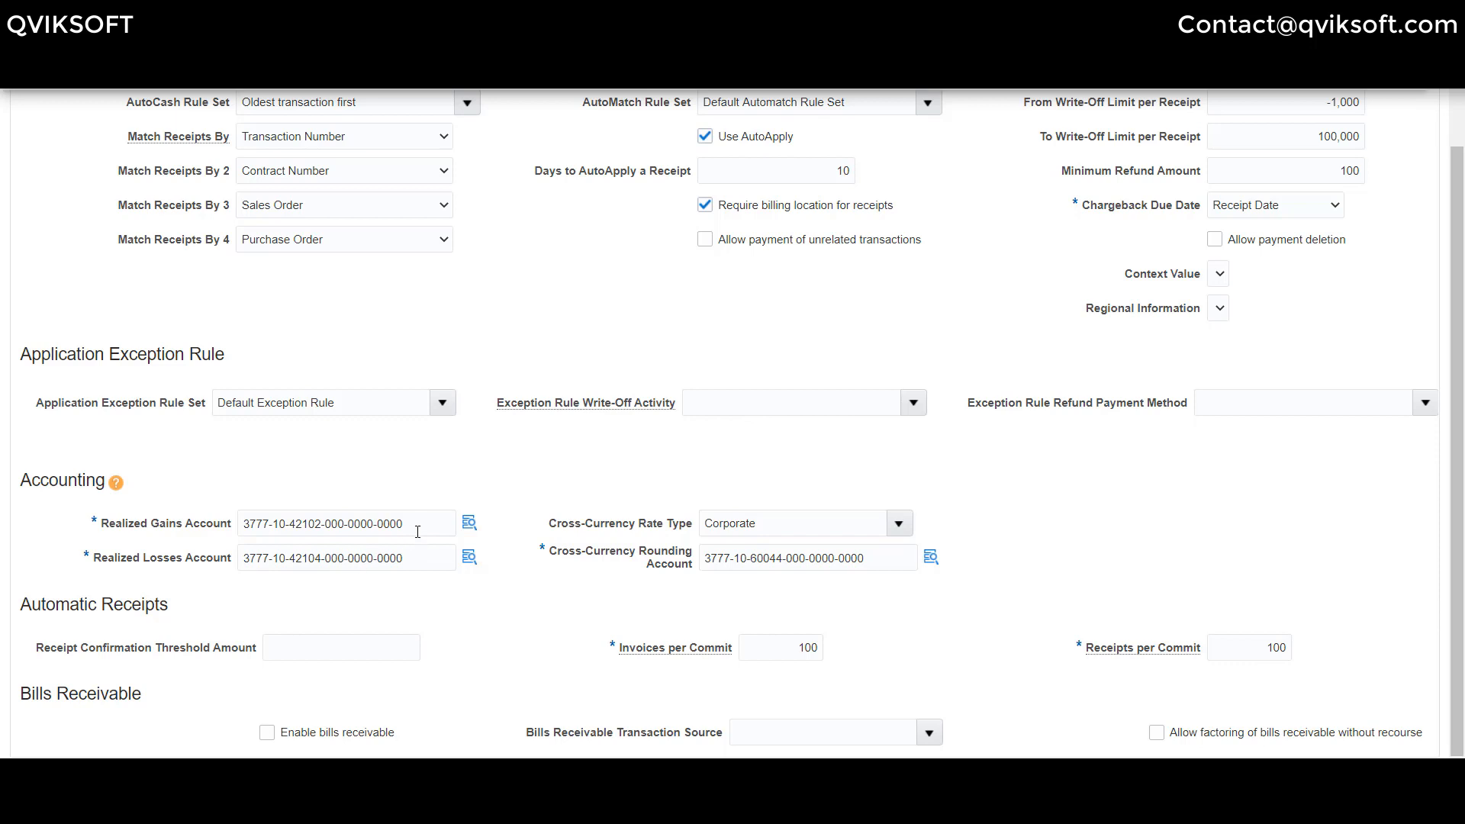
# Step: Check the realized gains, realized losses and cross-currency rounding accounts in the cash processing Accounting section
pyautogui.tripleClick(386, 523)
pyautogui.click(387, 548)
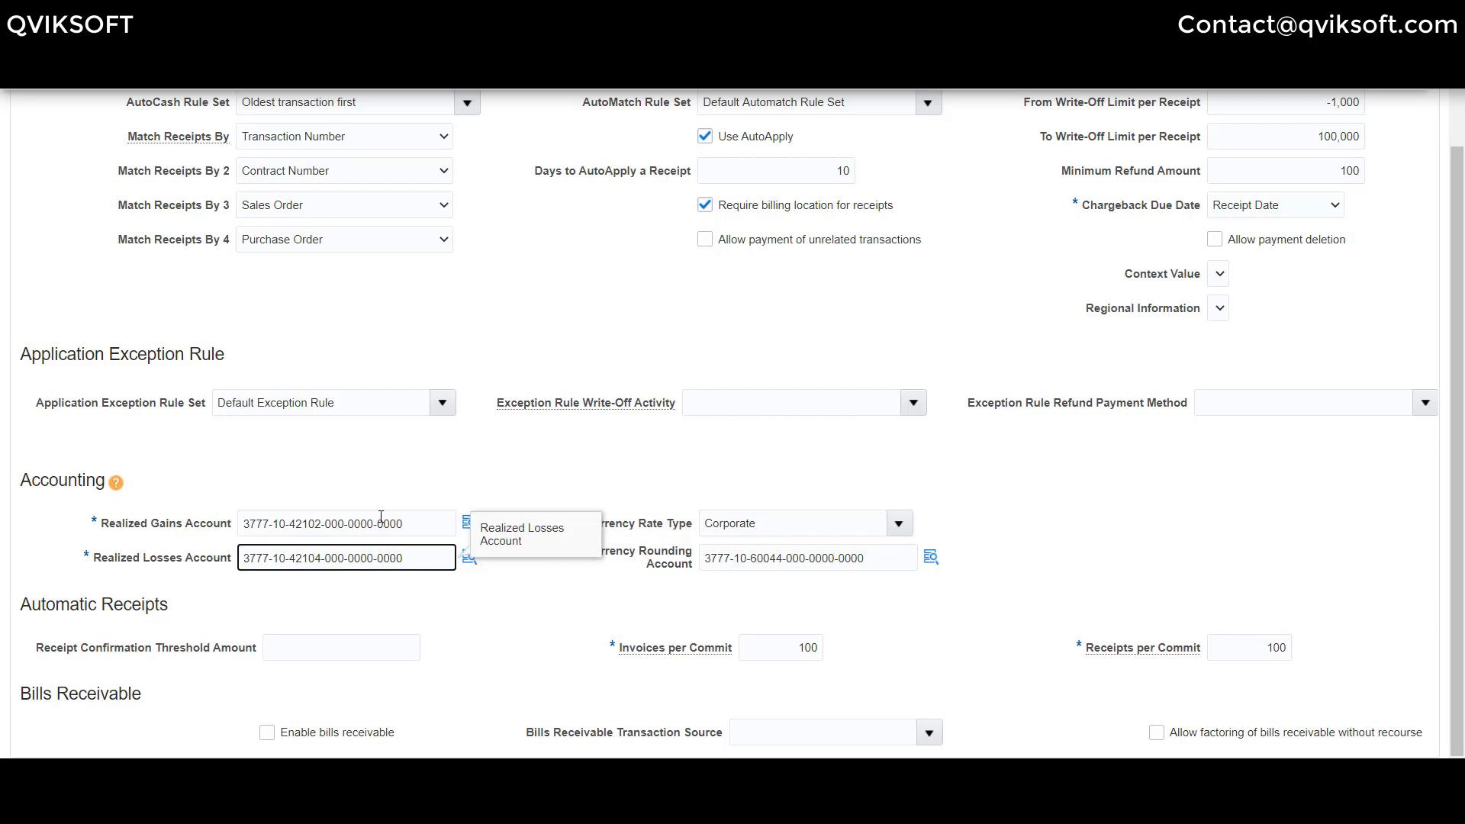
pyautogui.click(409, 522)
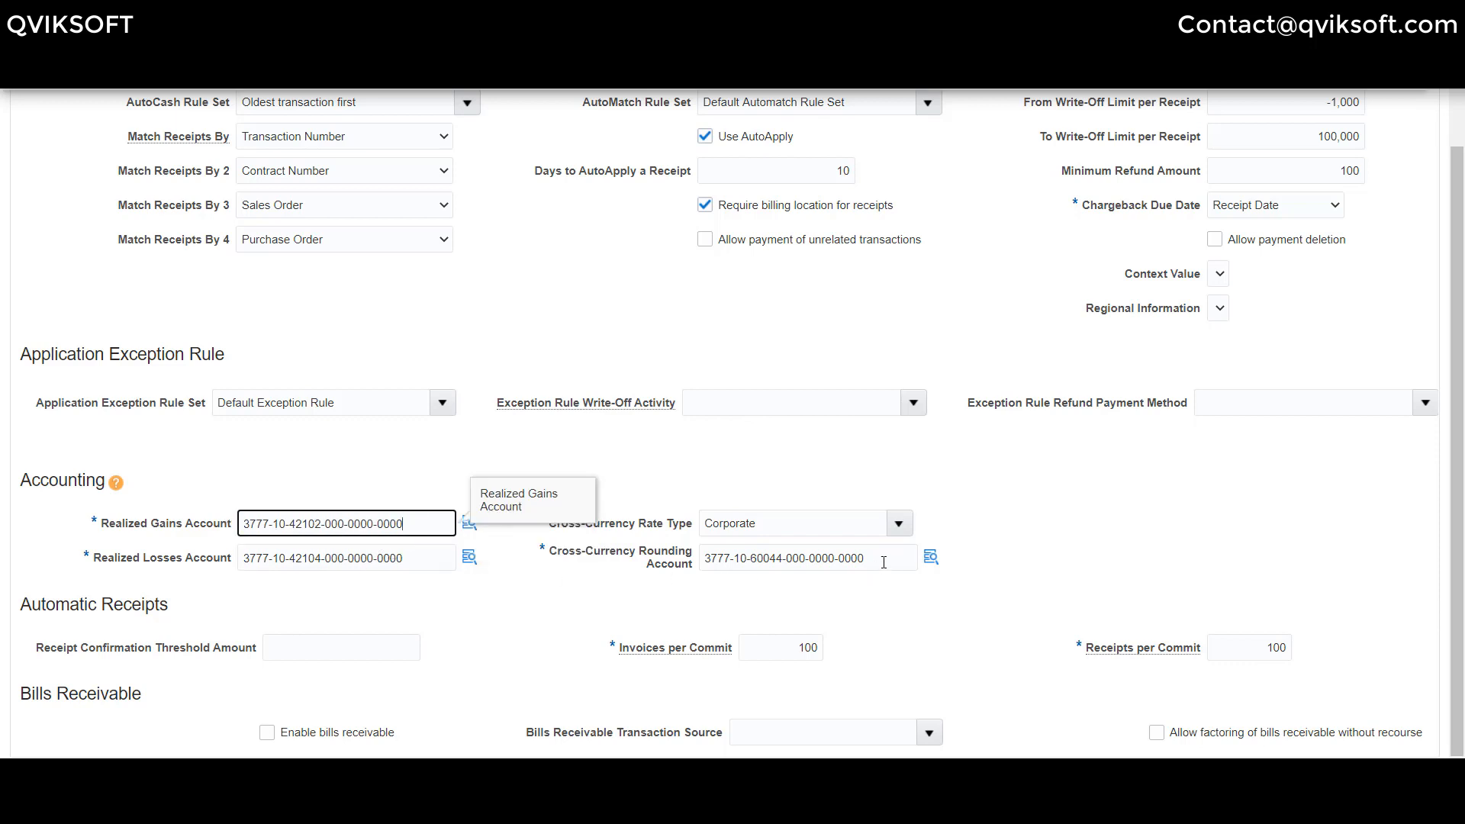
pyautogui.tripleClick(700, 559)
pyautogui.click(954, 477)
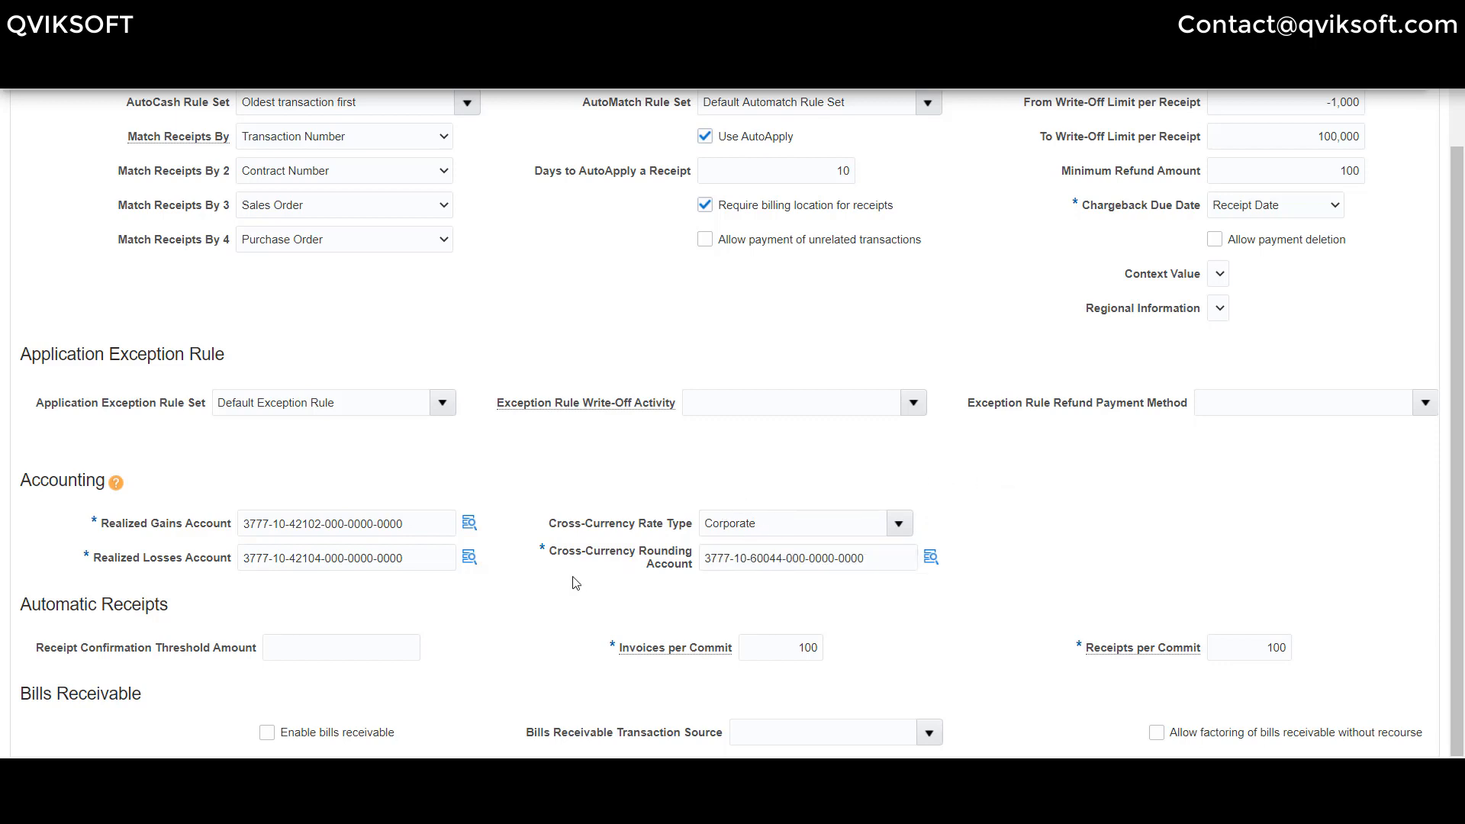
# Step: Review the Automatic Receipts section, including the confirmation threshold amount, invoices per commit and receipts per commit
pyautogui.moveTo(21, 607); pyautogui.dragTo(233, 622)
pyautogui.click(233, 622)
pyautogui.click(311, 656)
pyautogui.moveTo(619, 650); pyautogui.dragTo(704, 648)
pyautogui.moveTo(1097, 651); pyautogui.dragTo(1182, 652)
pyautogui.click(1064, 659)
# Step: Look over the Cash Processing options once more, and save and close the new system options
pyautogui.scroll(2, 1196, 743)
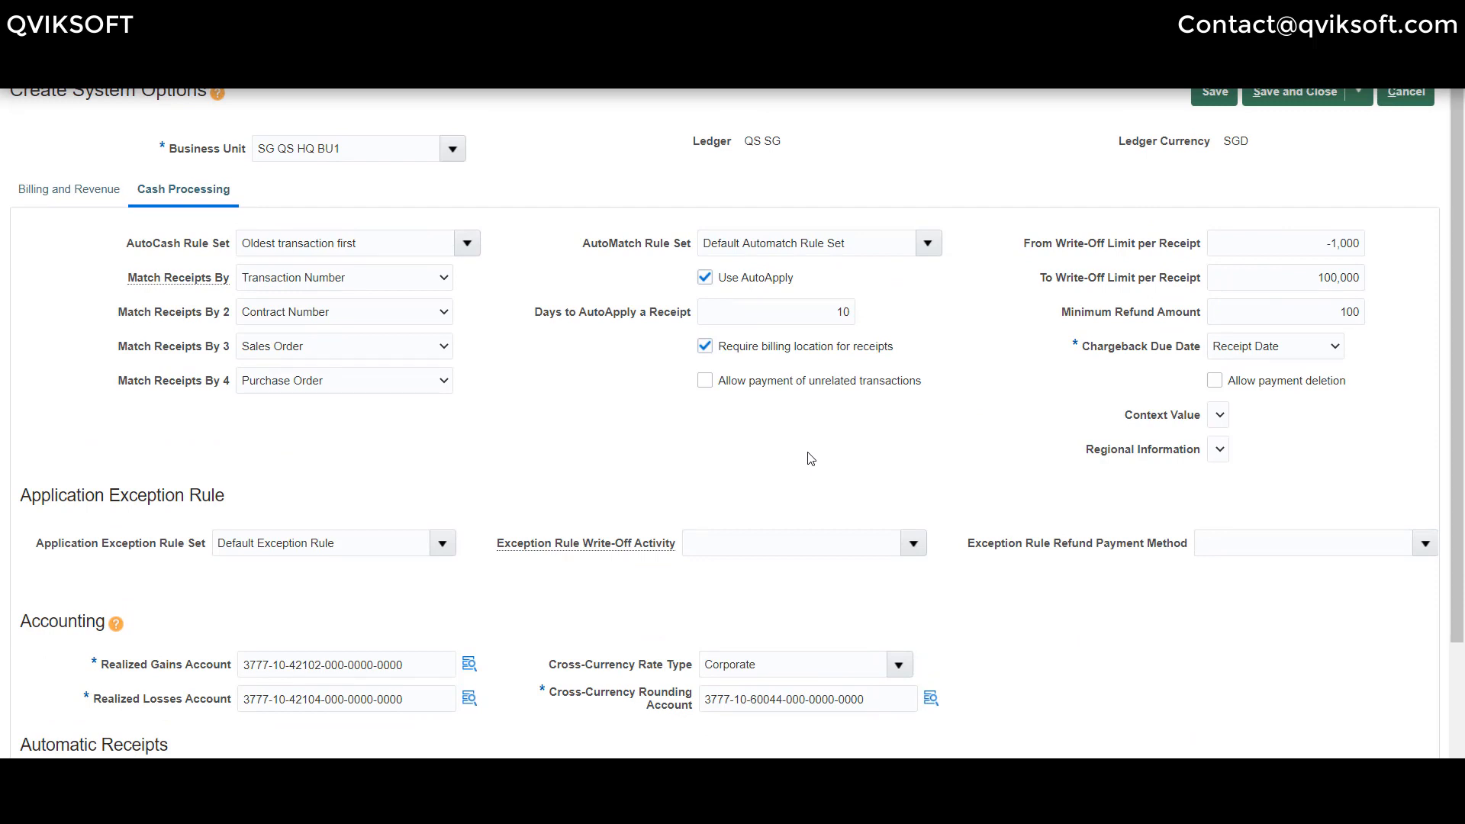
pyautogui.scroll(-2, 739, 435)
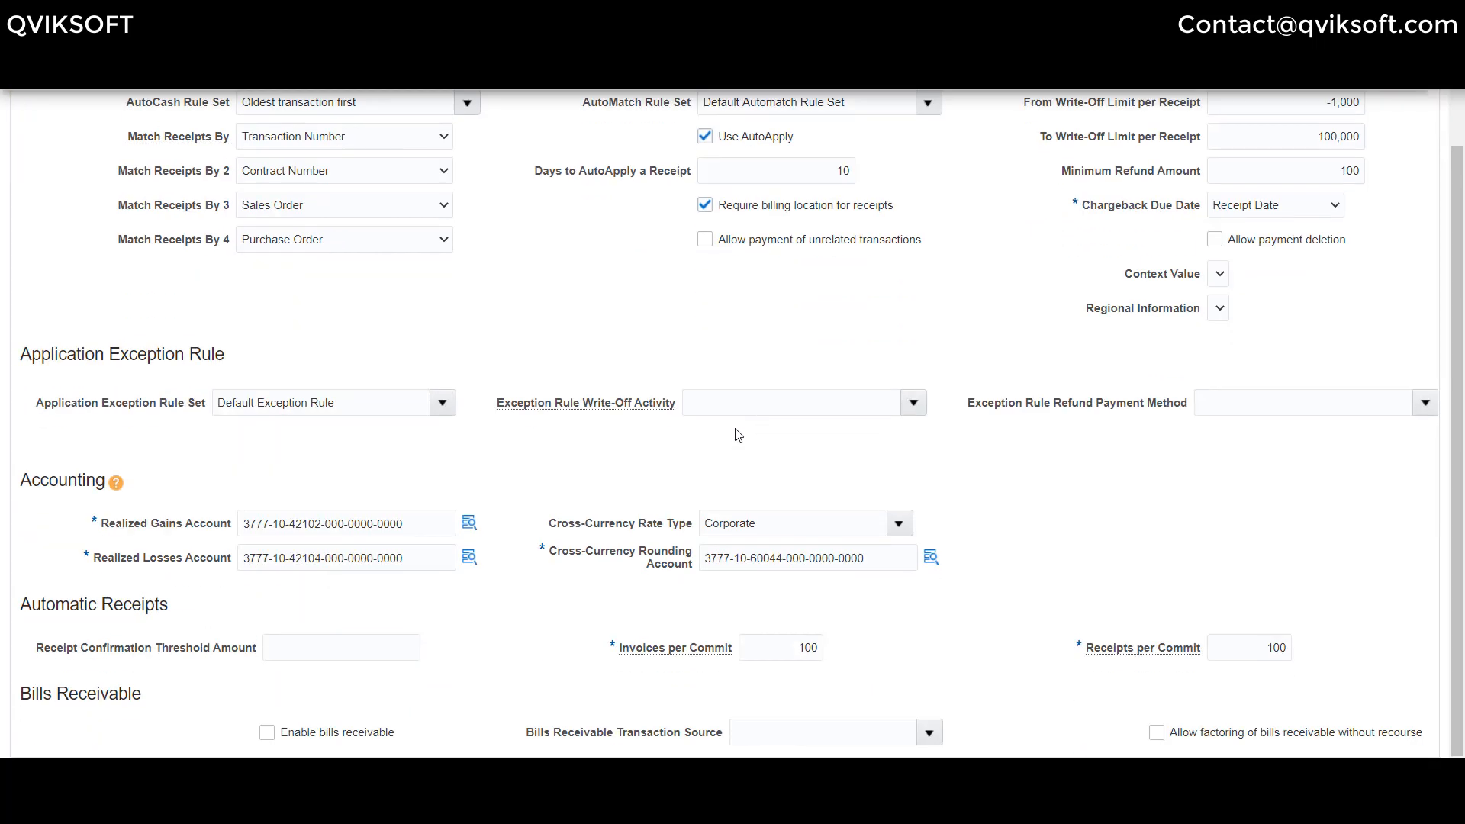
pyautogui.scroll(2, 739, 435)
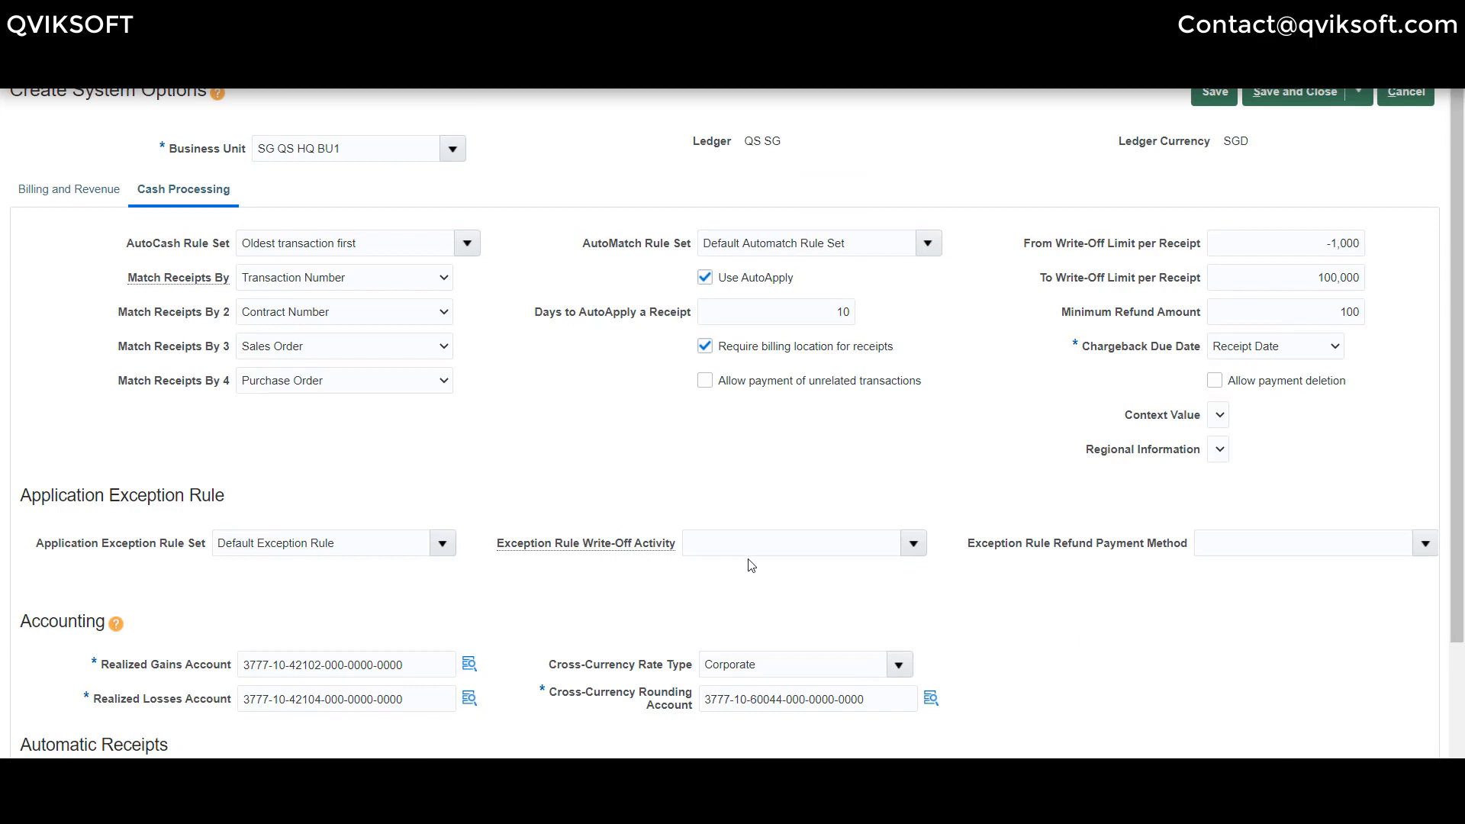
pyautogui.click(1295, 93)
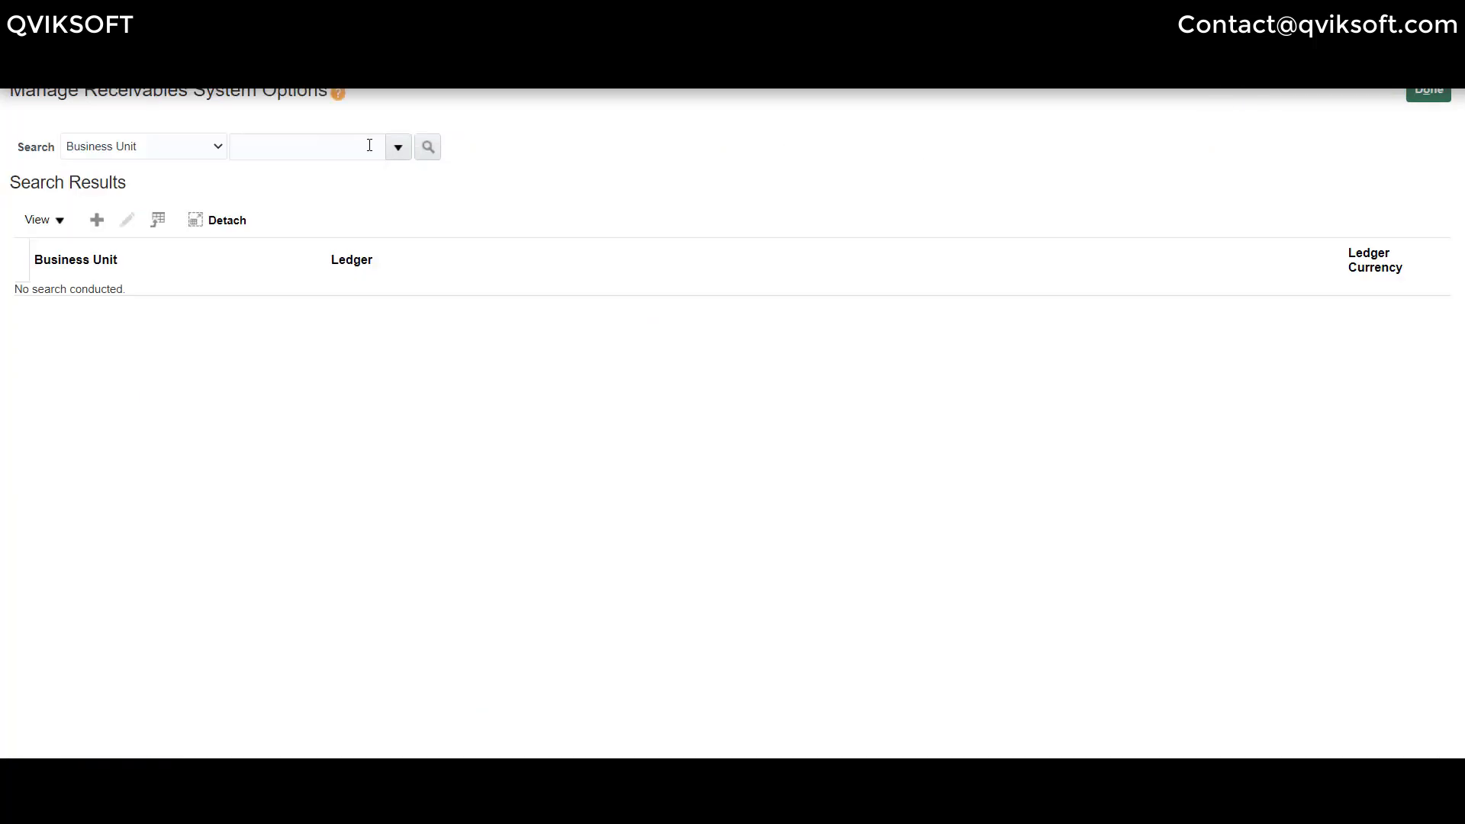
# Step: Search the Receivables system options for the SG QS HQ BU1 business unit
pyautogui.click(374, 149)
pyautogui.write('SG')
pyautogui.click(398, 148)
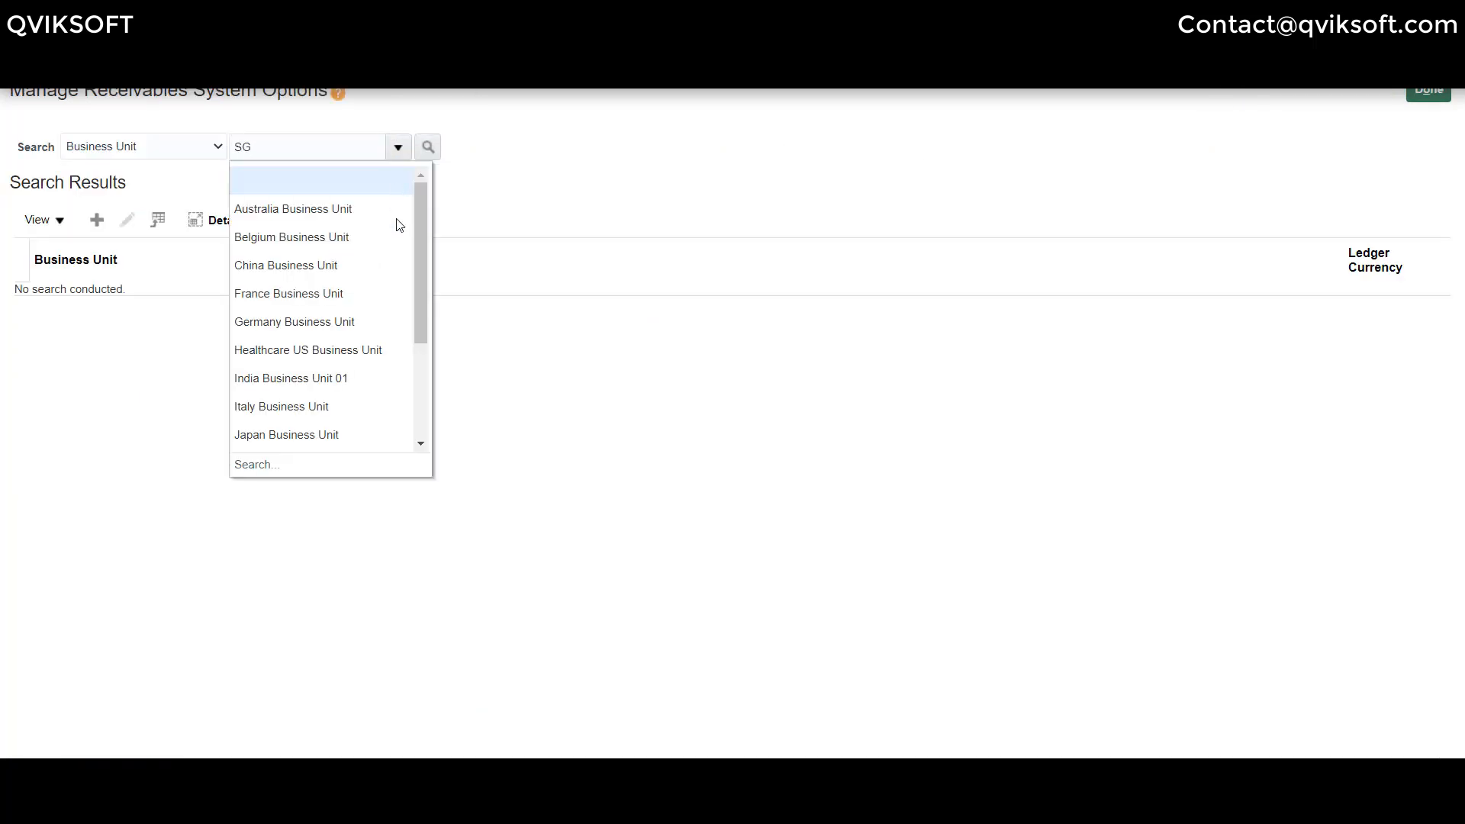
pyautogui.moveTo(424, 255); pyautogui.dragTo(416, 382)
pyautogui.click(373, 381)
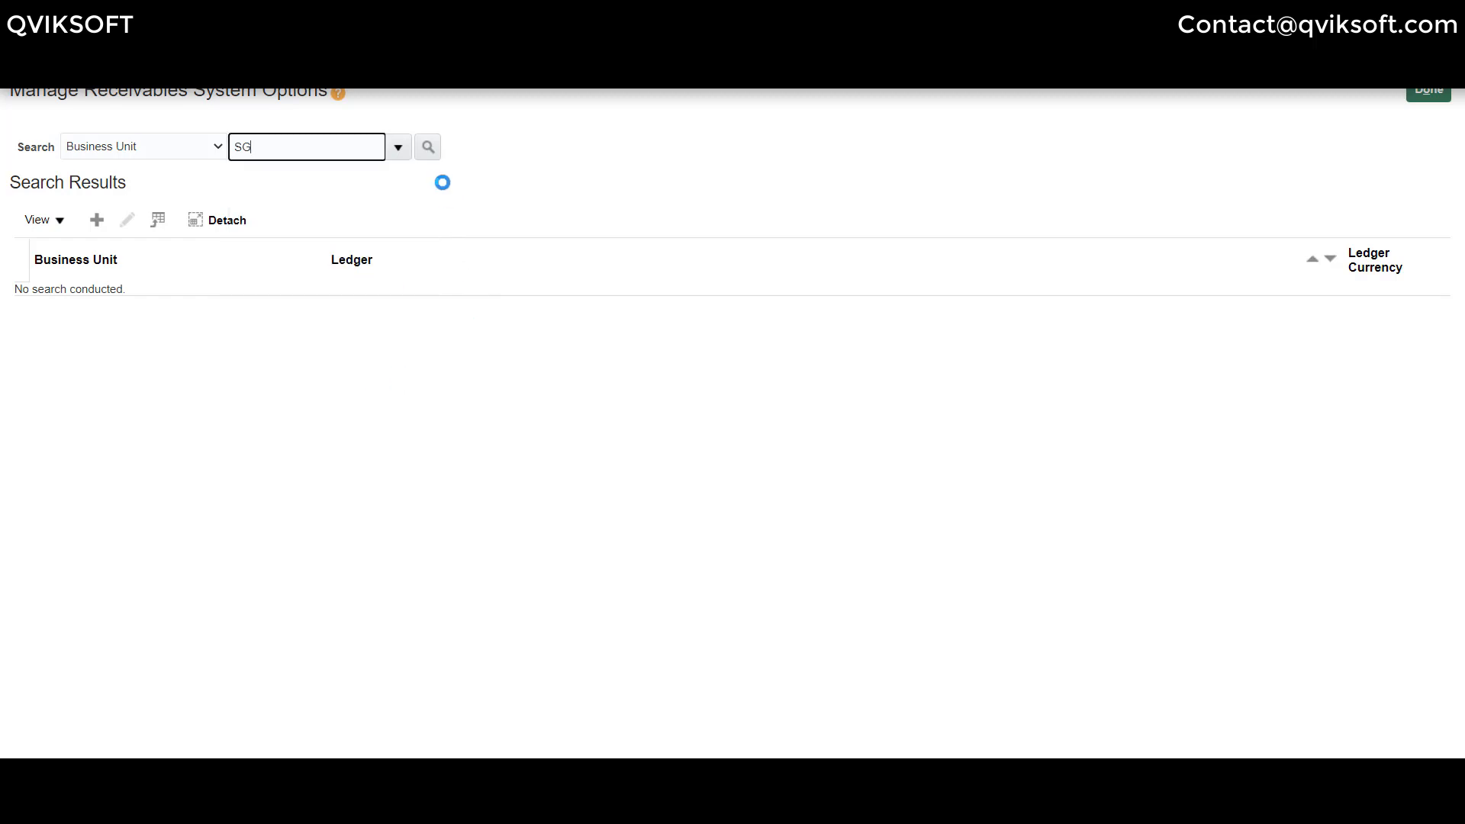
pyautogui.click(429, 148)
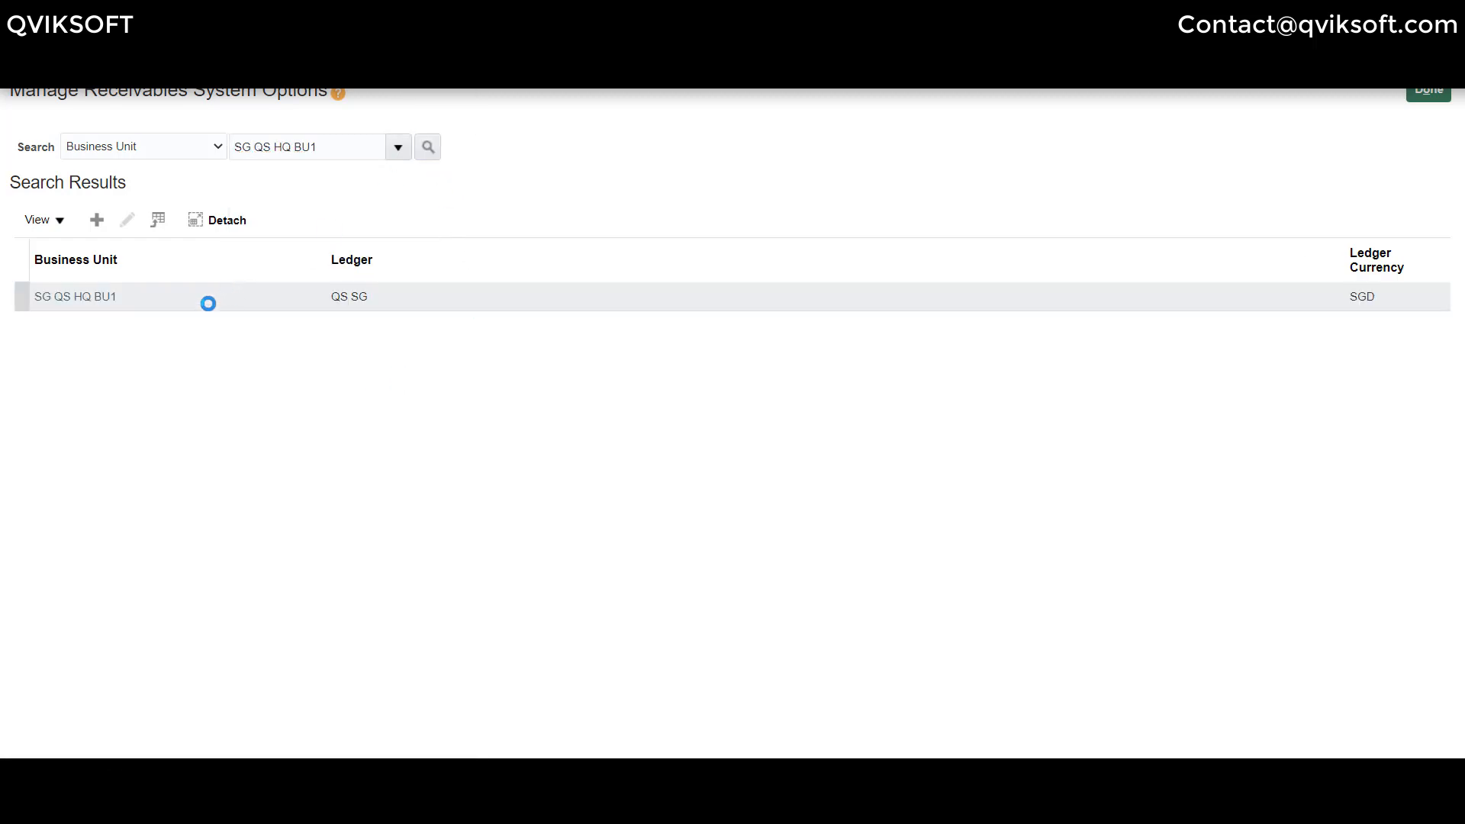
# Step: Open the SG QS HQ BU1 system options for editing and review the saved Billing and Revenue settings
pyautogui.click(129, 224)
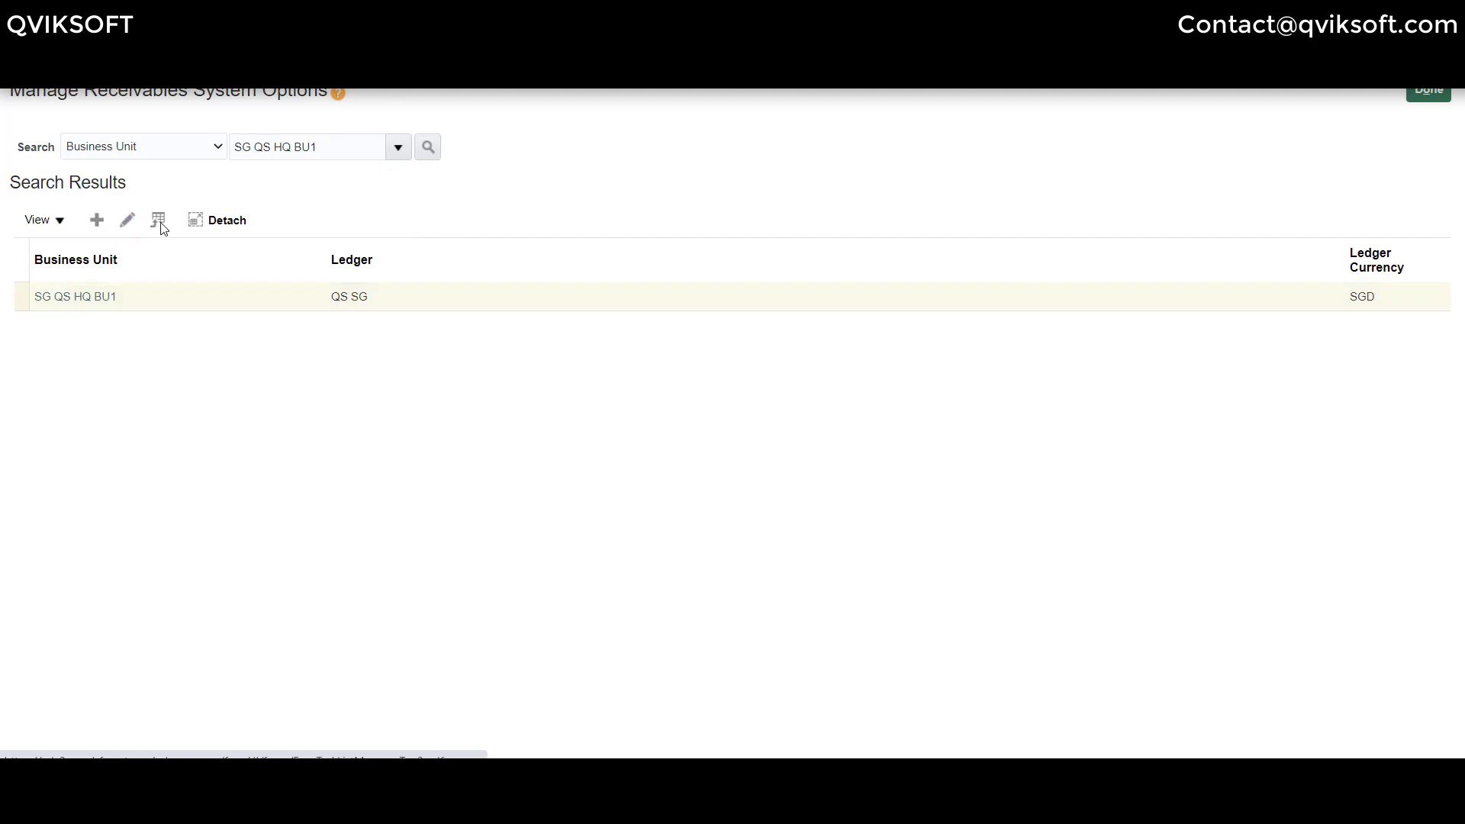
pyautogui.scroll(-2, 610, 273)
pyautogui.scroll(-5, 615, 277)
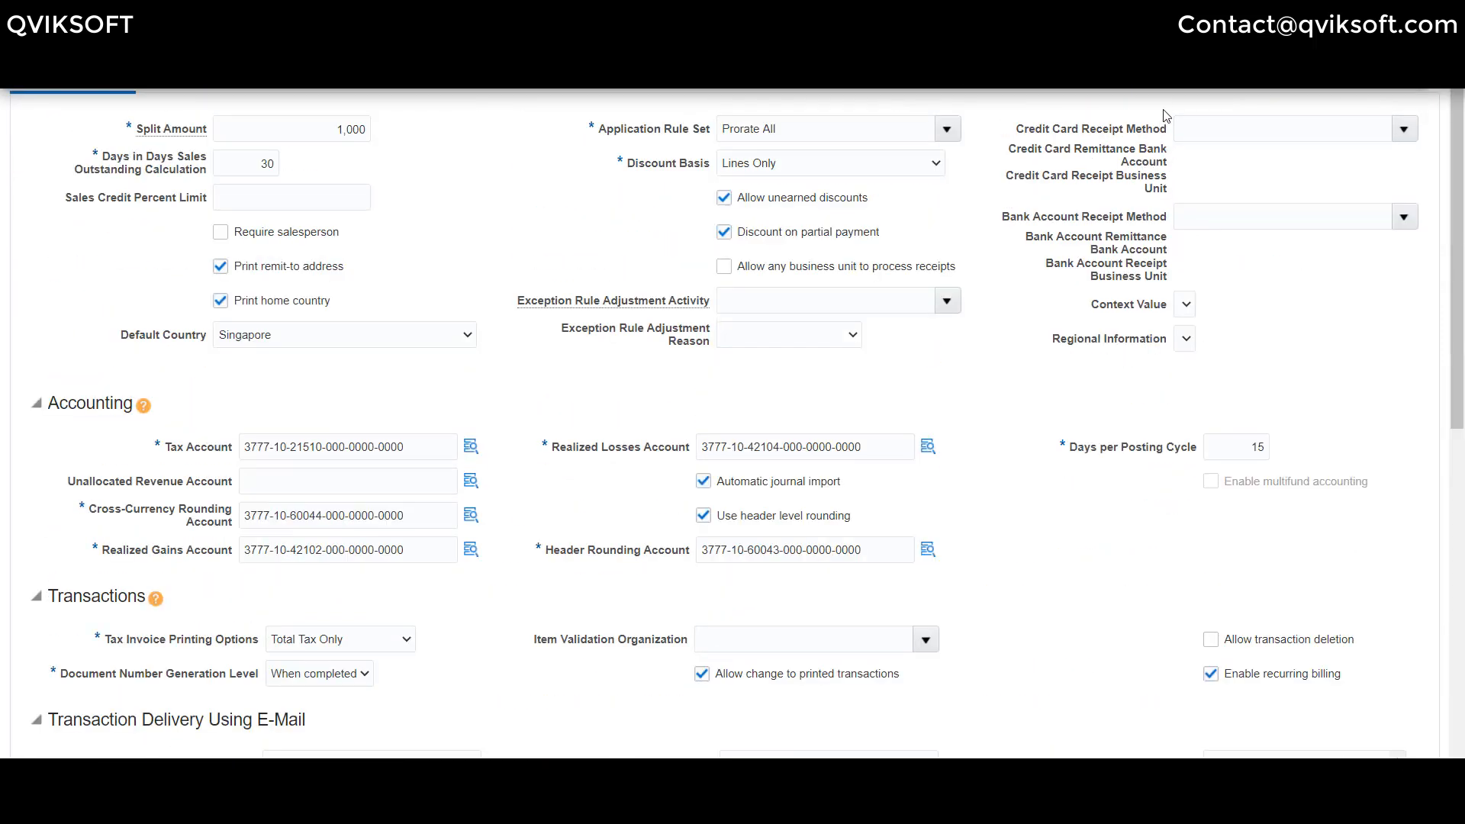
pyautogui.scroll(2, 1165, 116)
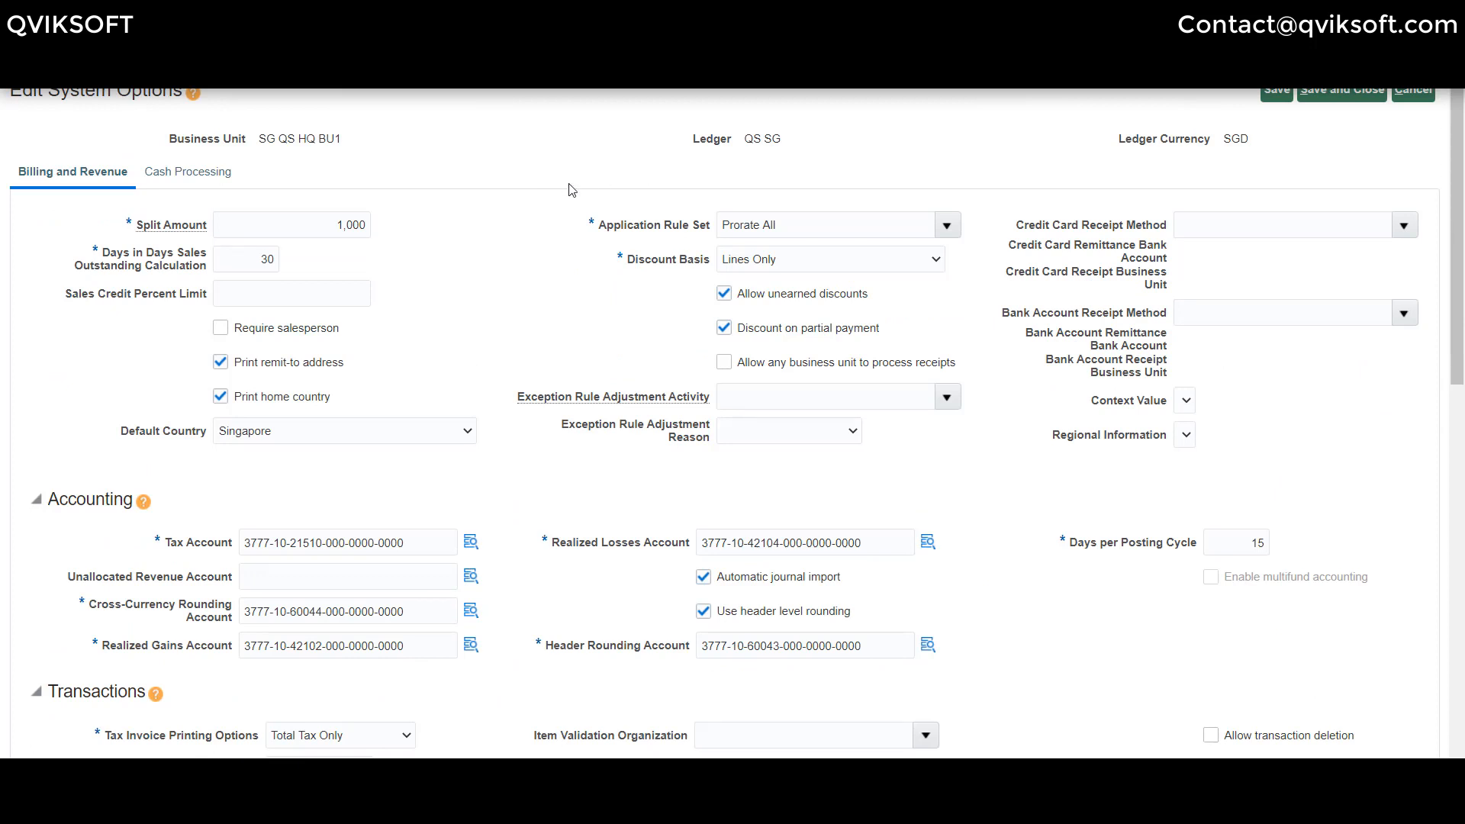